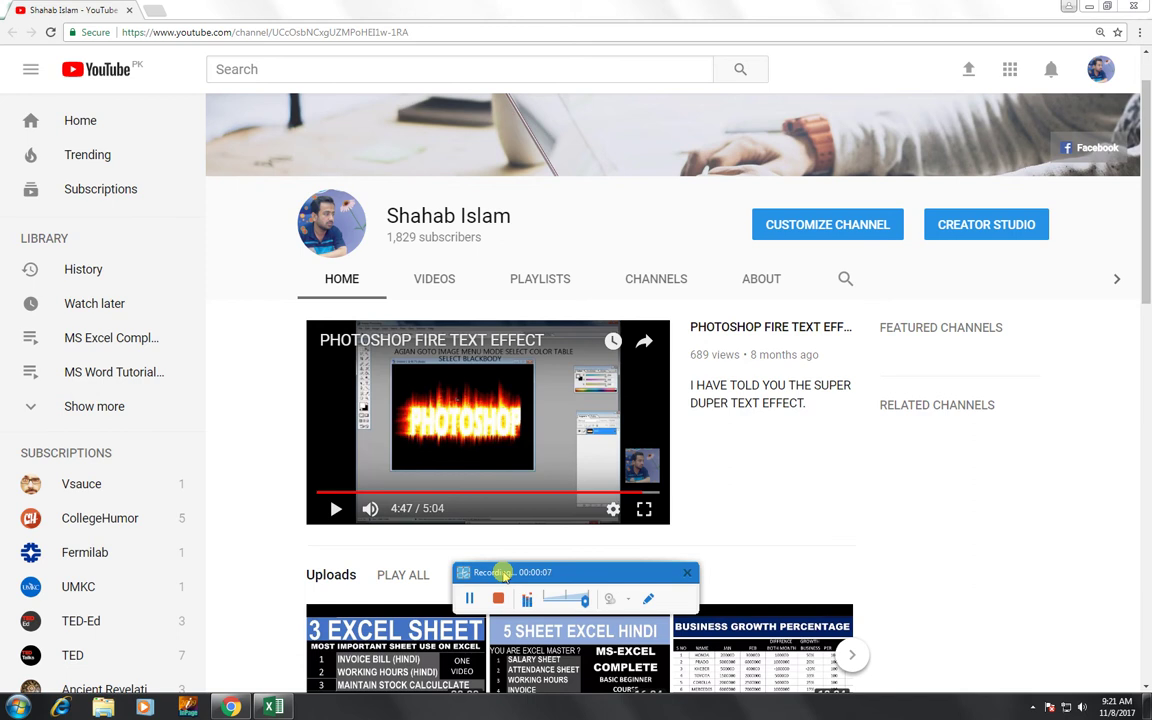
- Switch from the YouTube channel page to the blank Excel workbook Book1
drag(505, 575, 506, 703)
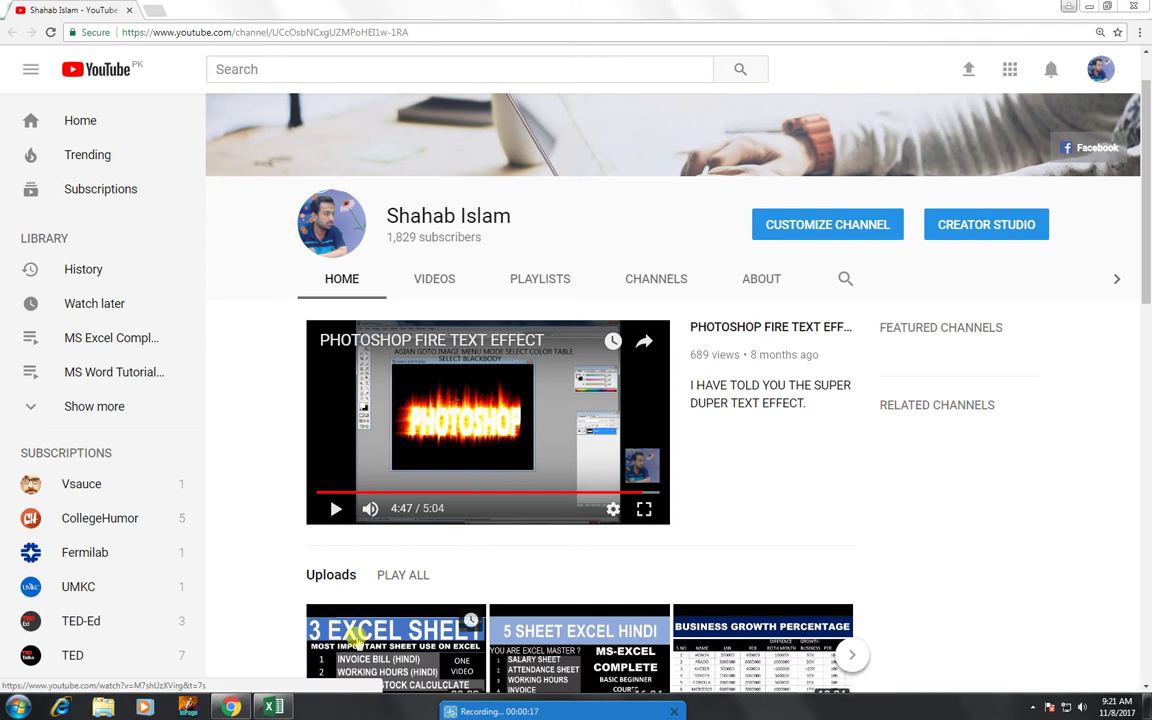
click(270, 707)
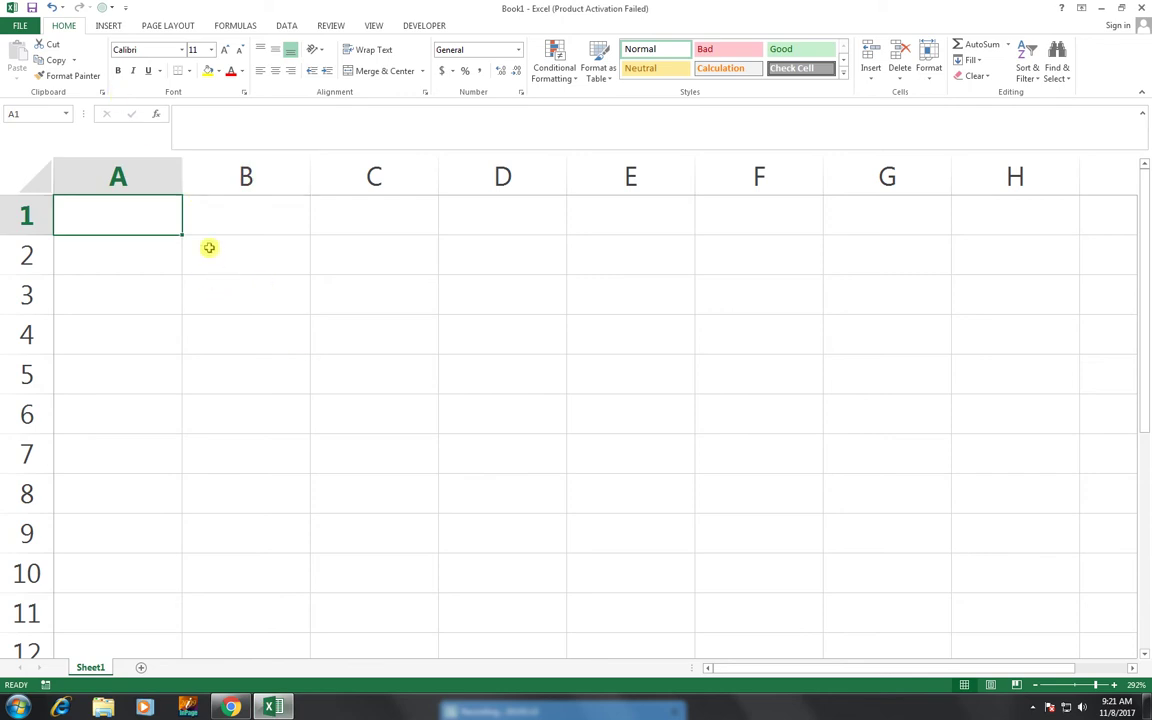
- Enter the headers S NO, NAME and DATE in A1:C1
text(sno)
key(Tab)
key(Left)
text(S NO)
key(Tab)
text(NAME)
key(Tab)
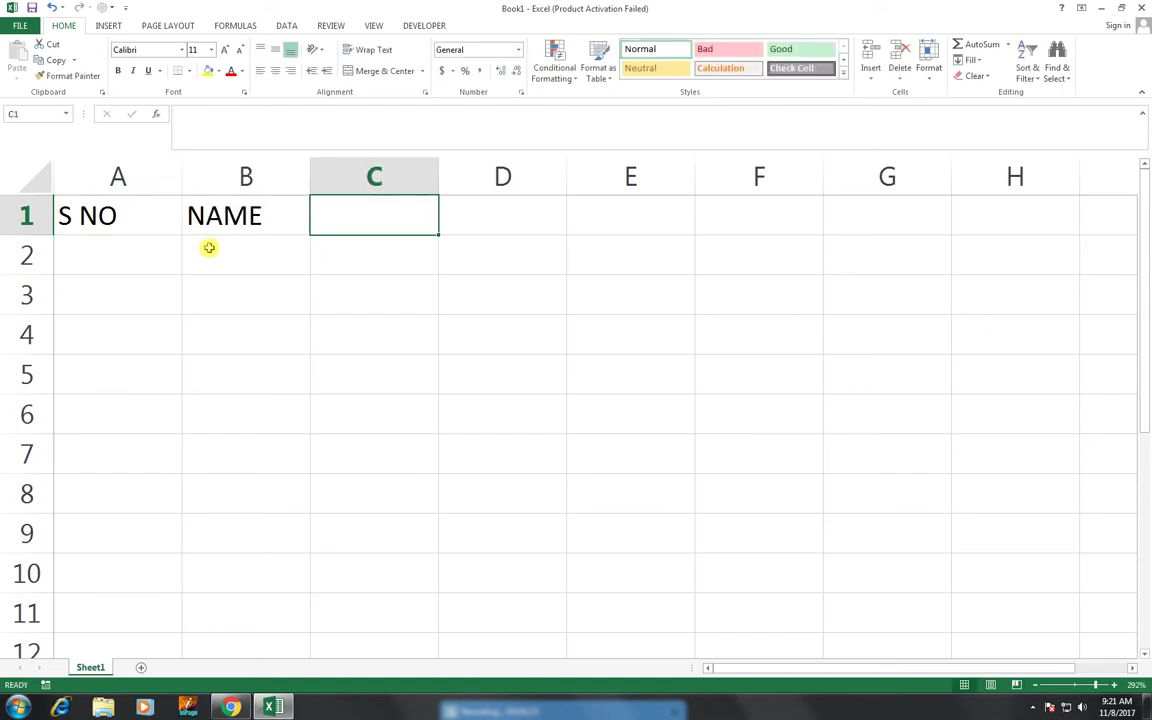
text(DATE)
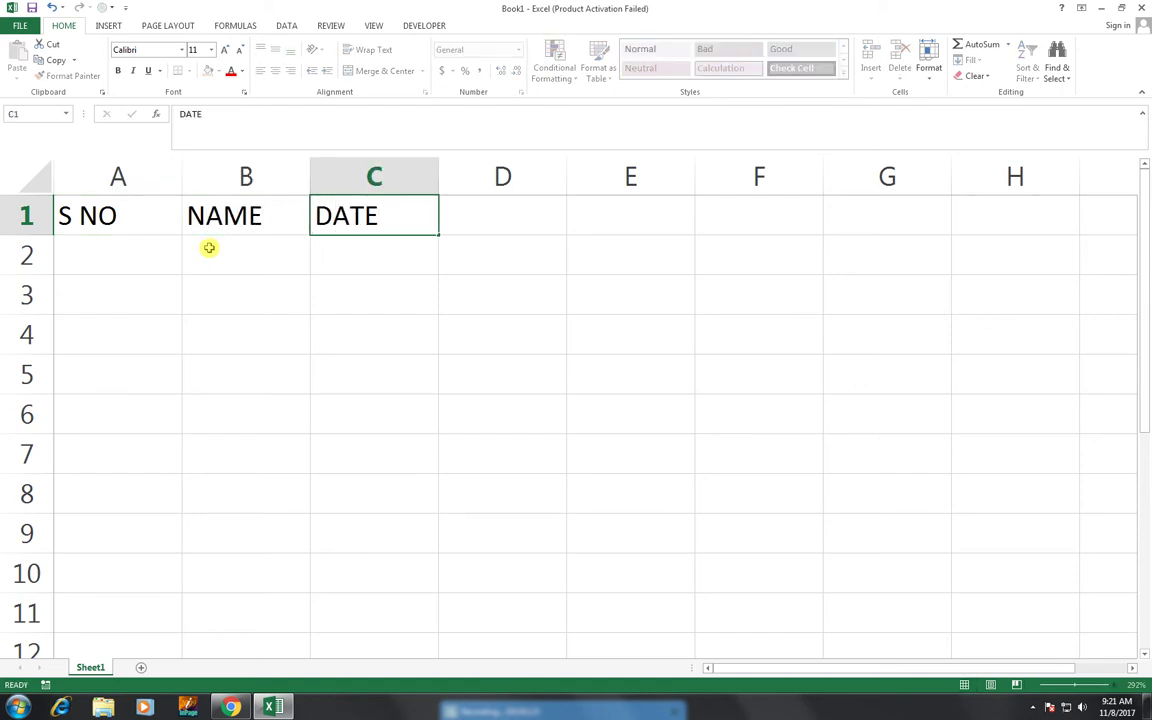
key(Return)
- Enter 1 in A2 and fill serial numbers down to A4
text(1)
key(ctrl+Return)
drag(181, 272, 174, 361)
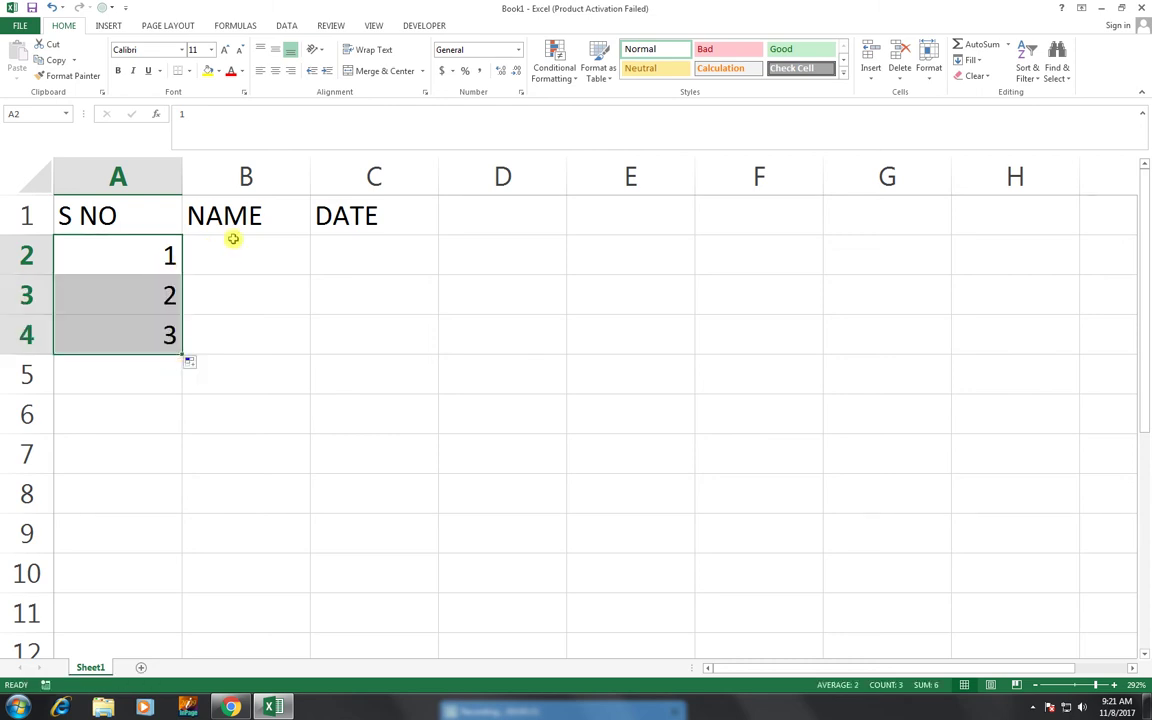
- Type three names into B2:B4
click(231, 256)
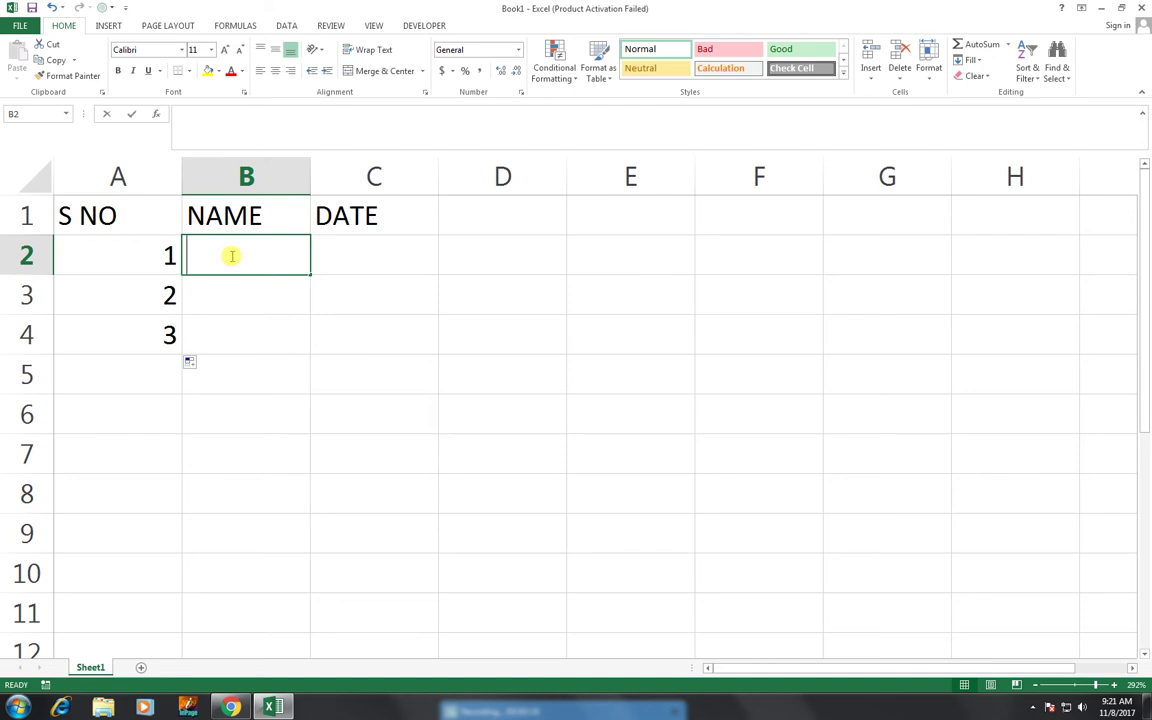
text(GHAYOOR)
key(Return)
text(WAQAS)
key(Return)
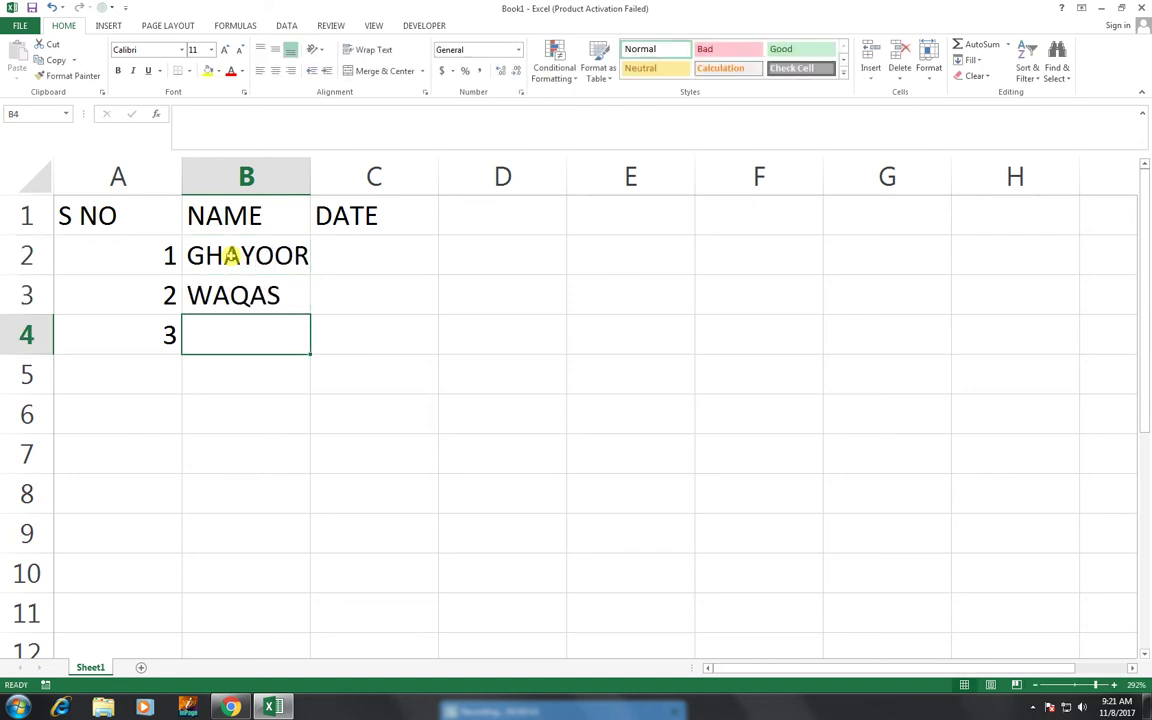
text(ASFAND)
key(Tab)
- Enter =TODAY() in C2 so it shows 11/8/2017
key(Up)
key(Up)
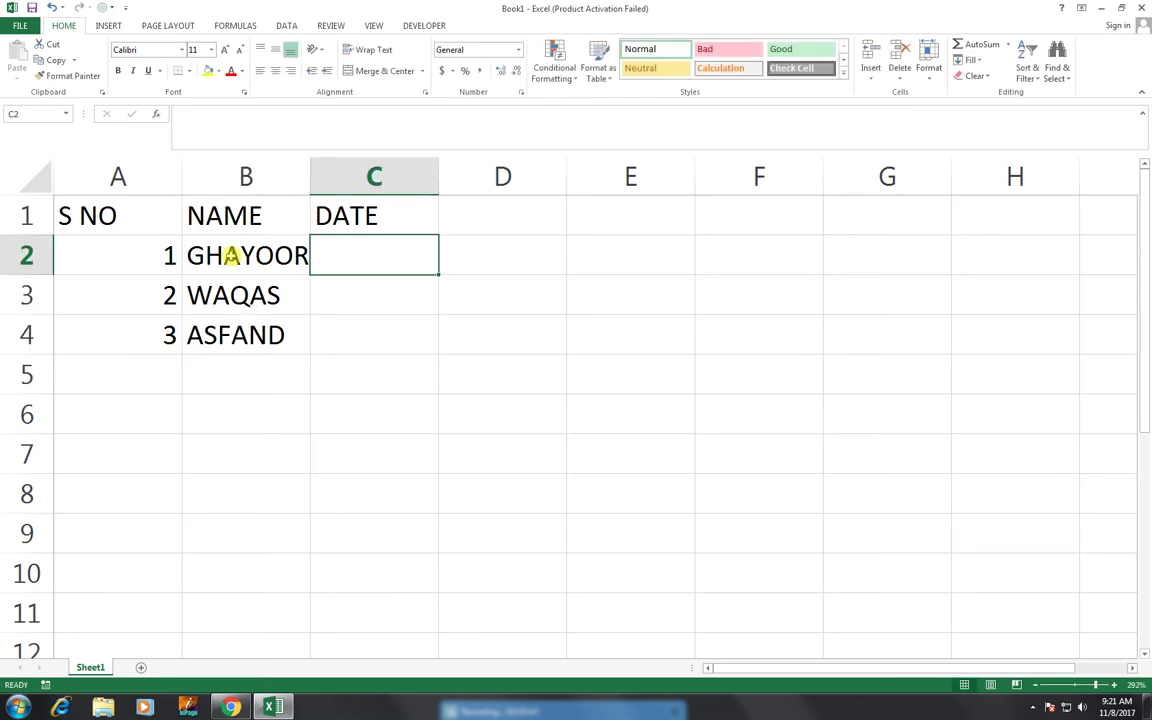
text(=)
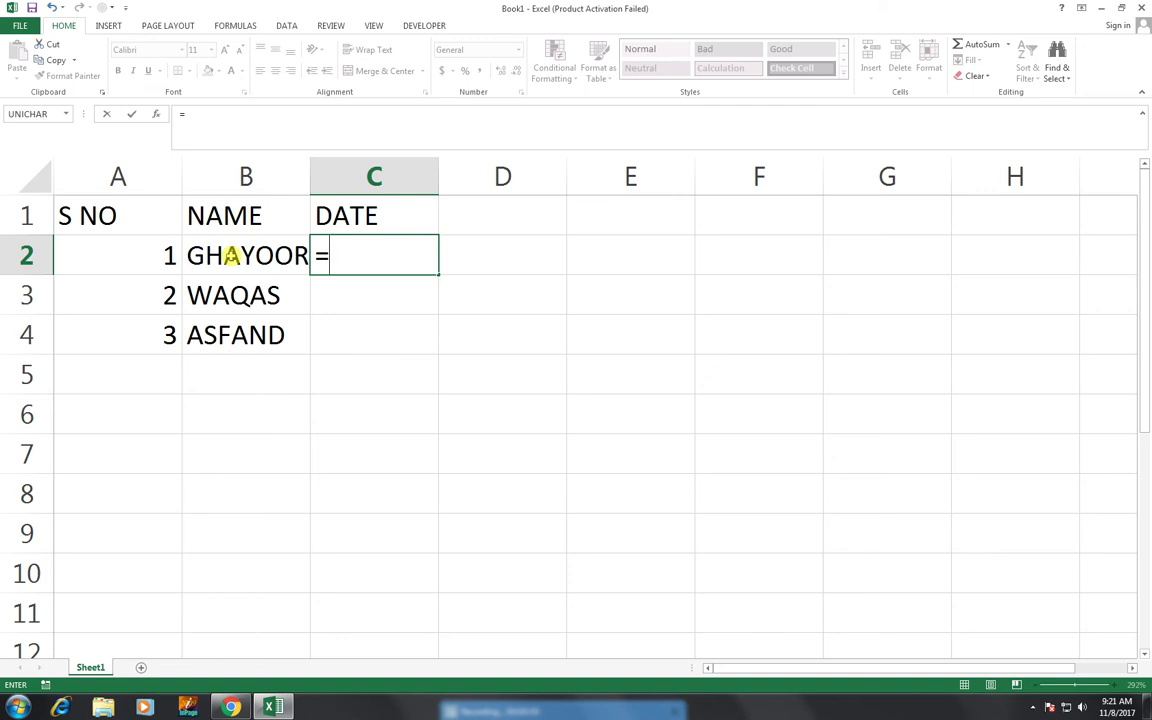
text(TODAY())
key(Return)
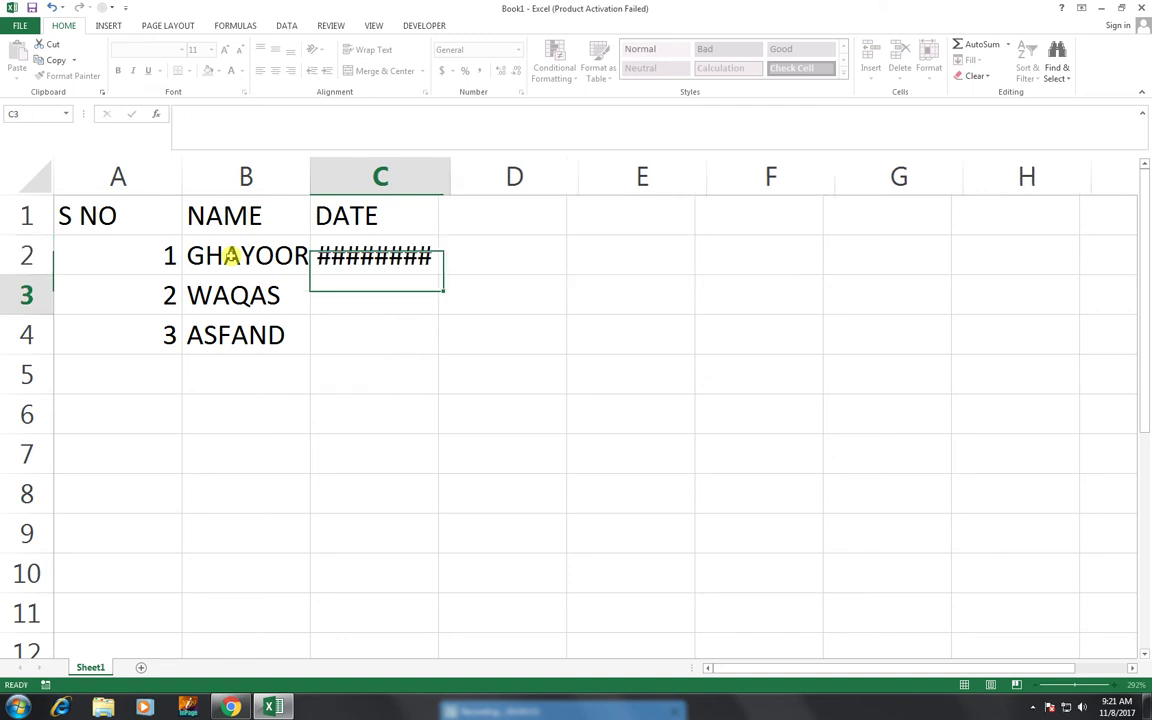
click(334, 256)
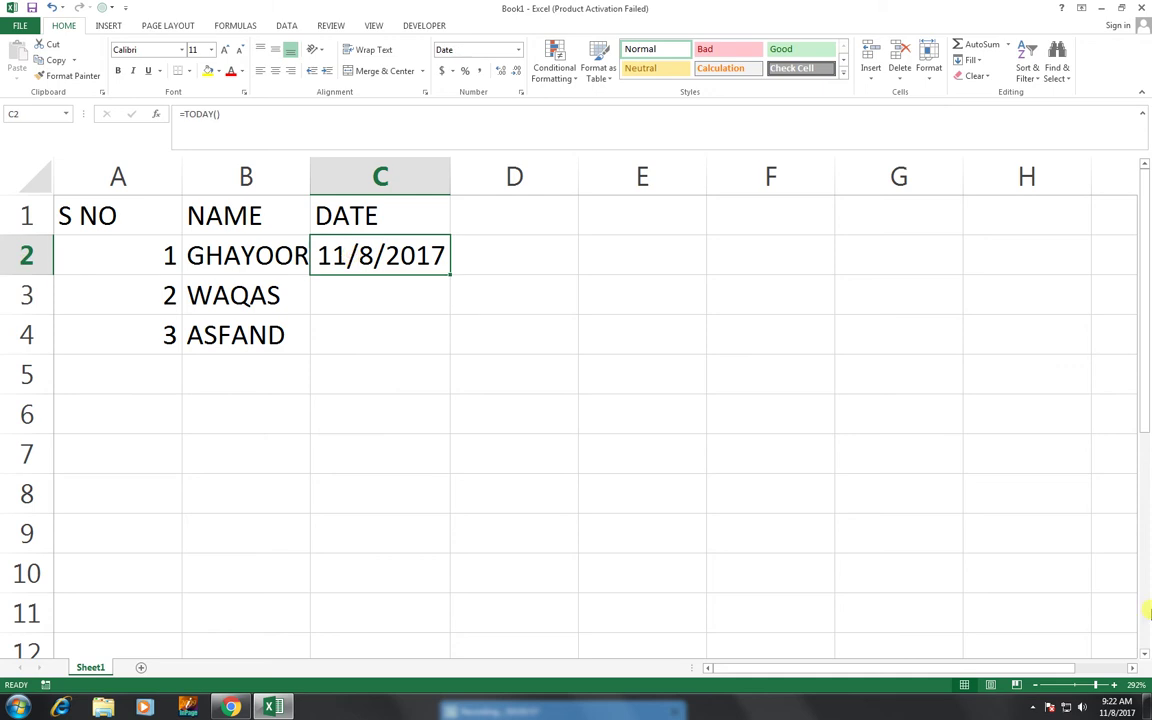
mouse_move(1108, 708)
- Fill the =TODAY() formula from C2 down to C4 so every row shows 11/8/2017
click(290, 255)
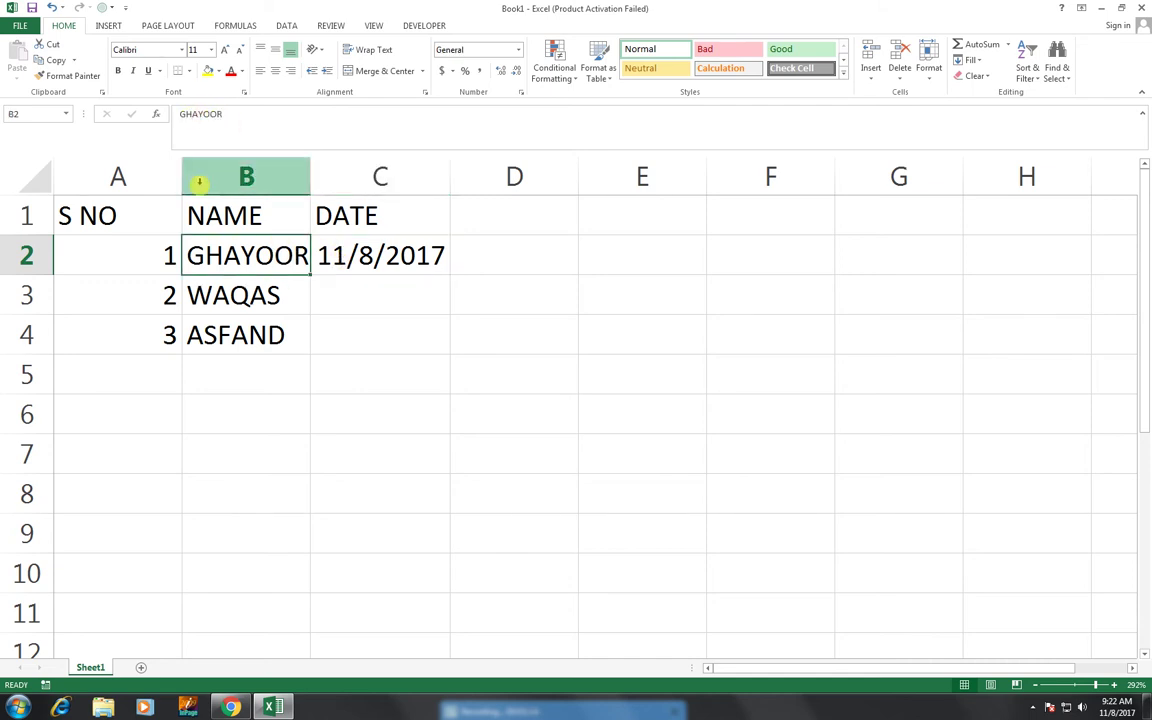
click(150, 255)
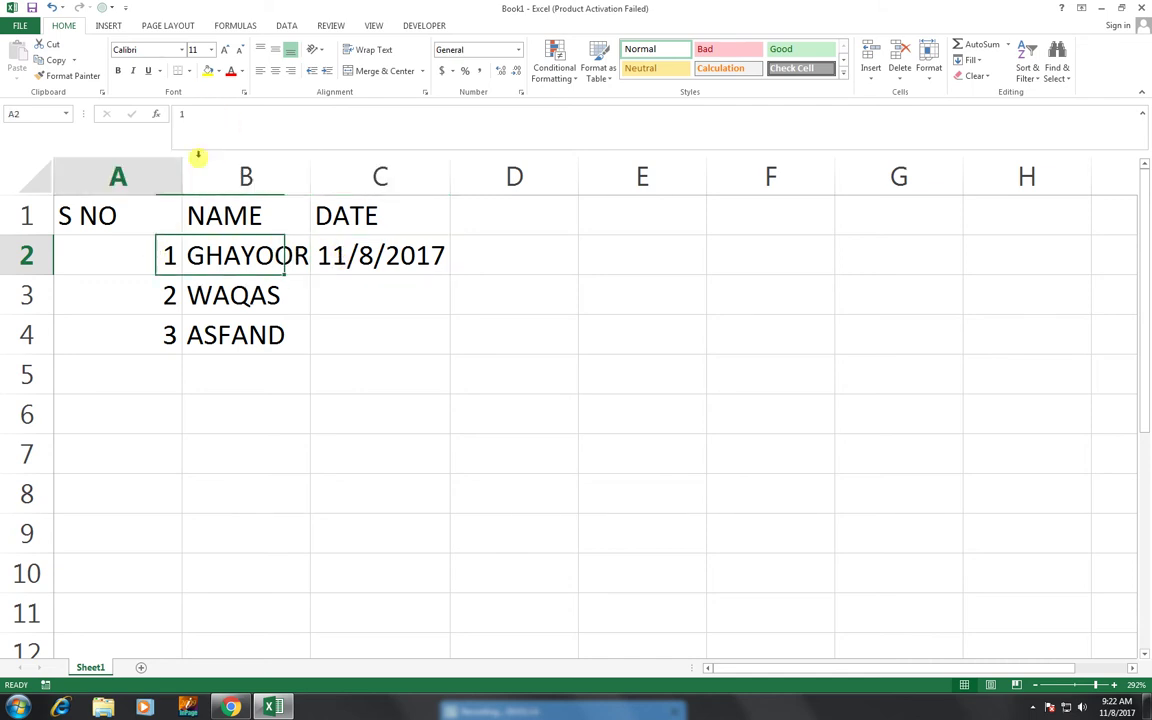
click(152, 294)
click(404, 263)
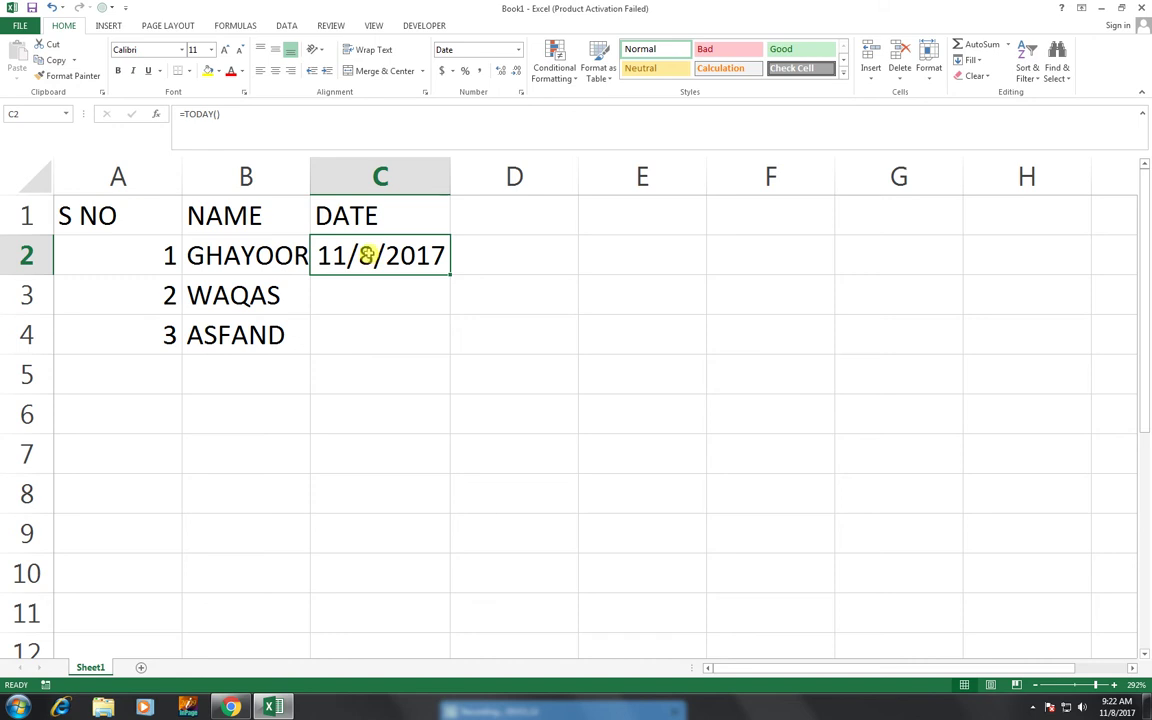
drag(447, 275, 447, 352)
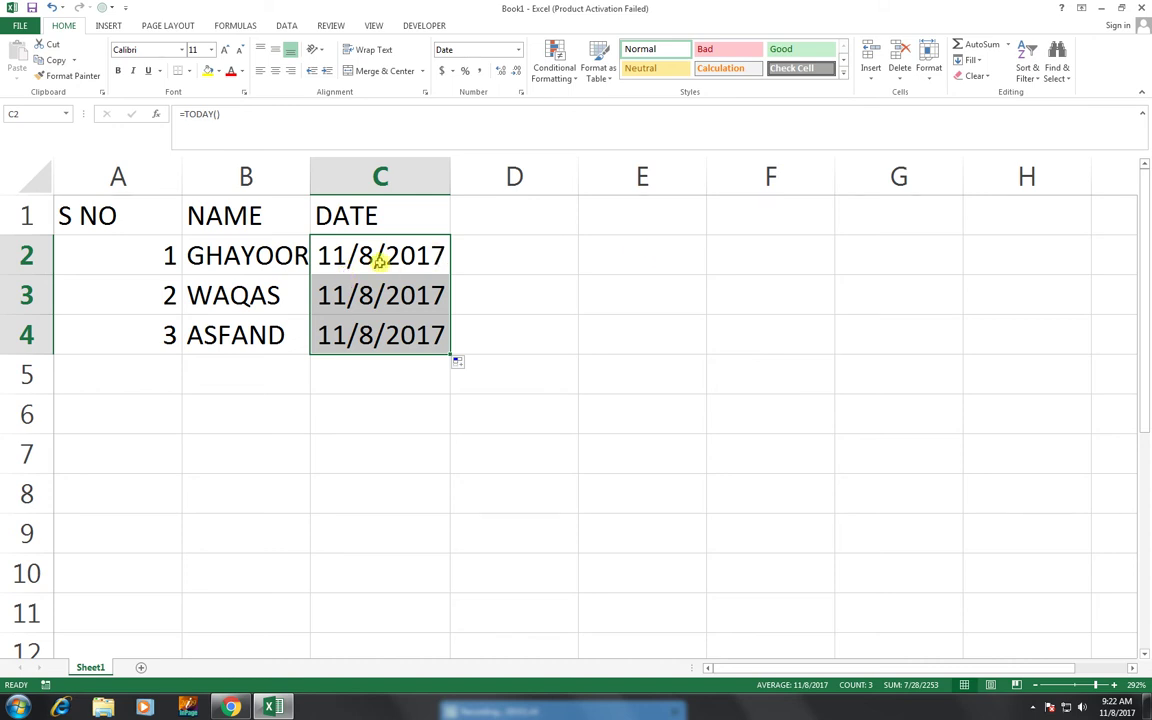
- Give A1:C4 a yellow fill and All Borders
drag(167, 216, 415, 340)
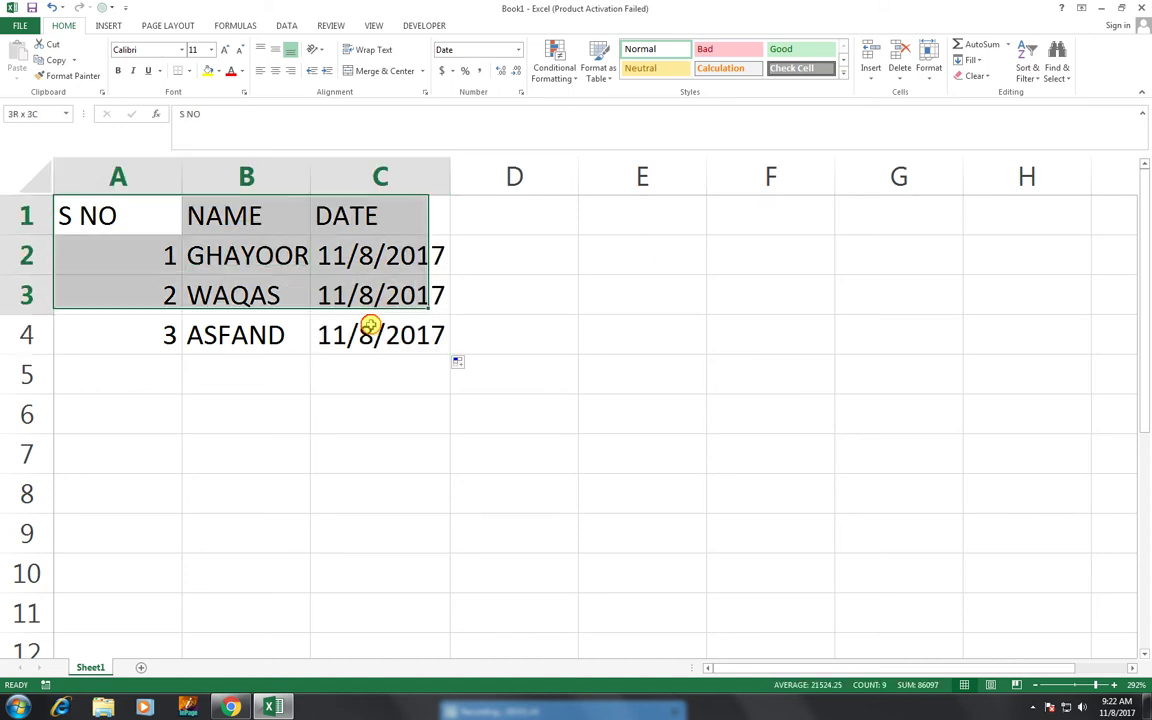
click(208, 71)
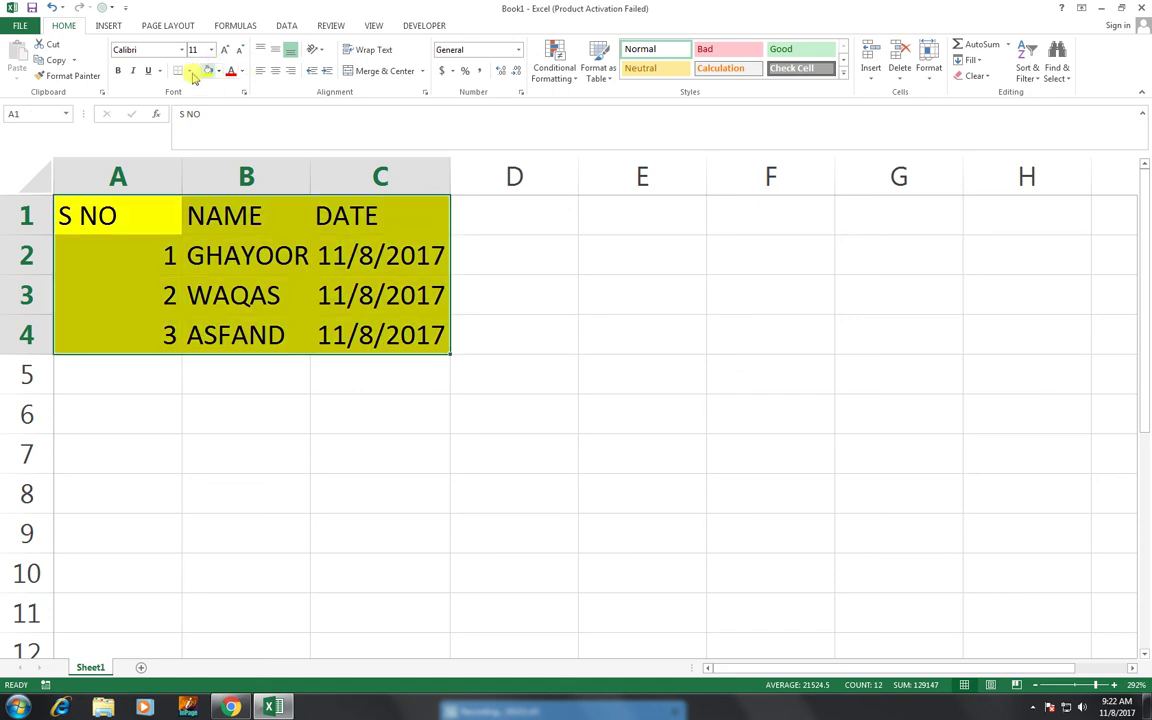
click(190, 71)
click(206, 187)
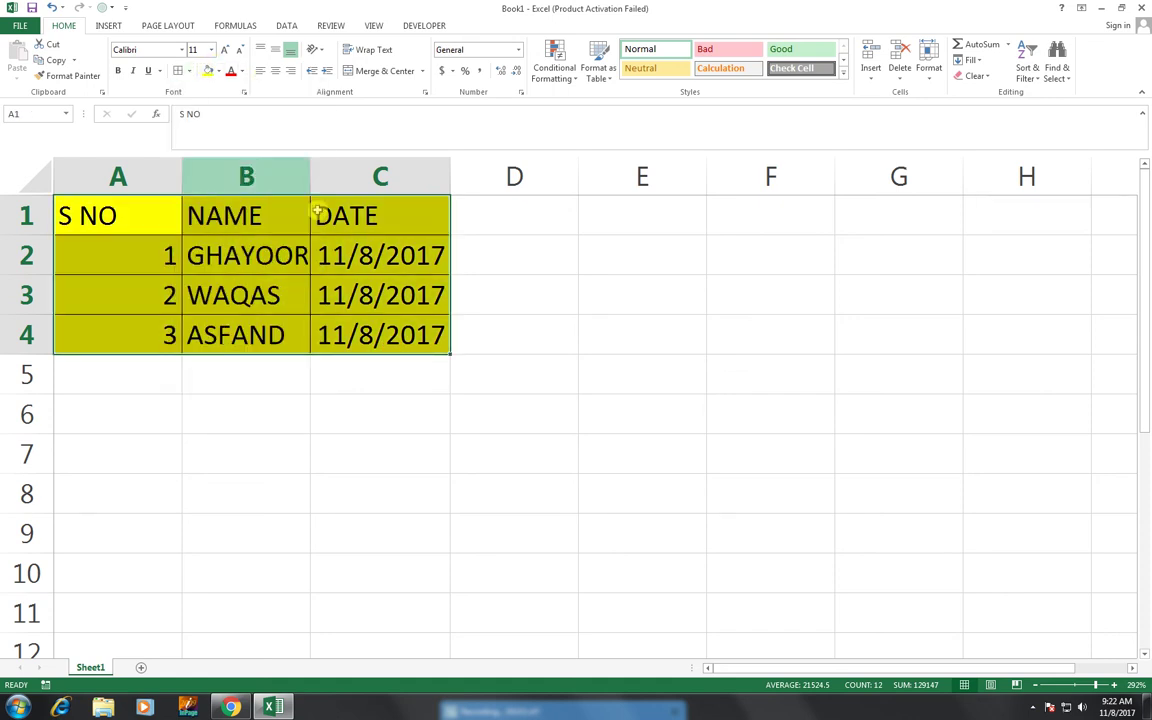
- Narrow columns A and D, then reselect the table A1:C4
drag(182, 176, 126, 178)
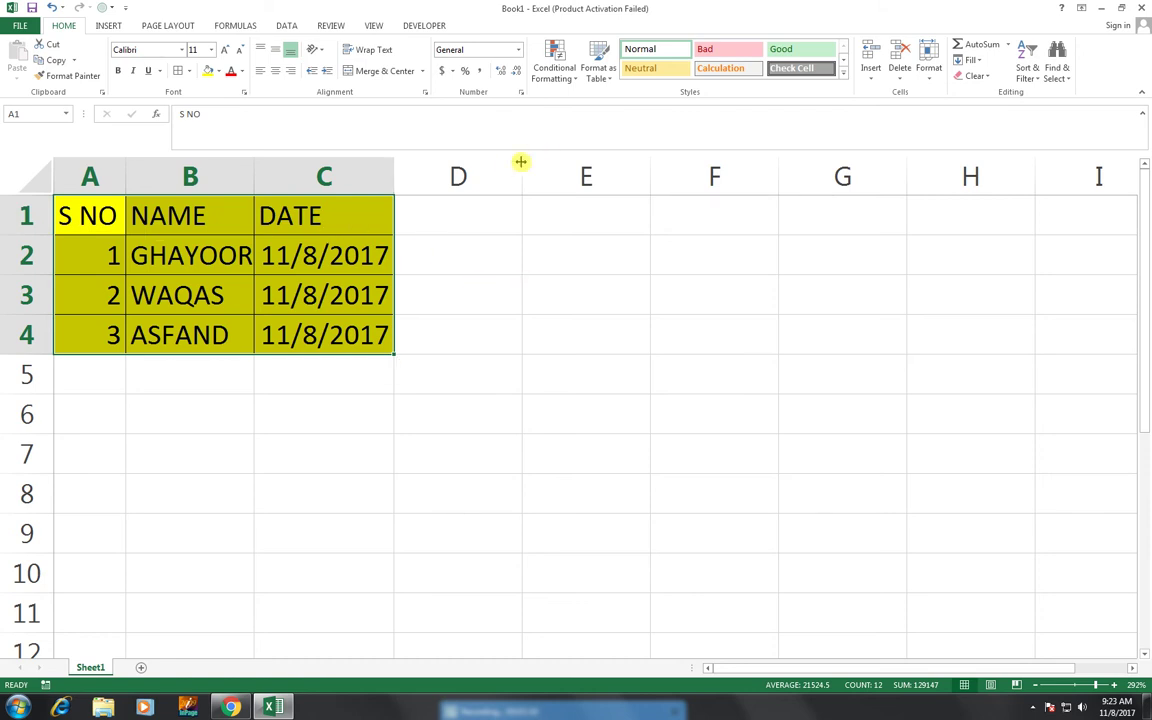
drag(520, 165, 441, 175)
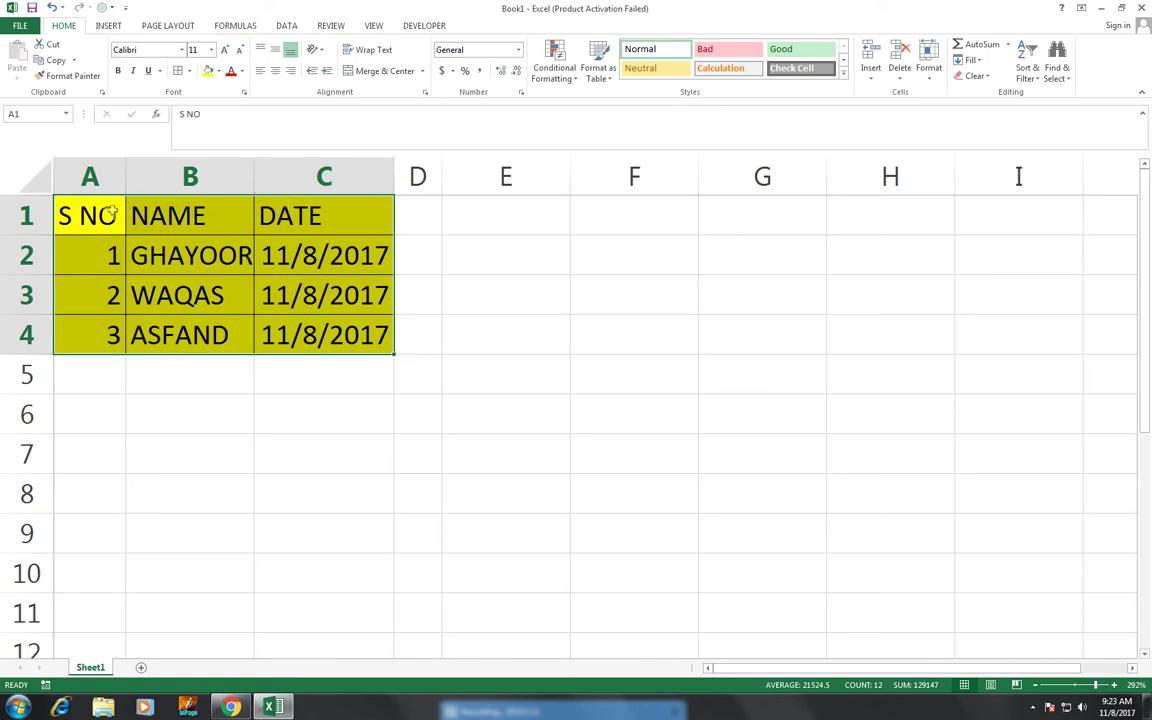
drag(85, 213, 340, 337)
drag(342, 337, 342, 337)
- Copy A1:C4 into E1:G4 and autofit column G so the dates show fully
key(ctrl+c)
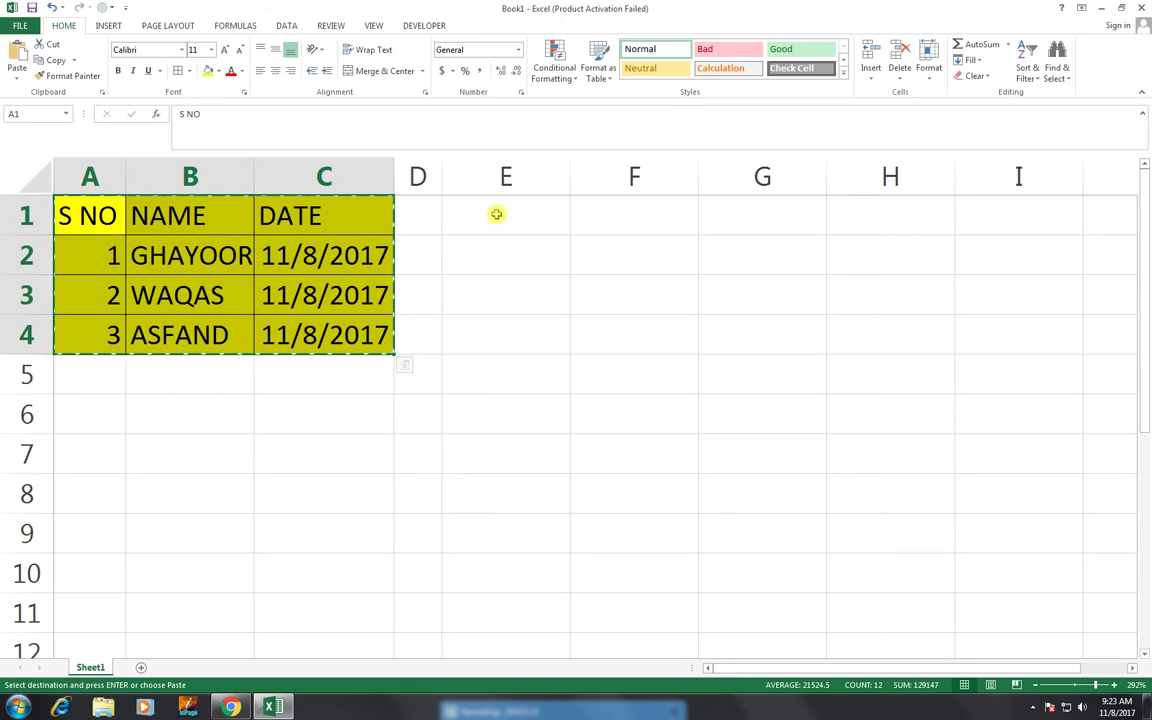
click(496, 214)
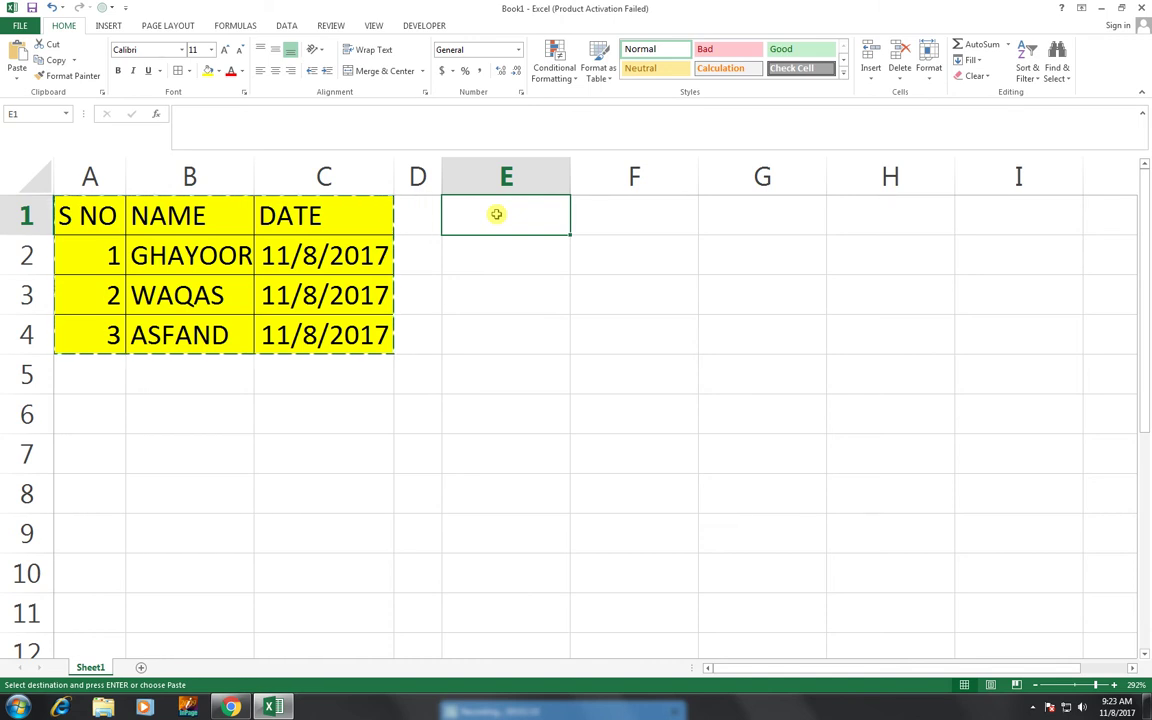
key(ctrl+v)
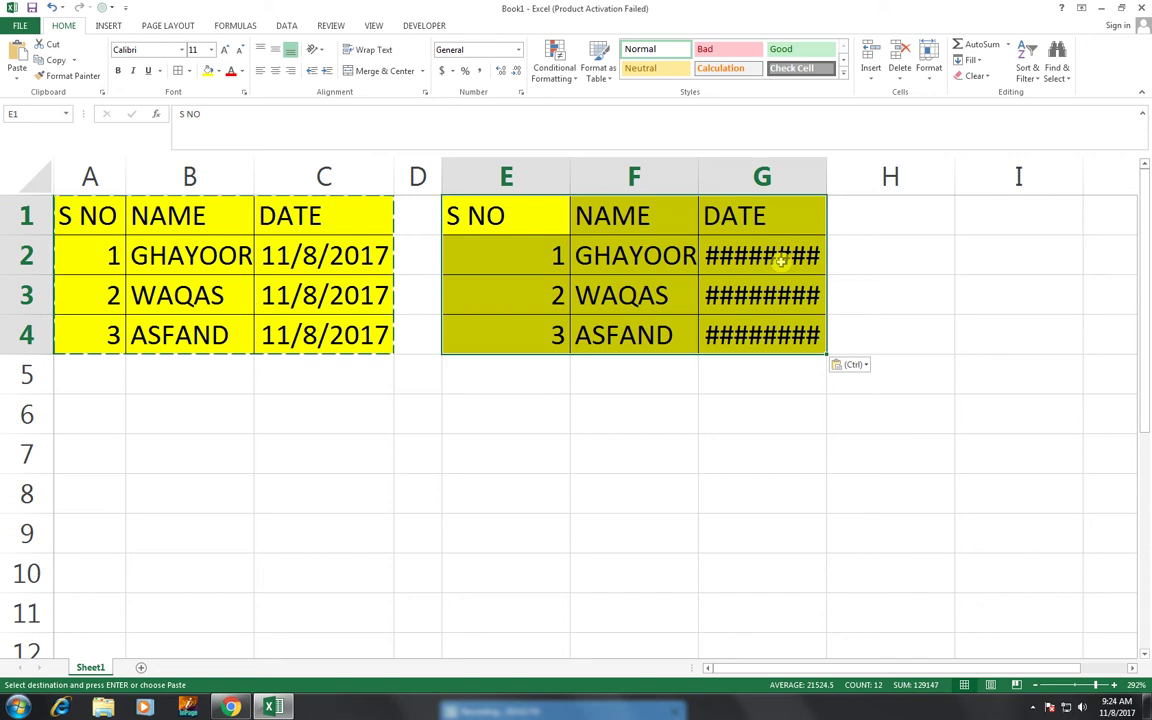
double_click(828, 172)
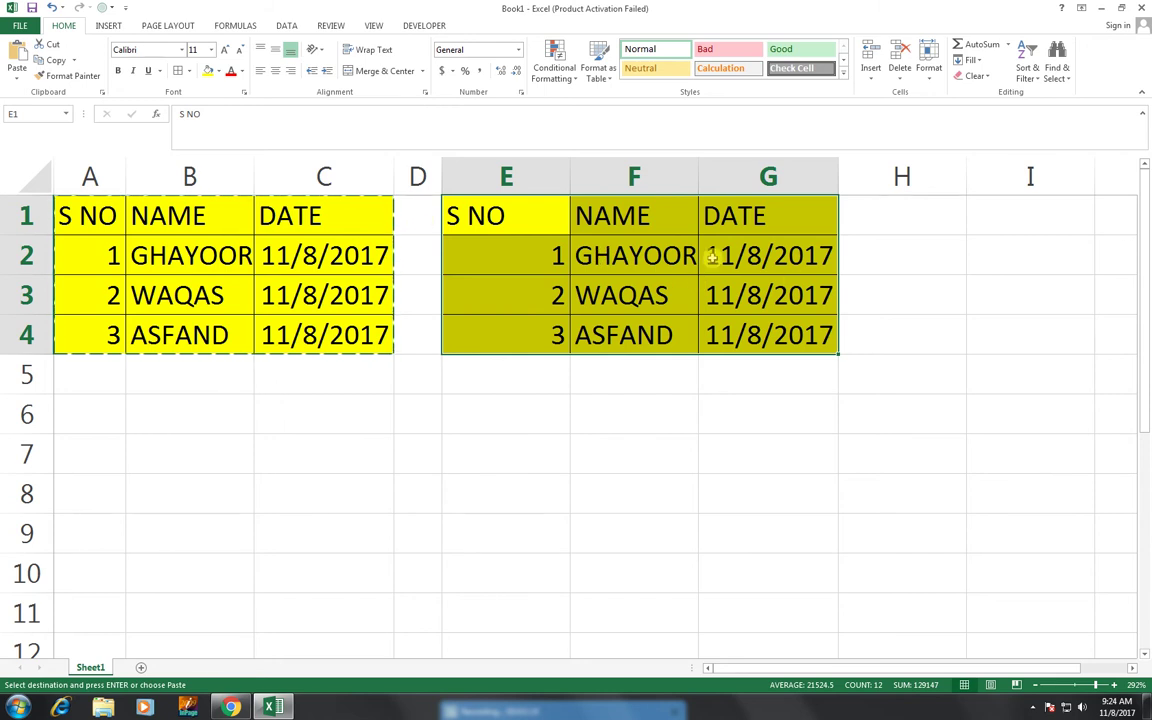
drag(80, 205, 316, 336)
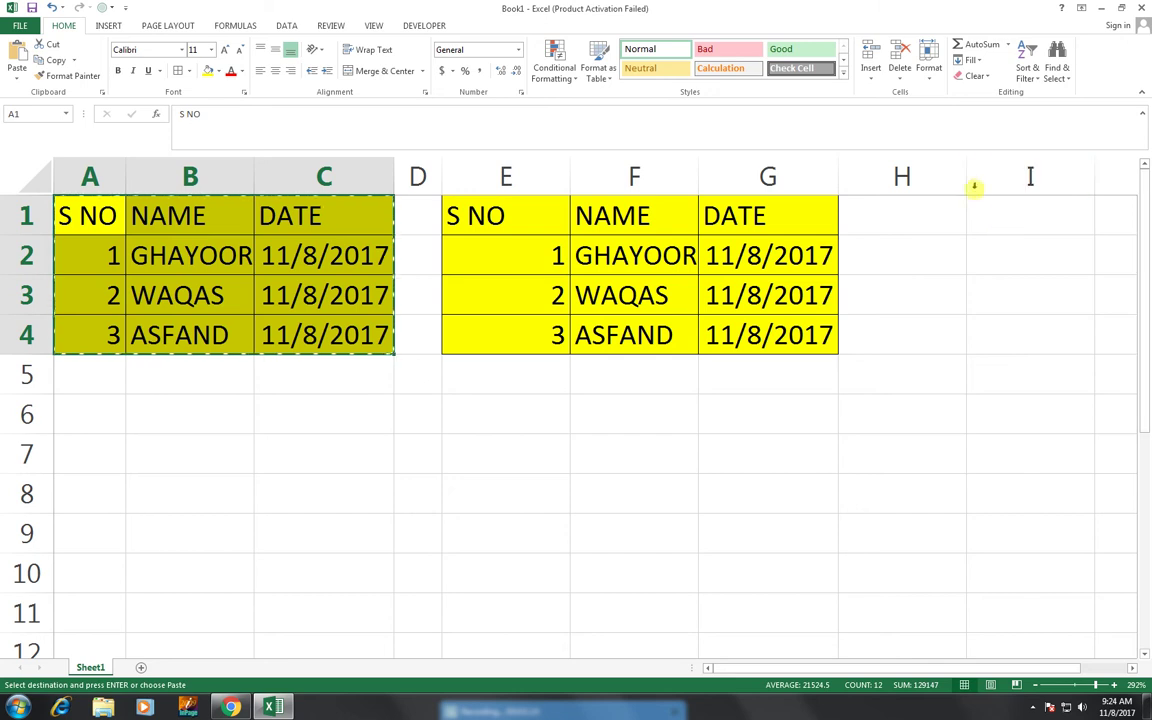
- Narrow column H to a thin spacer and try Paste Special at A6 without pasting
drag(965, 177, 856, 201)
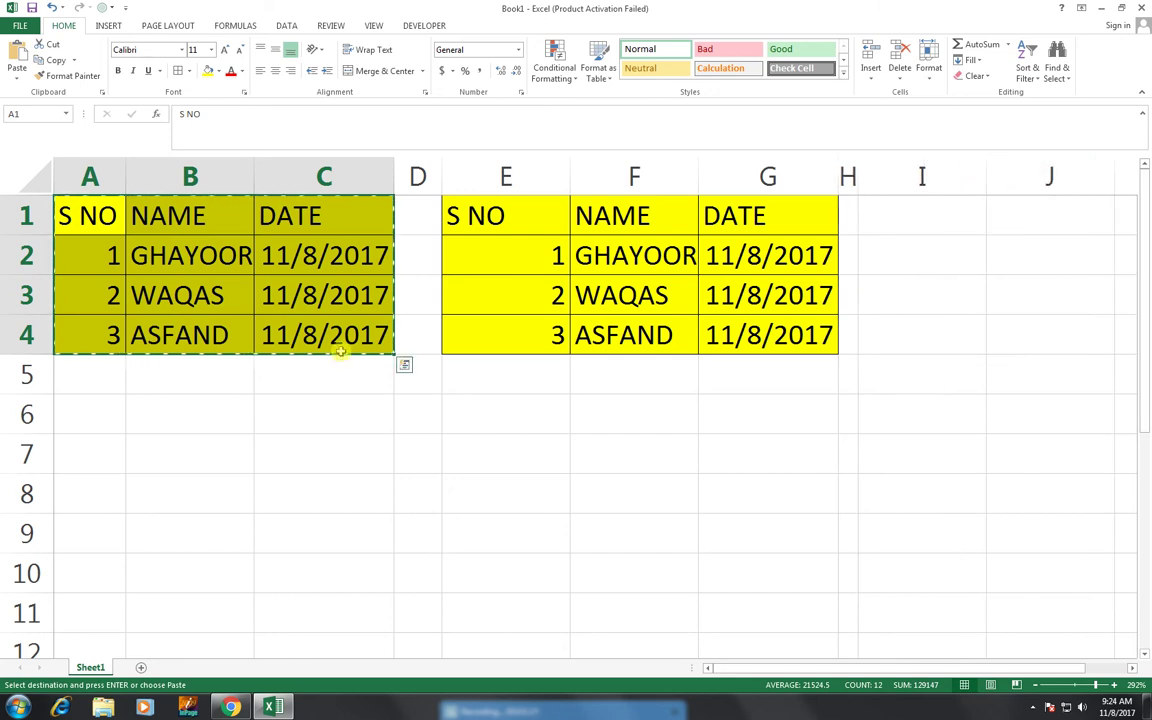
click(110, 414)
right_click(103, 415)
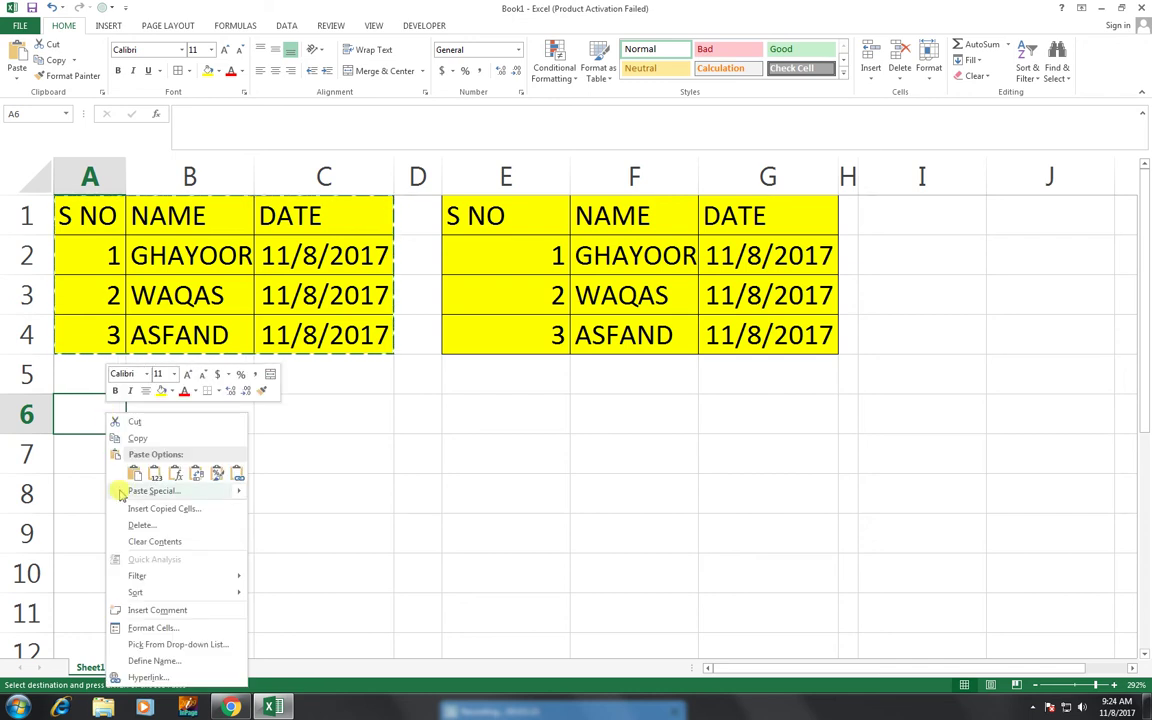
mouse_move(121, 494)
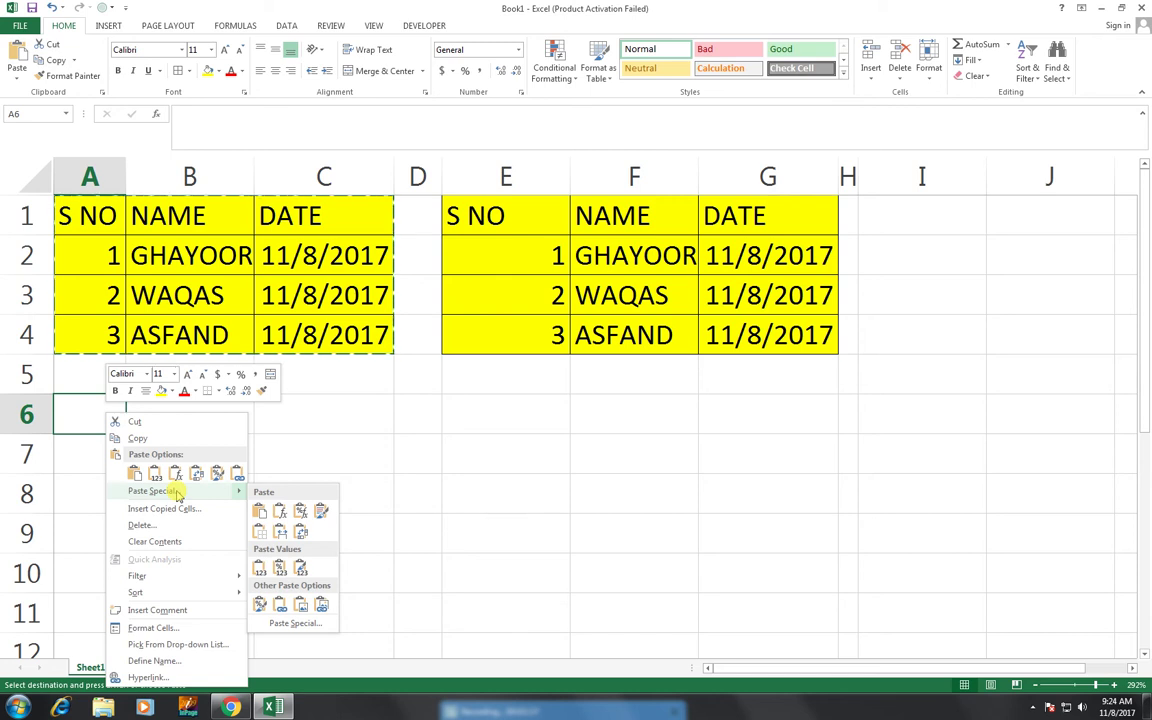
click(176, 491)
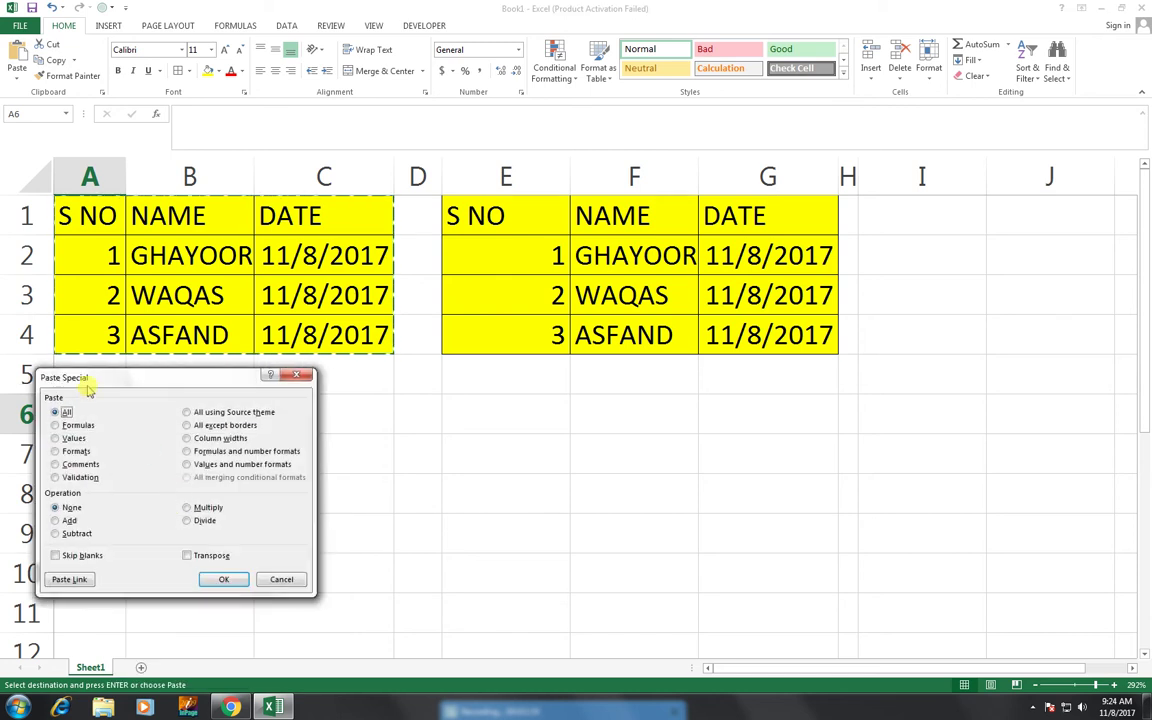
click(284, 578)
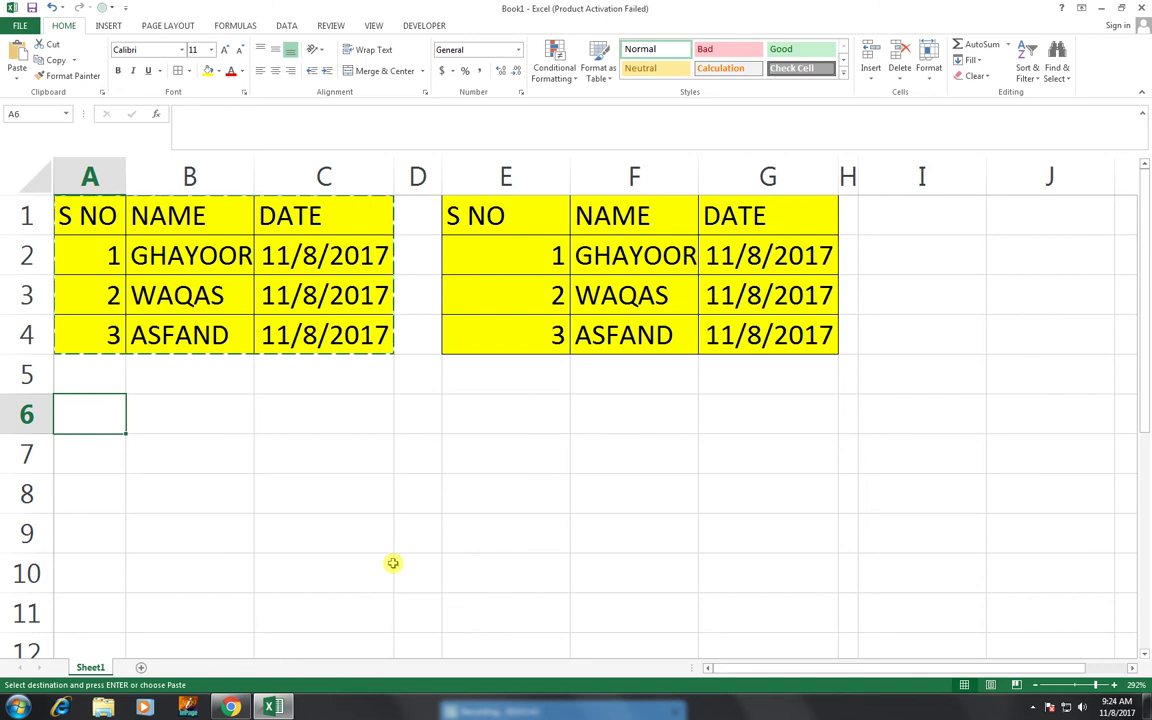
key(ctrl+alt+v)
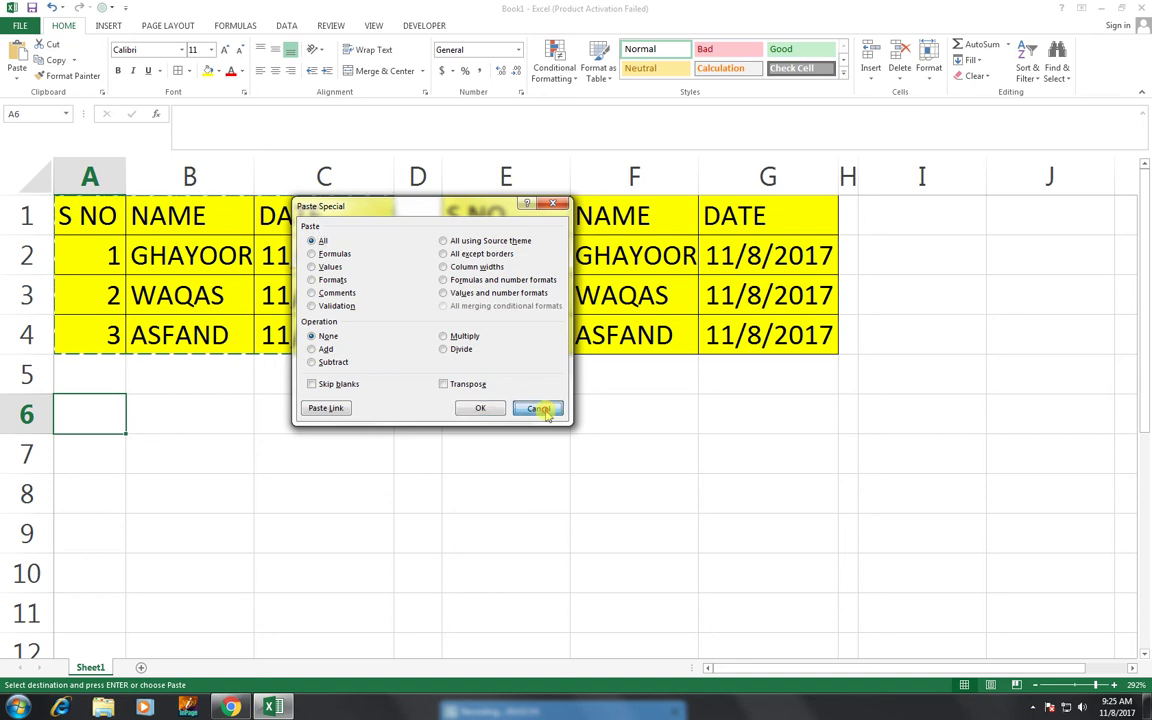
click(541, 409)
- Paste the table into A6:C9 with Paste Special set to All, then check the dates
right_click(86, 412)
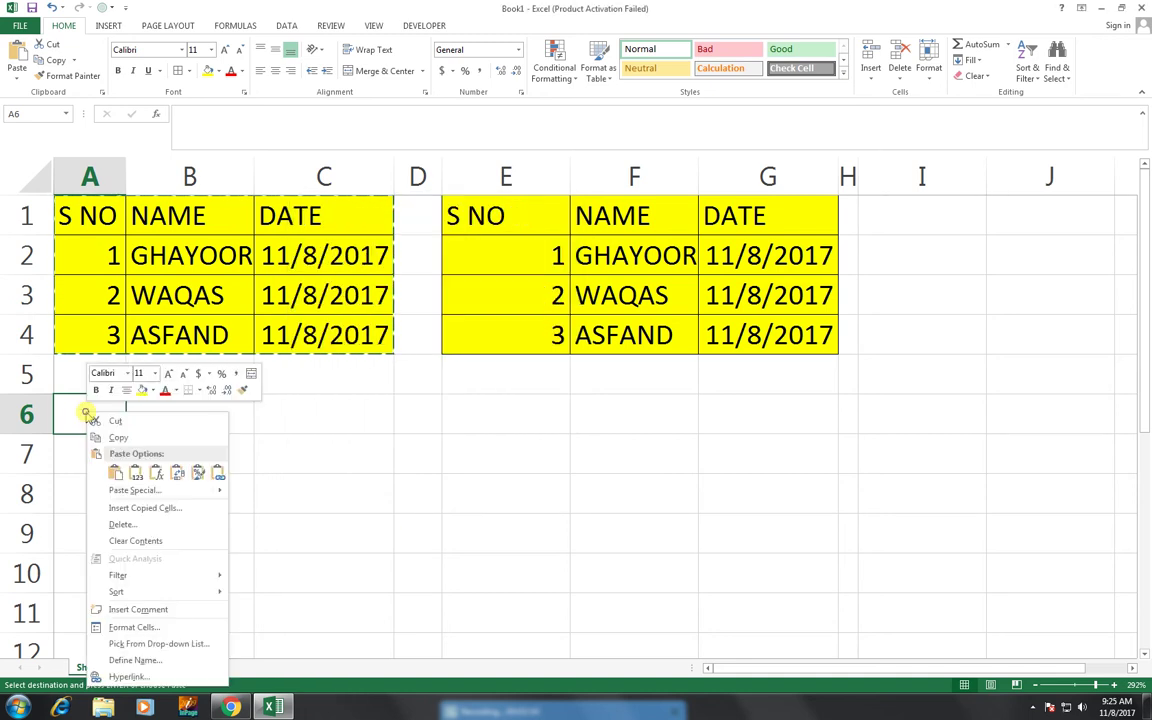
click(110, 492)
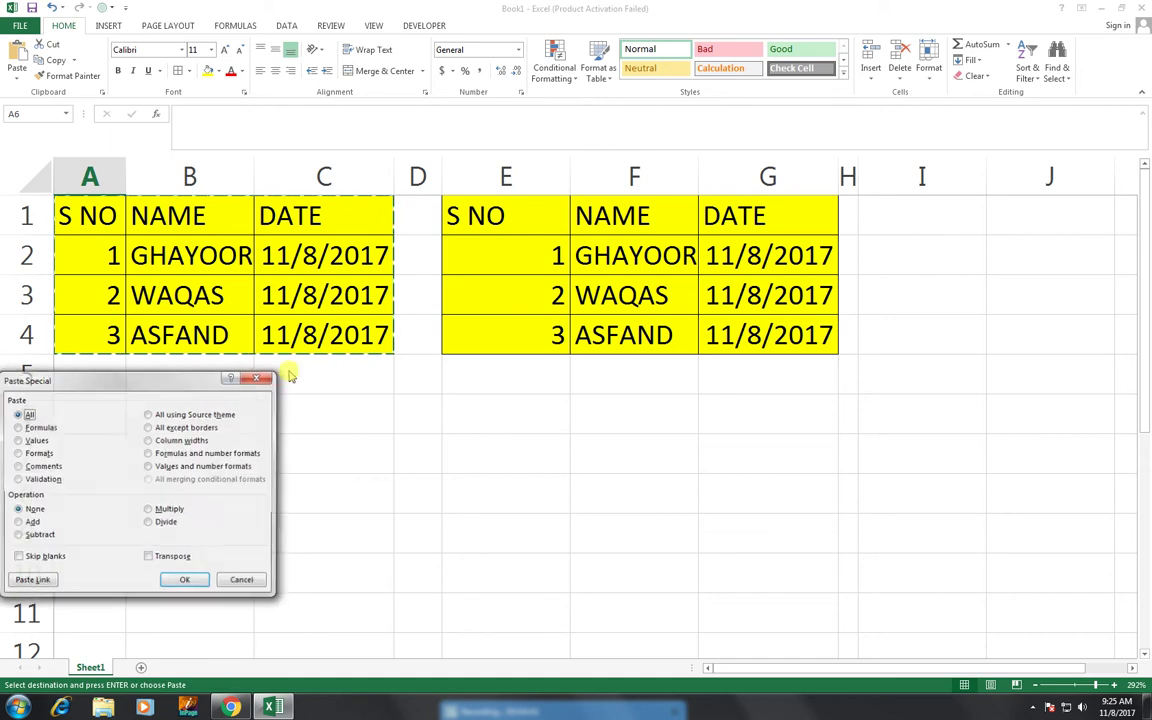
drag(205, 345, 645, 370)
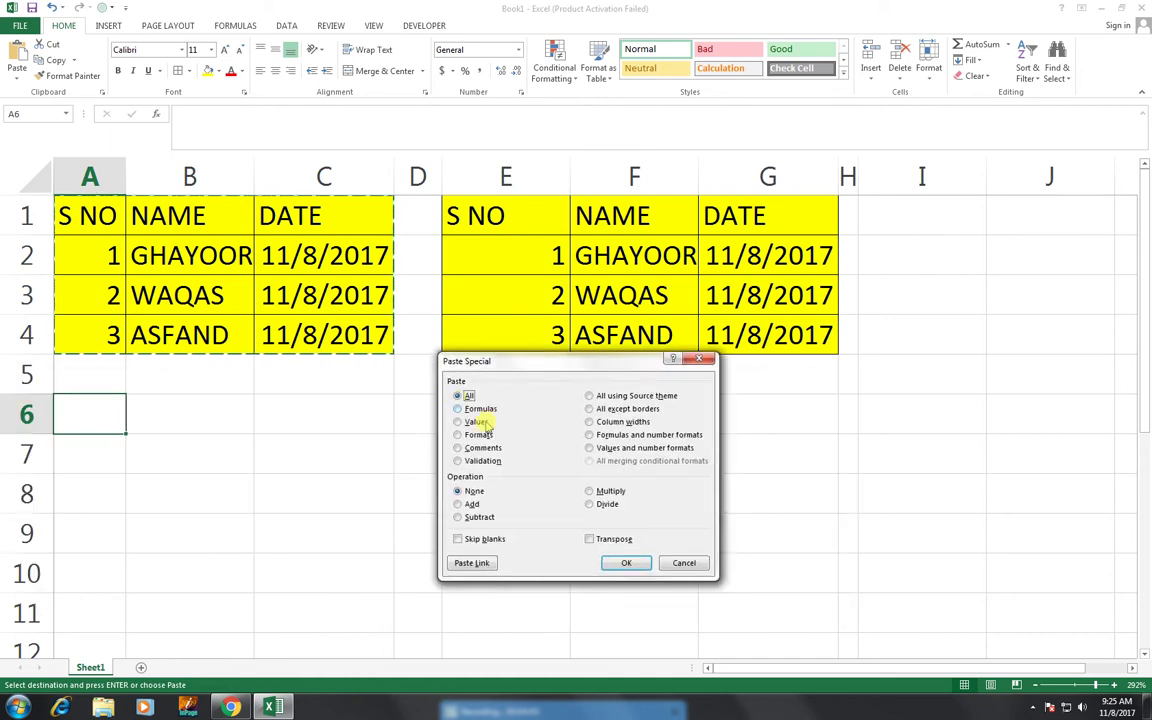
click(627, 563)
click(608, 558)
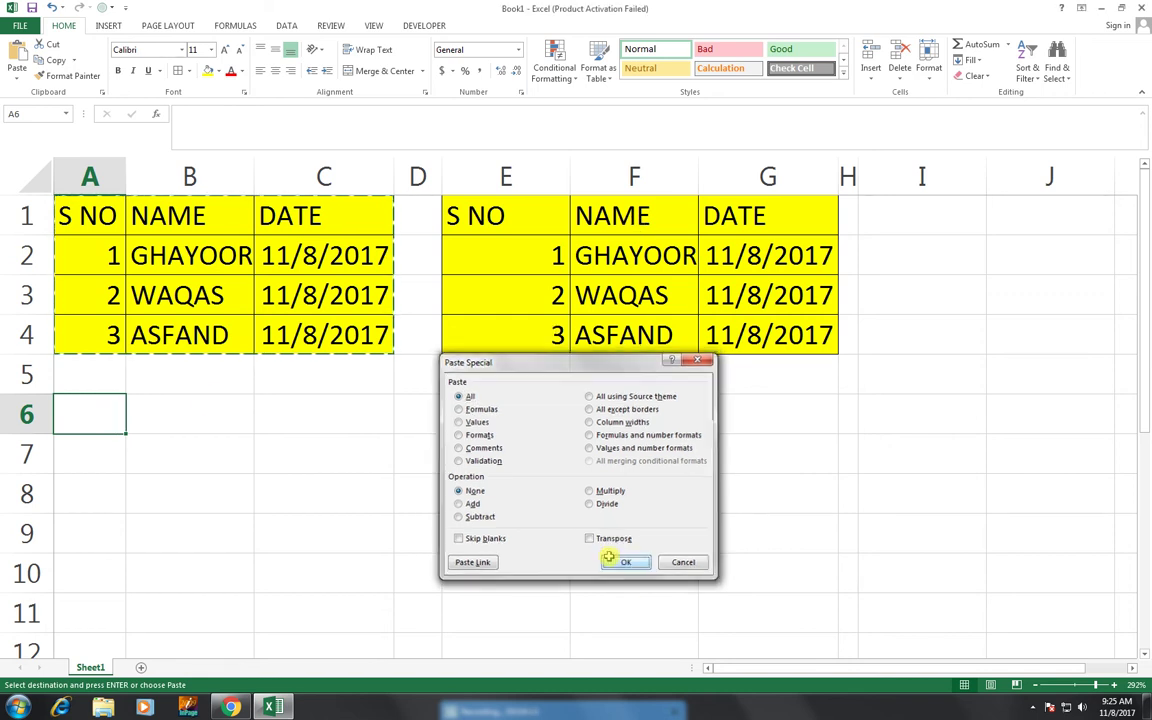
click(290, 405)
click(300, 455)
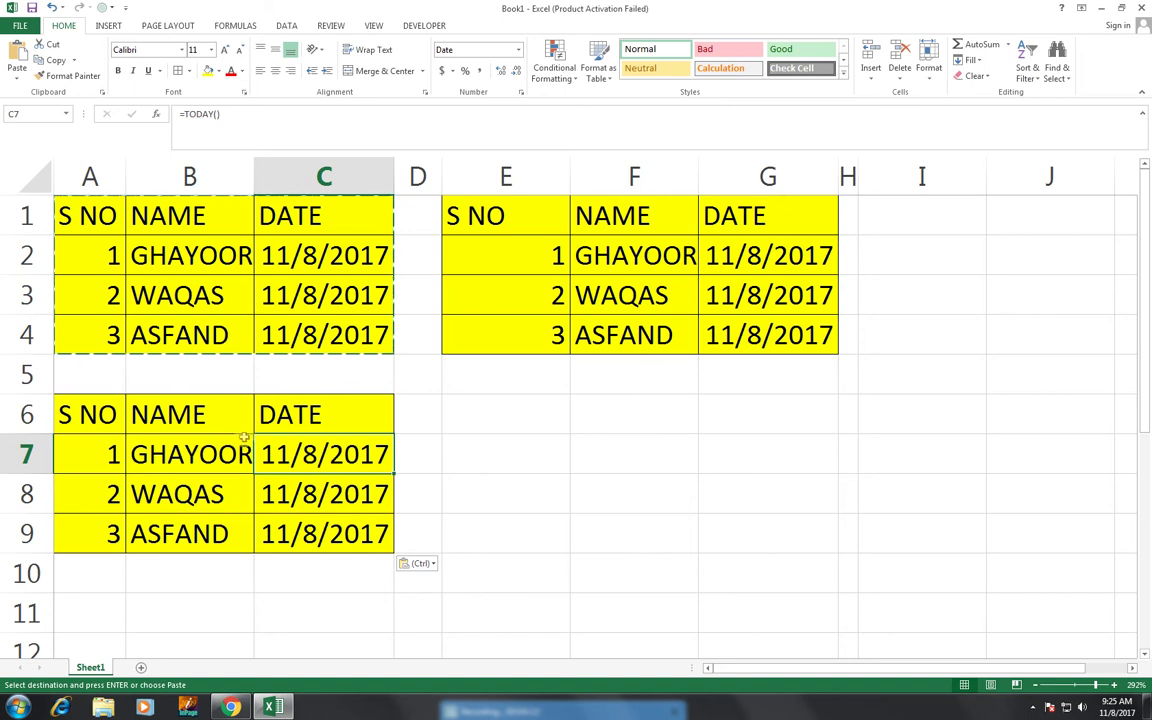
- Paste a formulas-only copy of the table into E6:G9 via Paste Special
right_click(548, 410)
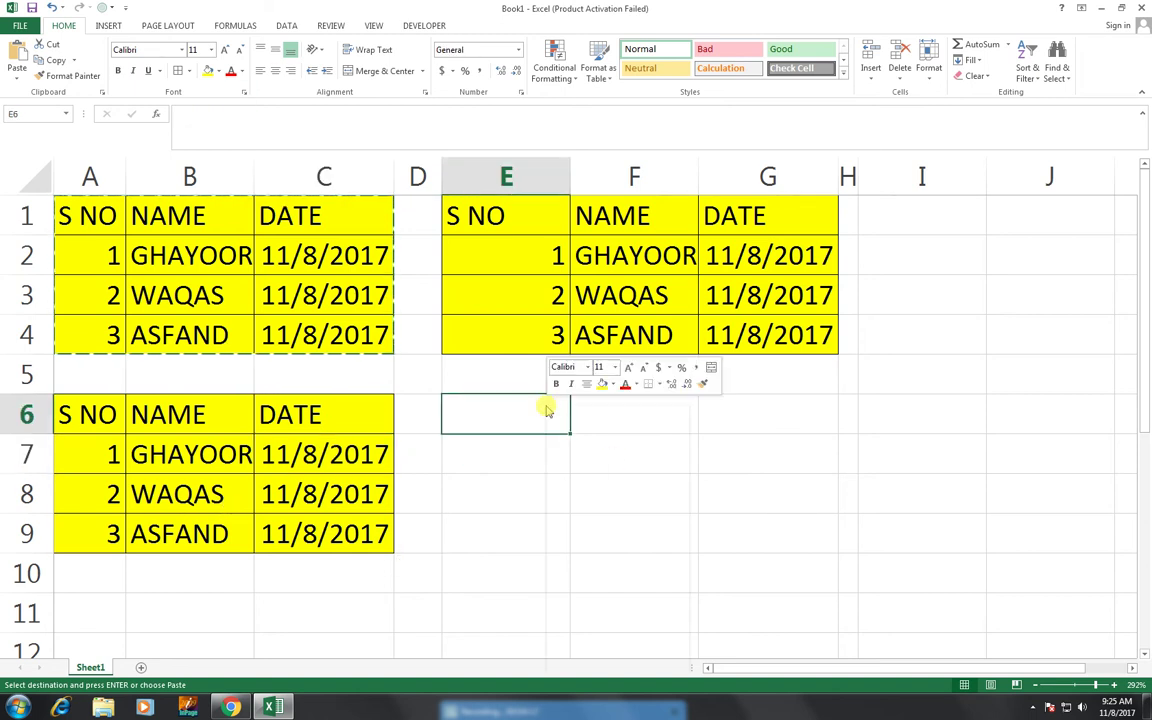
click(568, 483)
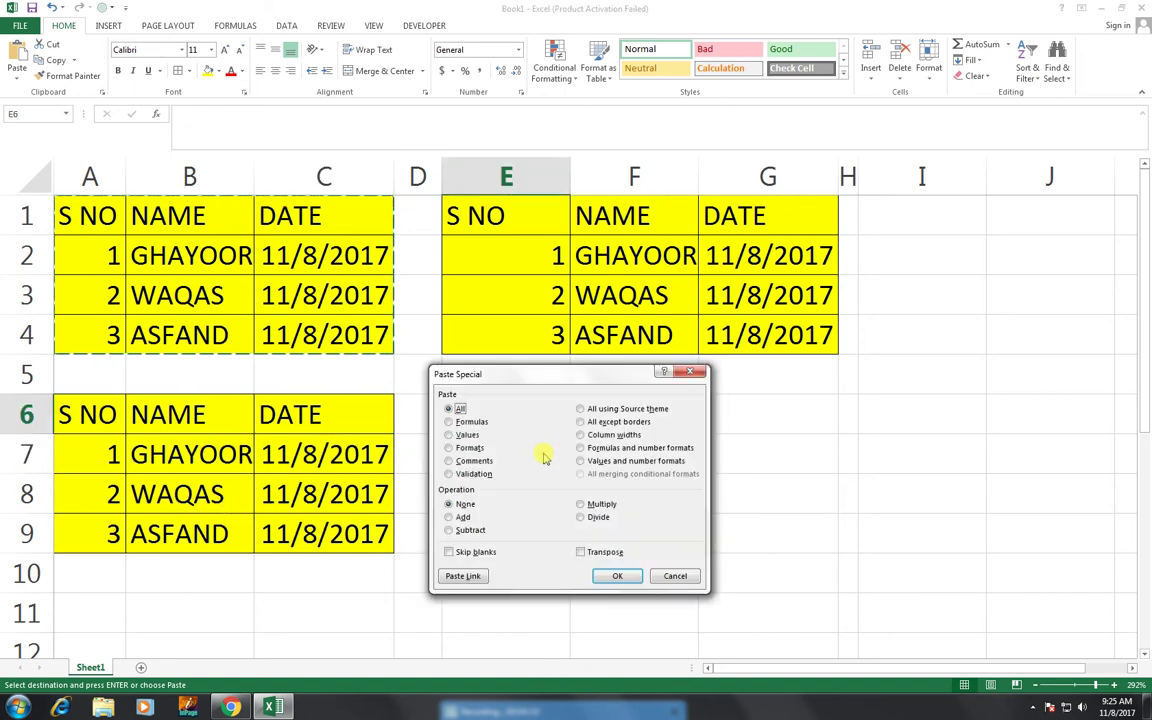
click(470, 421)
mouse_move(475, 374)
mouse_down()
mouse_move(214, 236)
mouse_move(167, 228)
mouse_up()
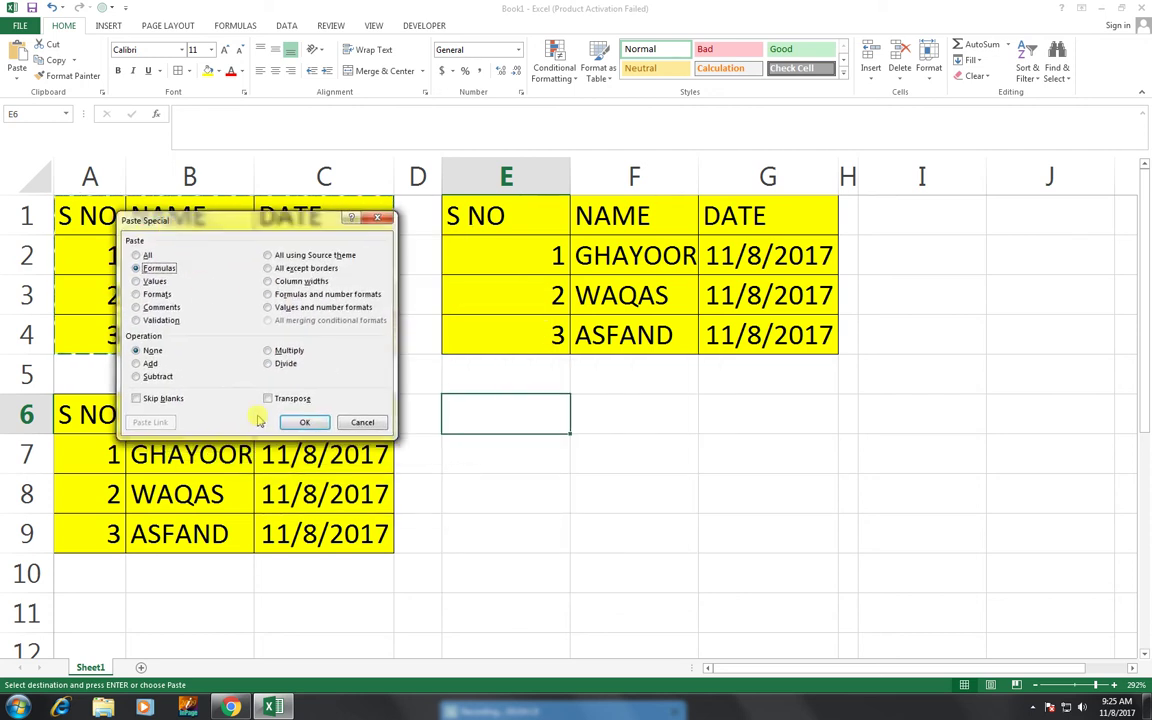
click(302, 424)
click(703, 450)
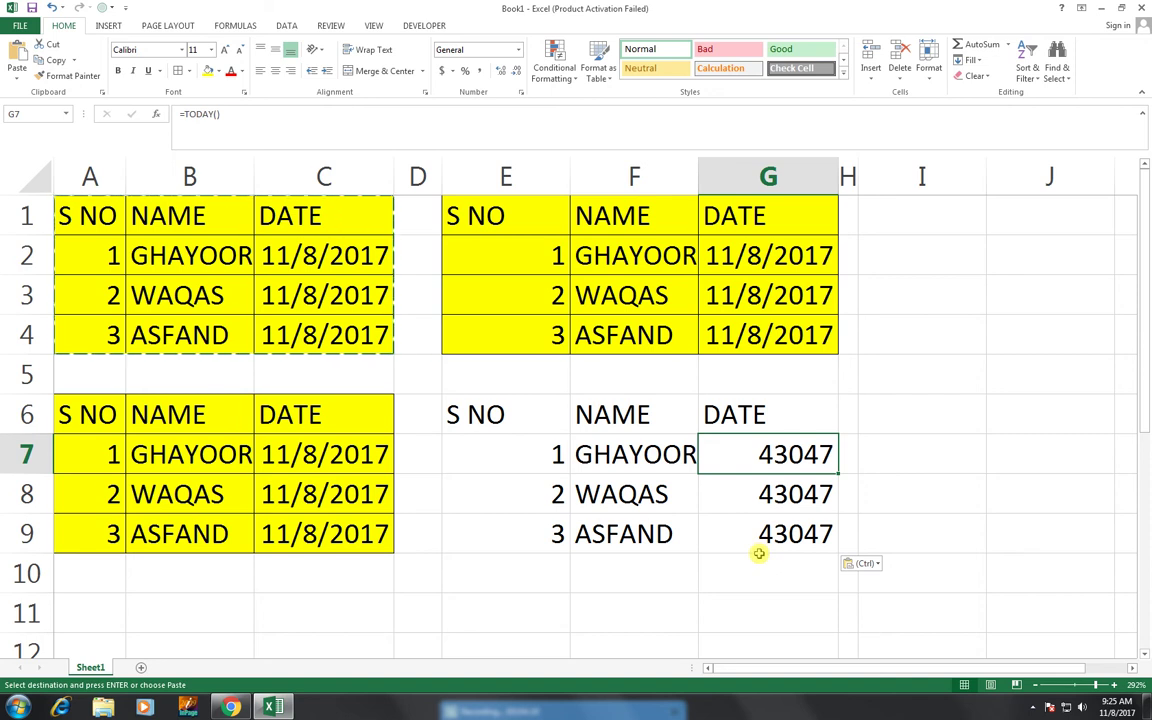
- Format G7:G9 as dates so they show 8-Nov-17
key(ctrl+shift+3)
mouse_move(700, 493)
mouse_down()
mouse_move(770, 553)
mouse_move(771, 543)
mouse_up()
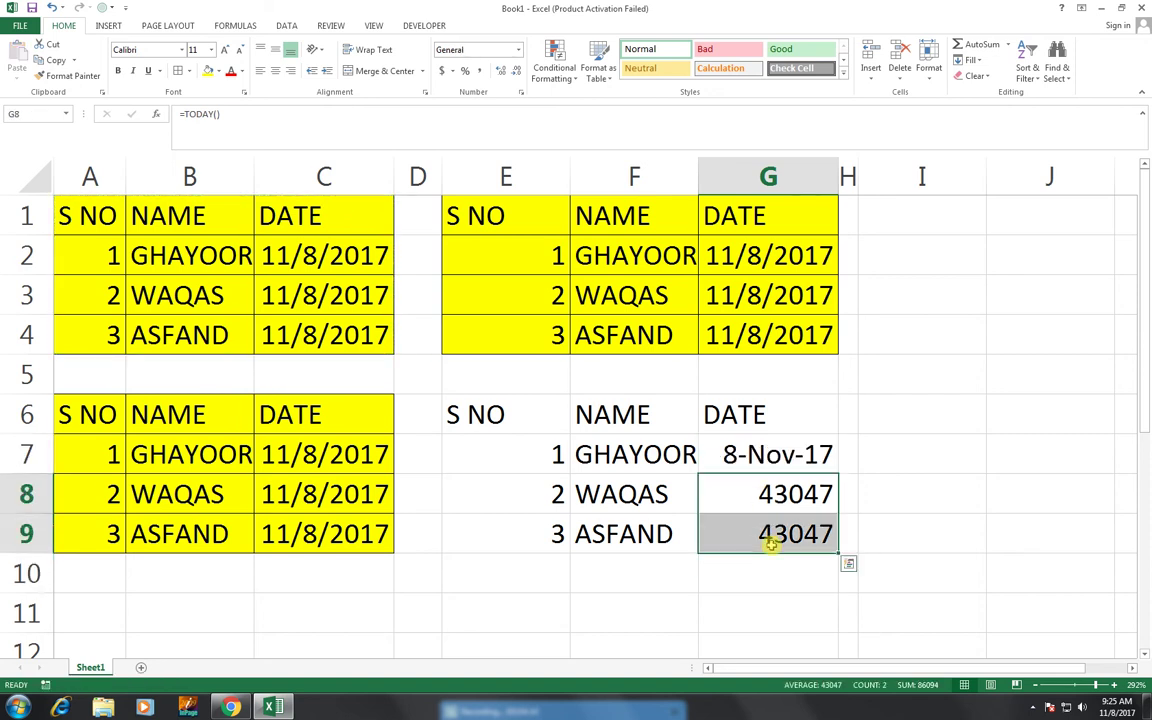
key(ctrl+i)
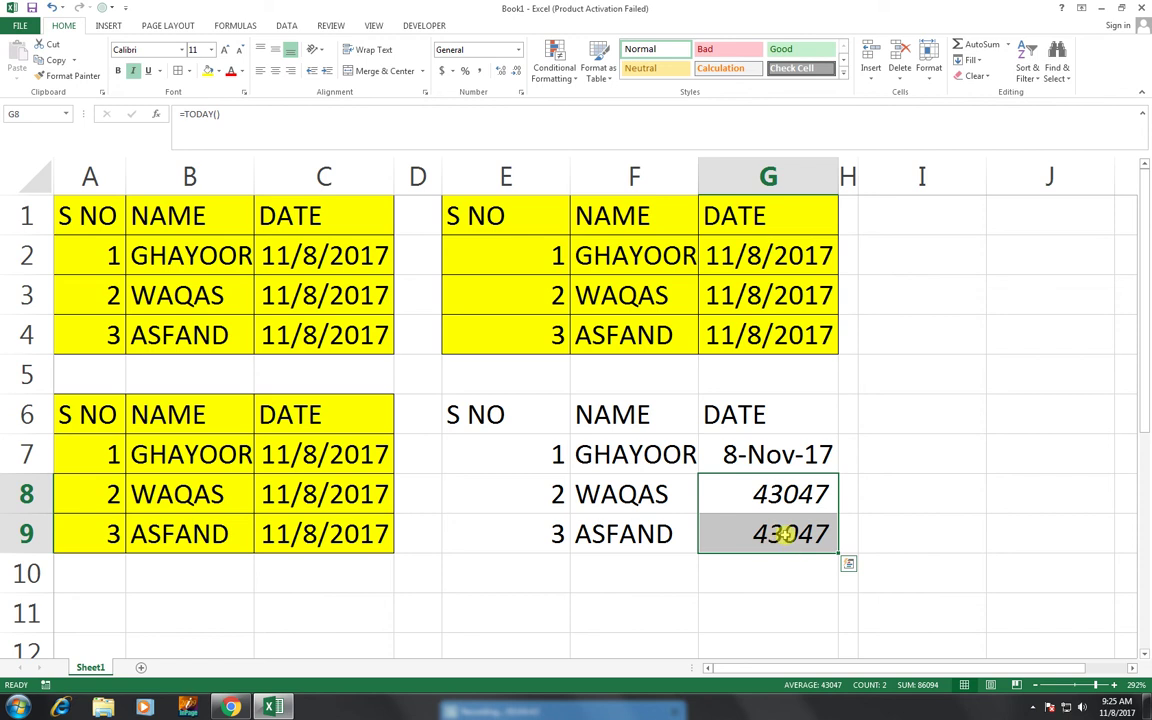
key(ctrl+i)
key(ctrl+shift+numbersign)
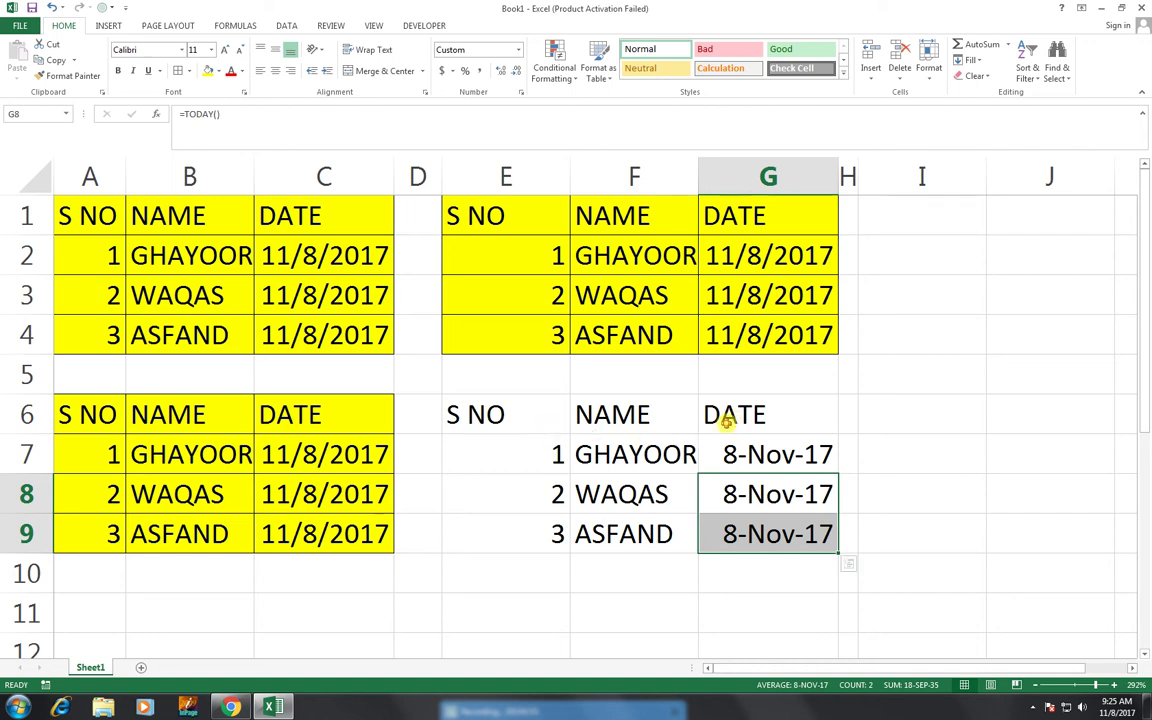
- Narrow columns D and A
drag(727, 420, 555, 527)
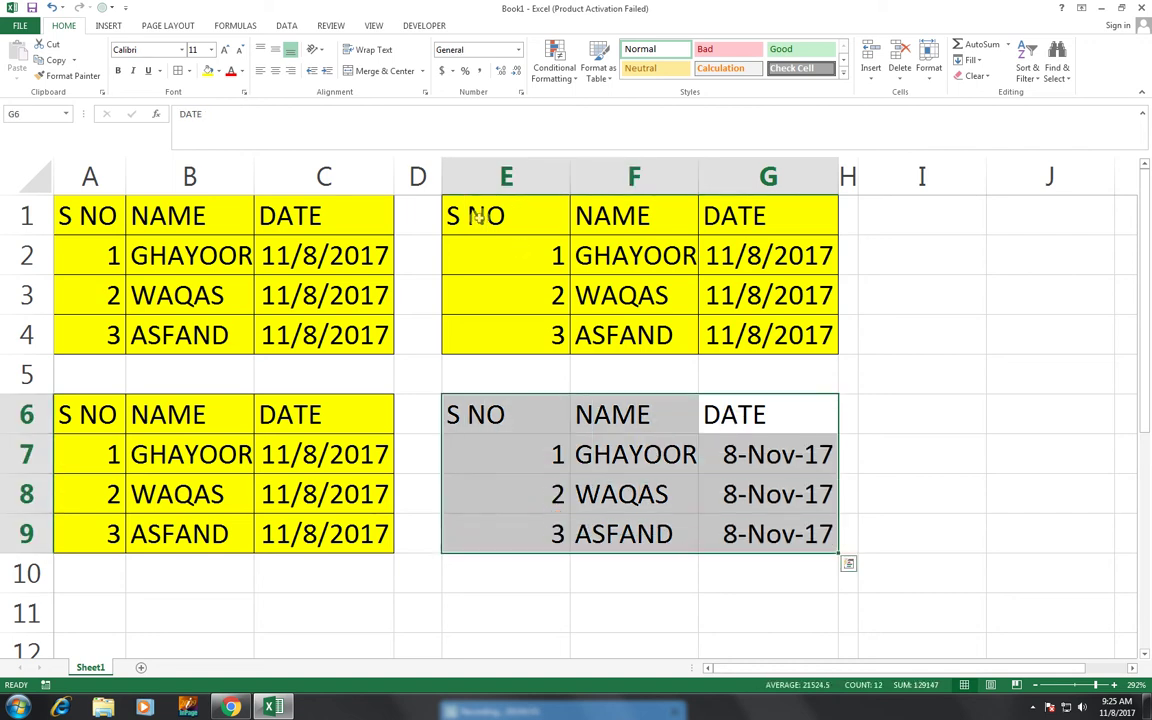
drag(441, 176, 410, 176)
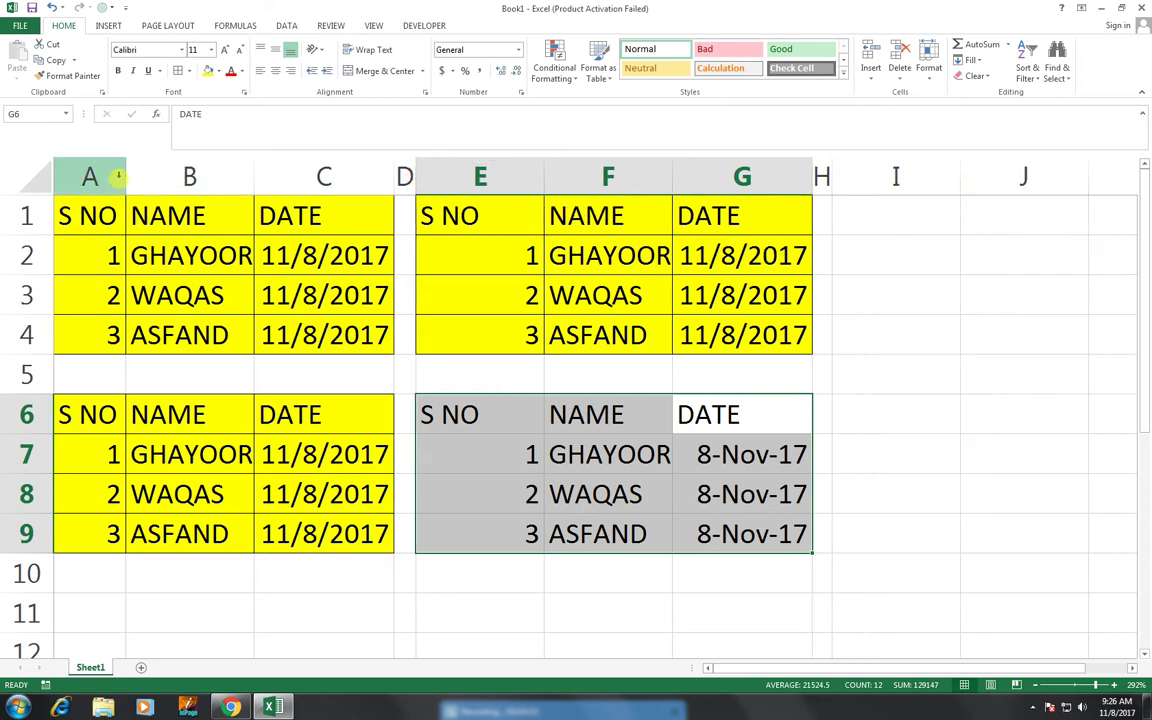
drag(126, 174, 99, 171)
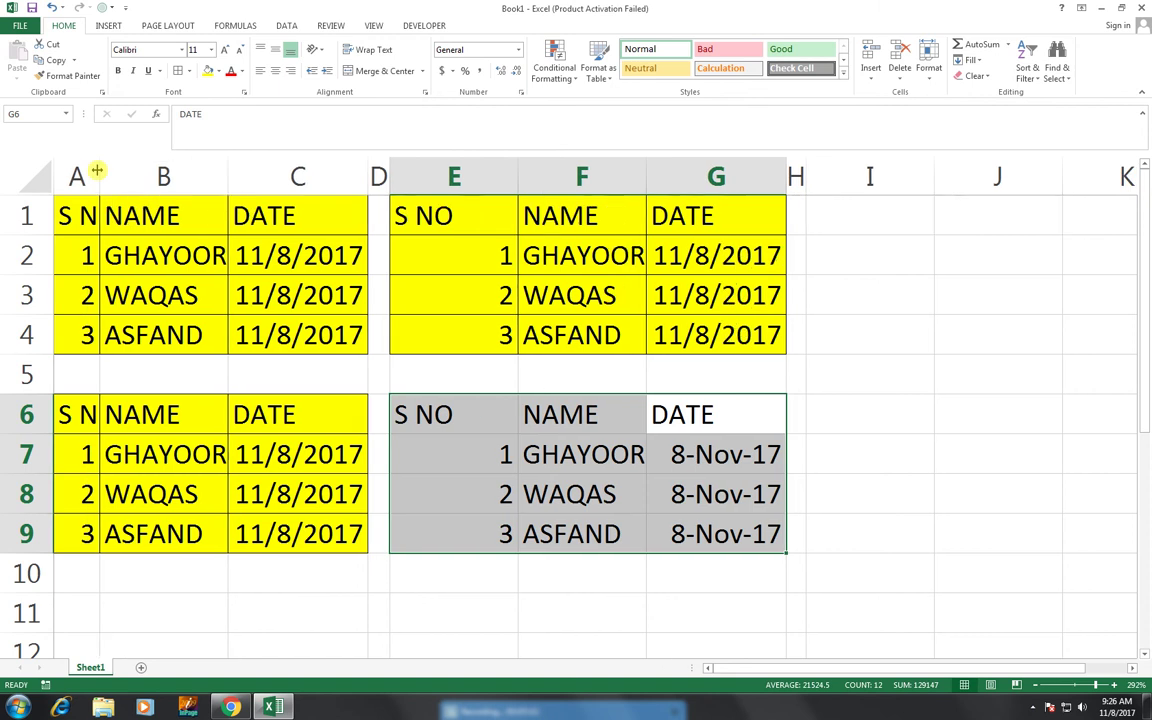
- Copy the original table A1:C4
click(874, 206)
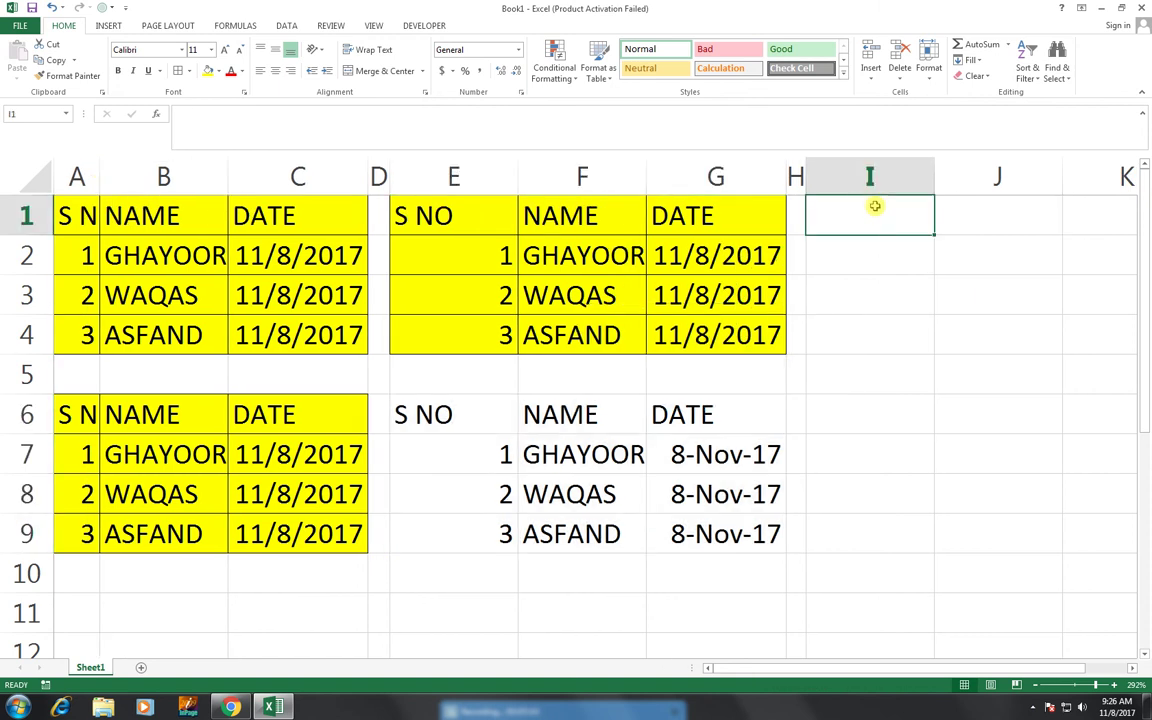
right_click(874, 206)
key(Escape)
drag(92, 216, 300, 335)
key(ctrl+c)
- Paste values only into I1:K4 via Paste Special, then compare the date cells
right_click(840, 213)
click(851, 291)
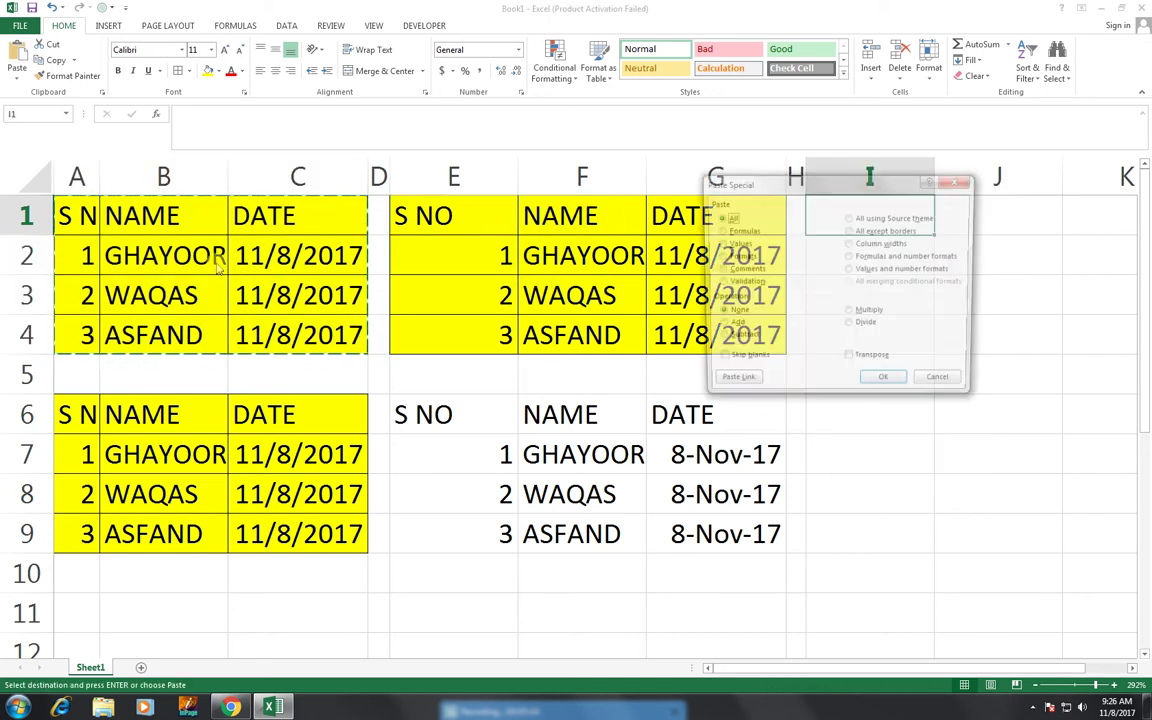
mouse_move(735, 184)
mouse_down()
mouse_move(383, 7)
mouse_move(296, 56)
mouse_up()
click(309, 118)
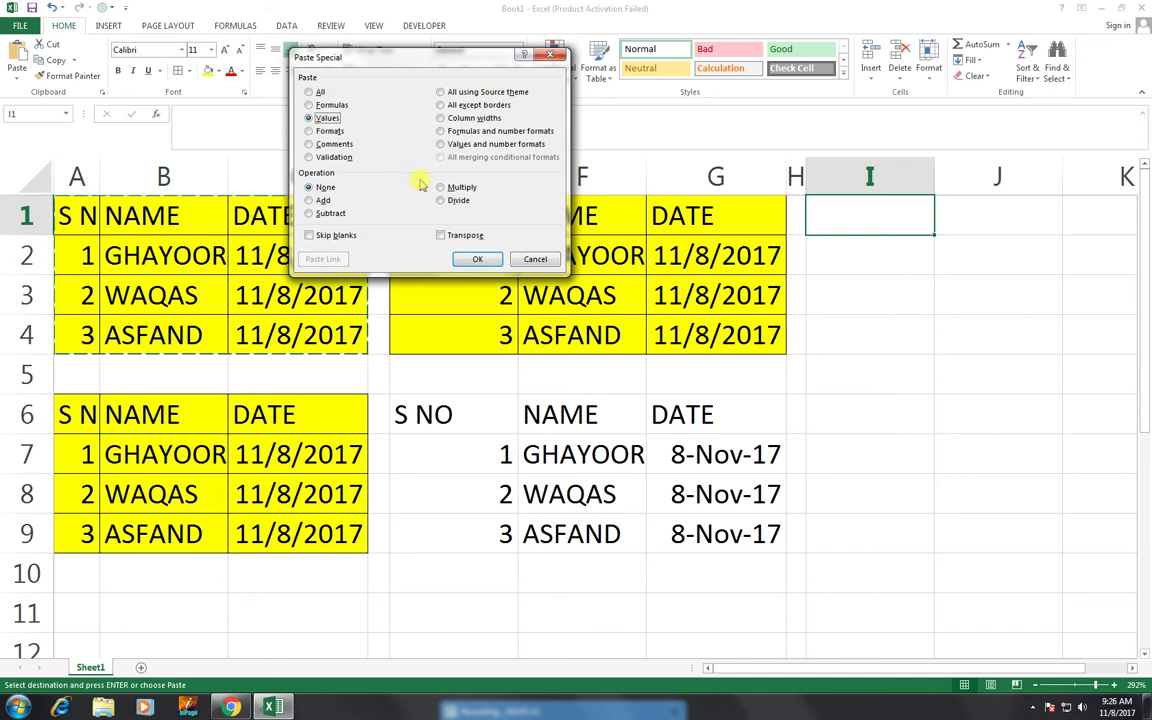
click(476, 258)
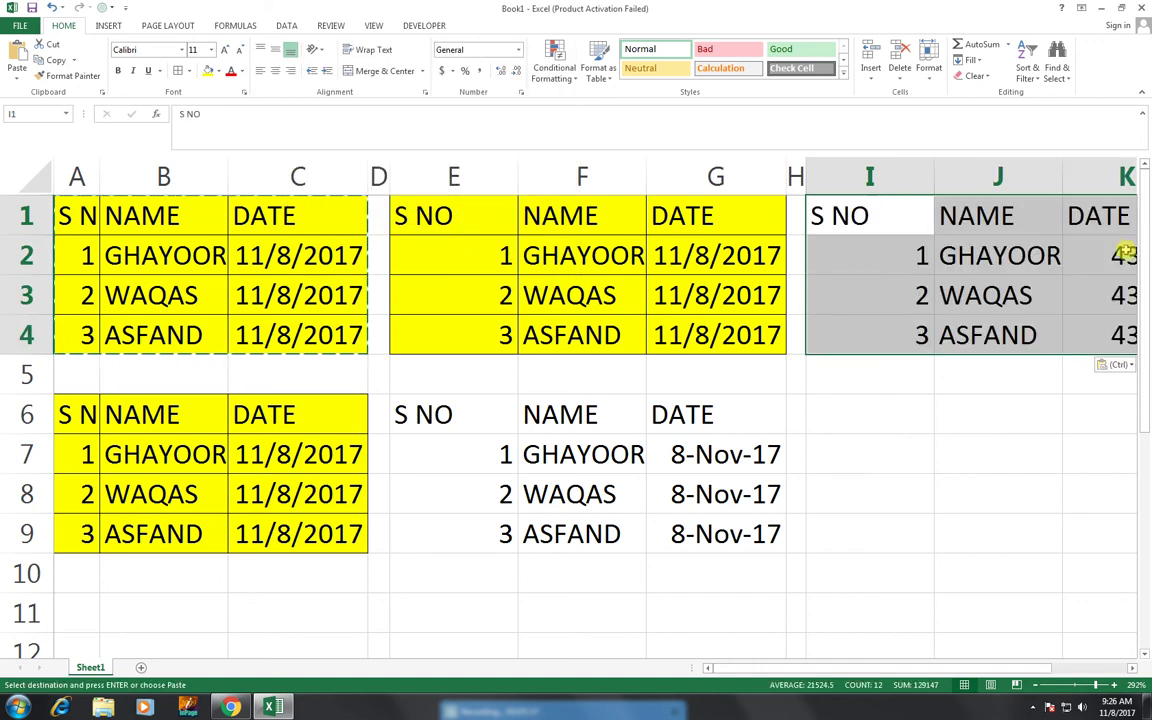
click(744, 445)
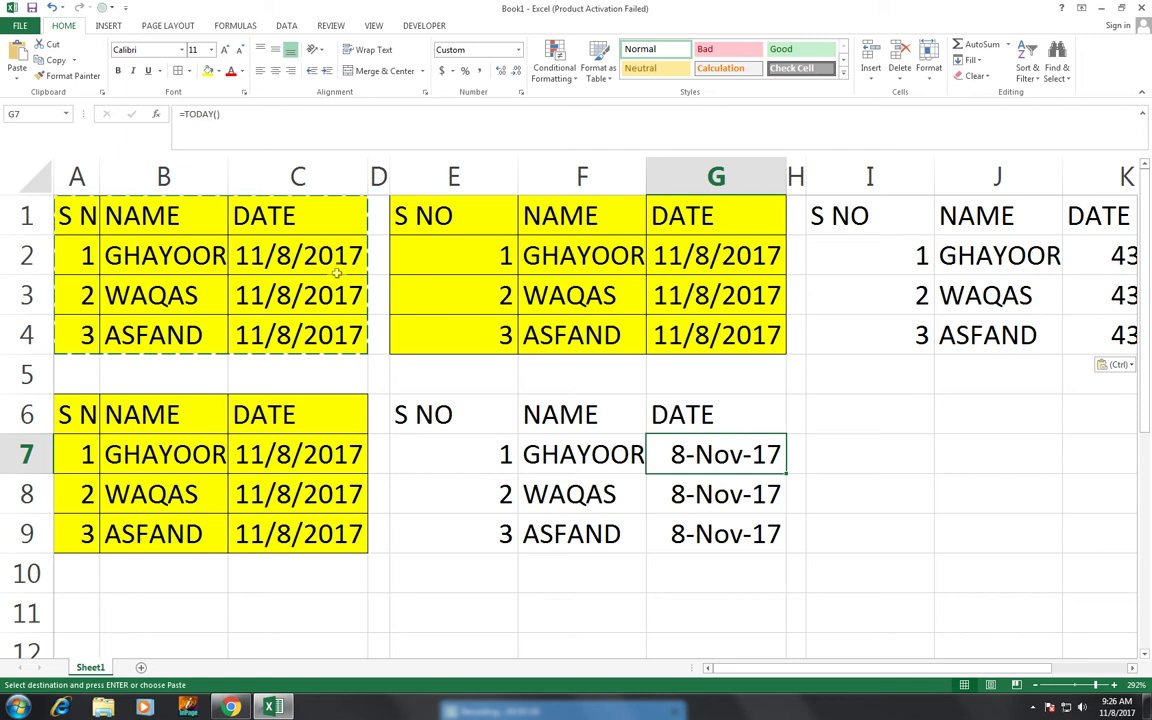
key(Up)
key(Up)
key(Up)
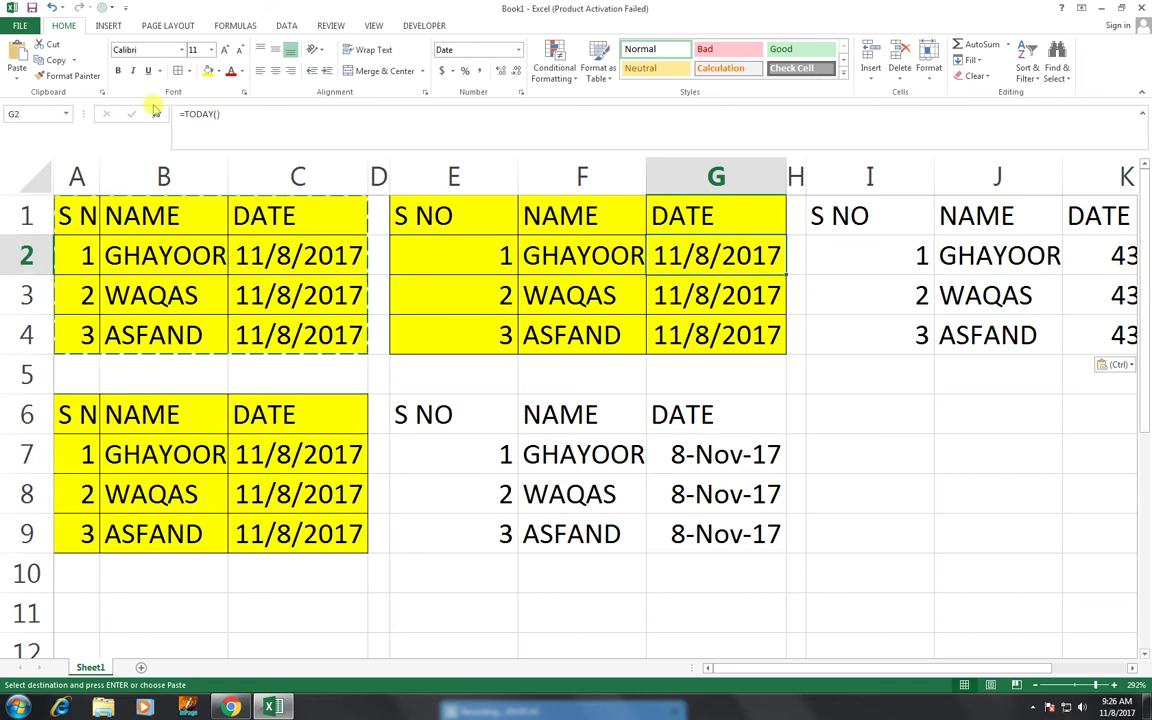
- Apply date format to K2:K4 so they show 8-Nov-17
click(1086, 248)
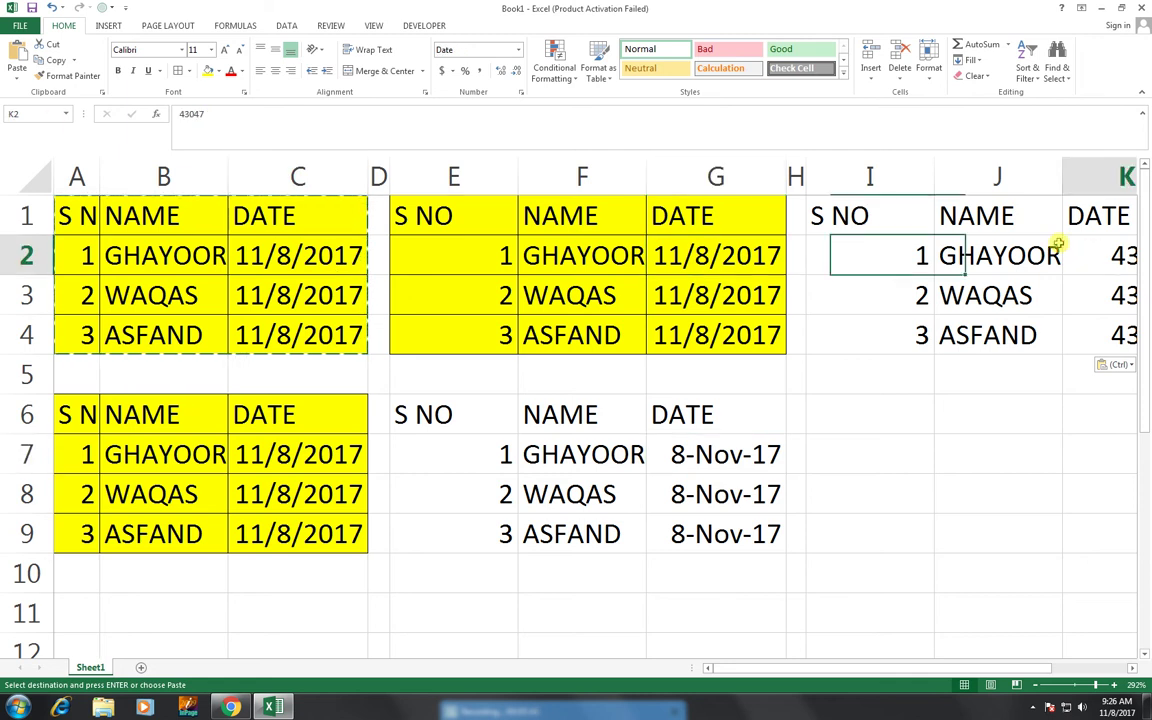
drag(1085, 250, 1088, 337)
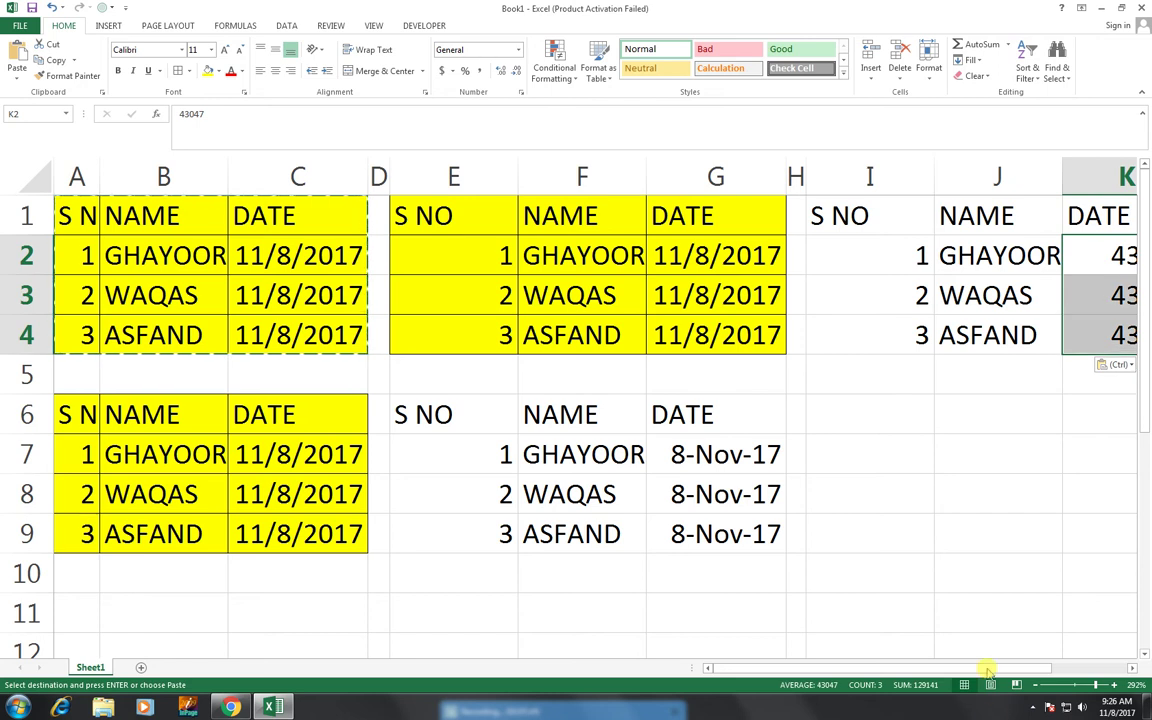
drag(1002, 667, 1033, 665)
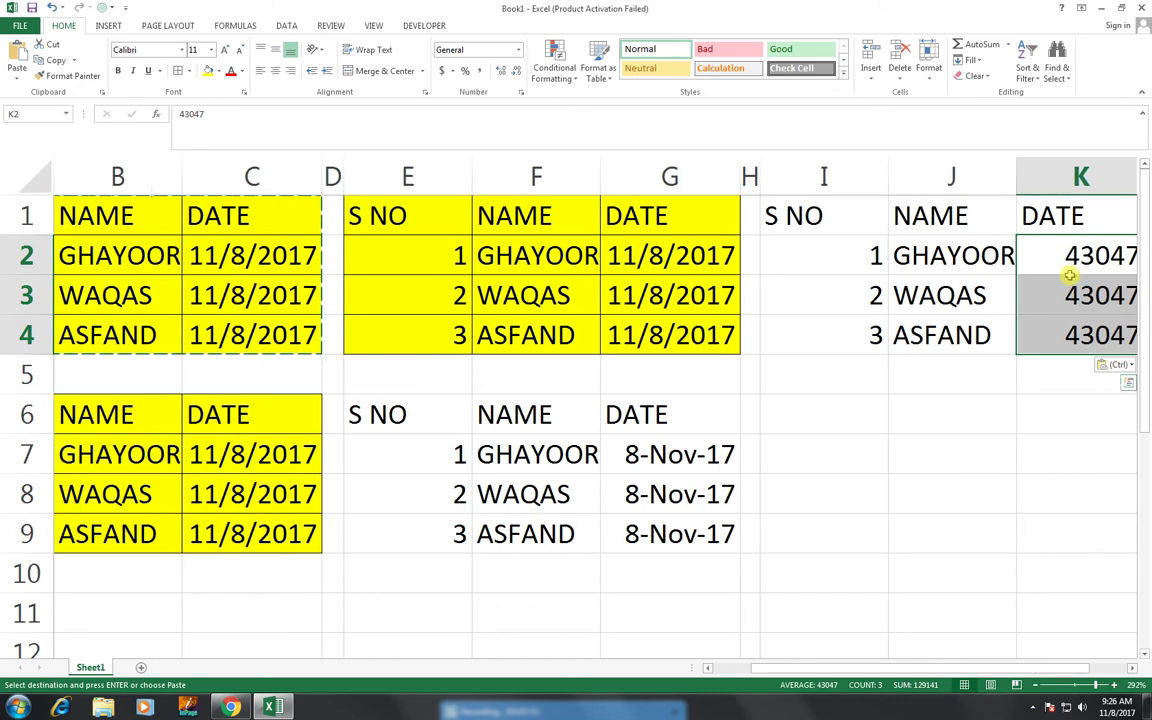
key(ctrl+shift+3)
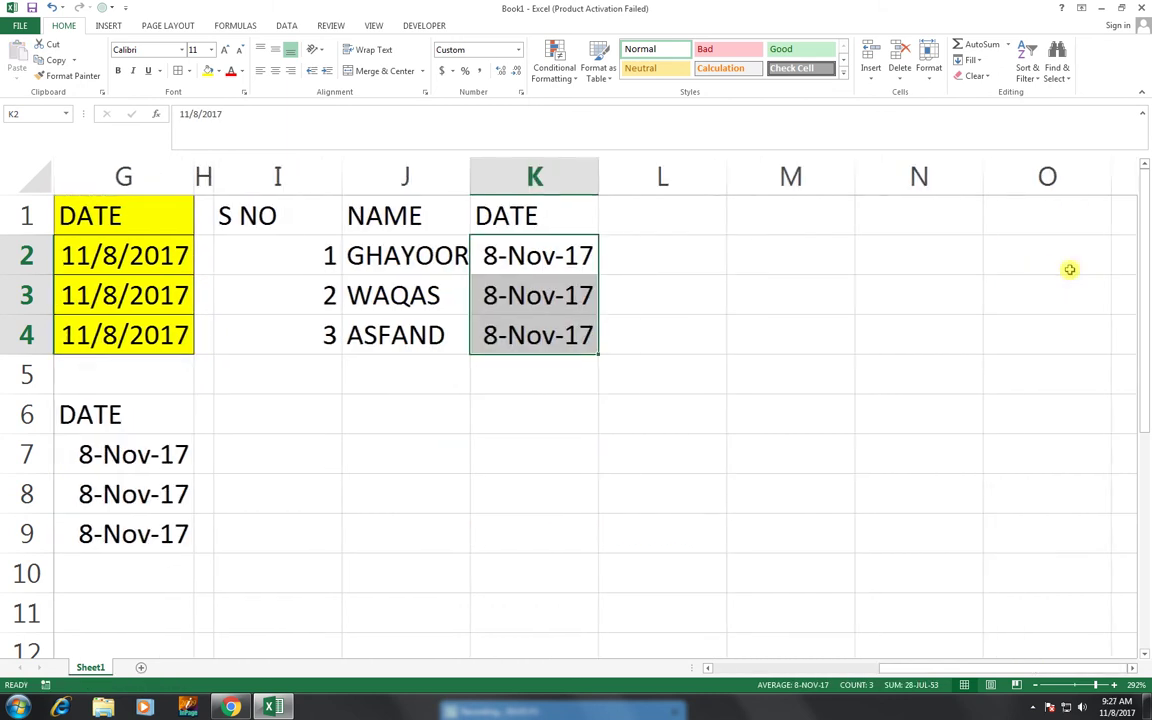
scroll(853, 590, left, 2)
scroll(853, 590, left, 3)
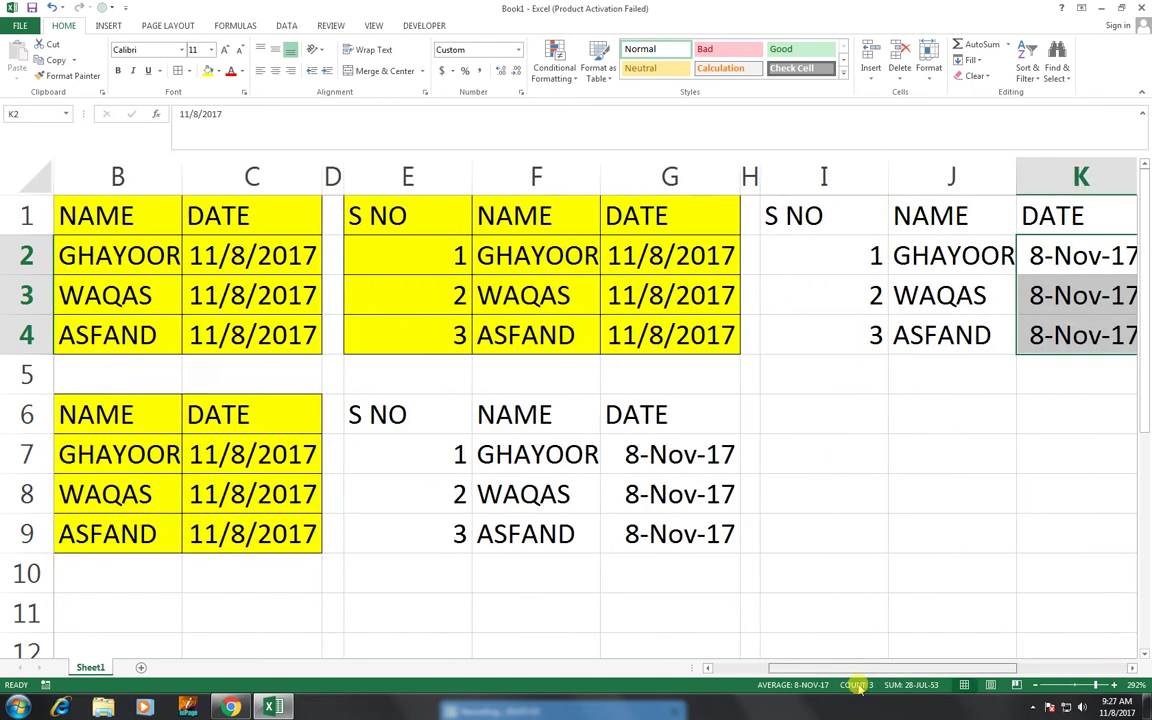
scroll(853, 586, right, 1)
click(714, 401)
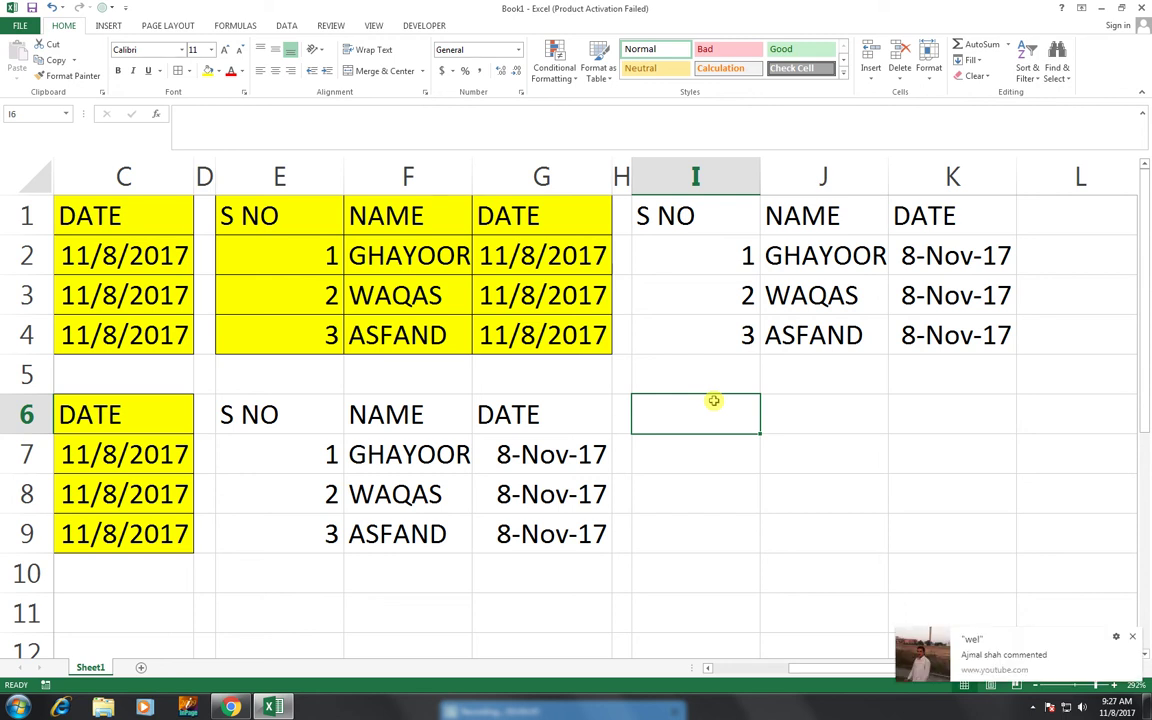
click(1134, 637)
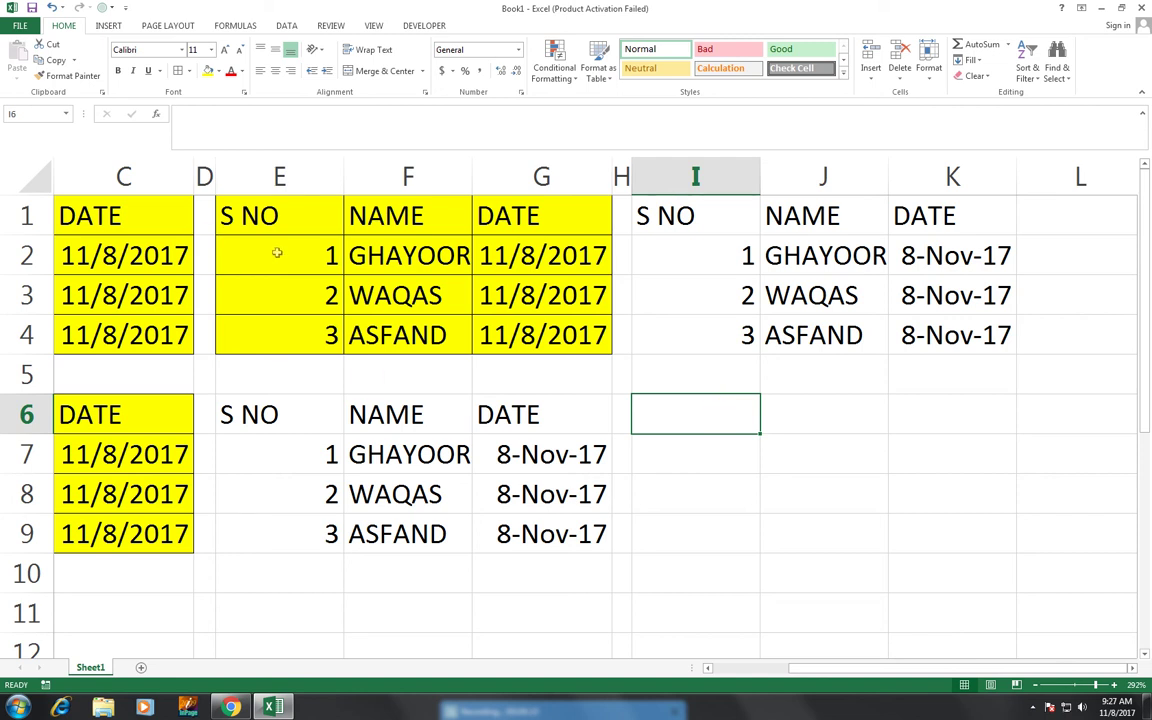
- Copy E1:G4 and apply a Formats-only Paste Special at I6
click(245, 208)
drag(356, 258, 521, 341)
key(ctrl+c)
right_click(728, 418)
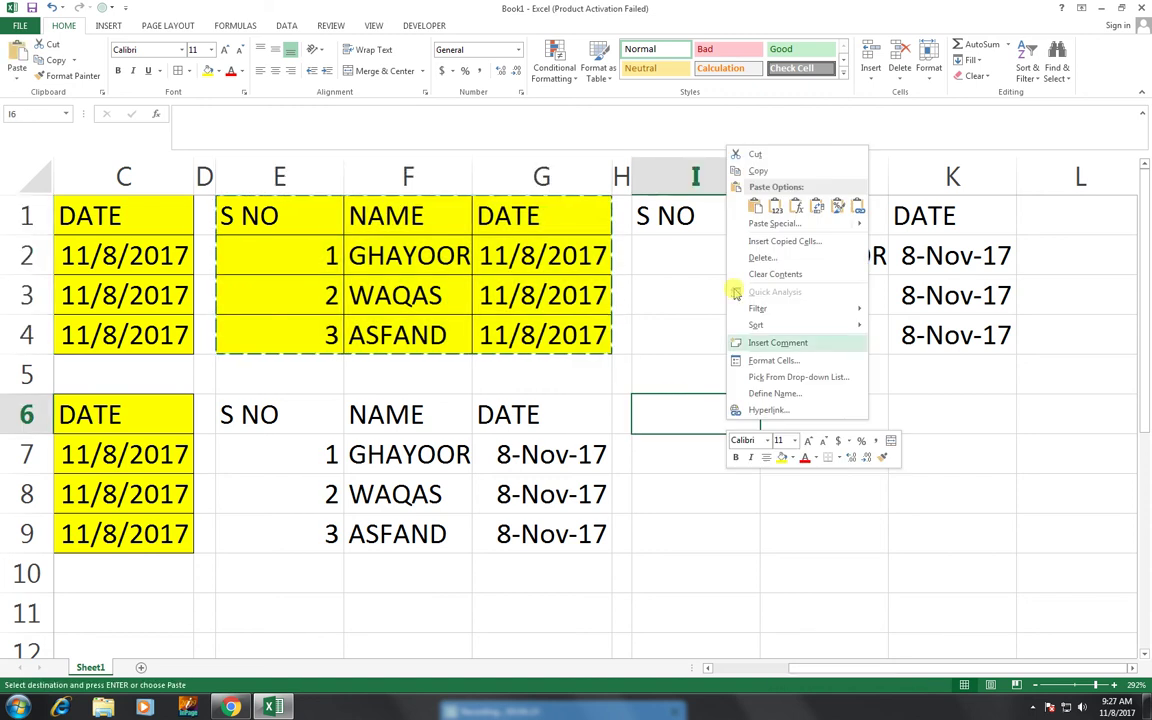
click(765, 223)
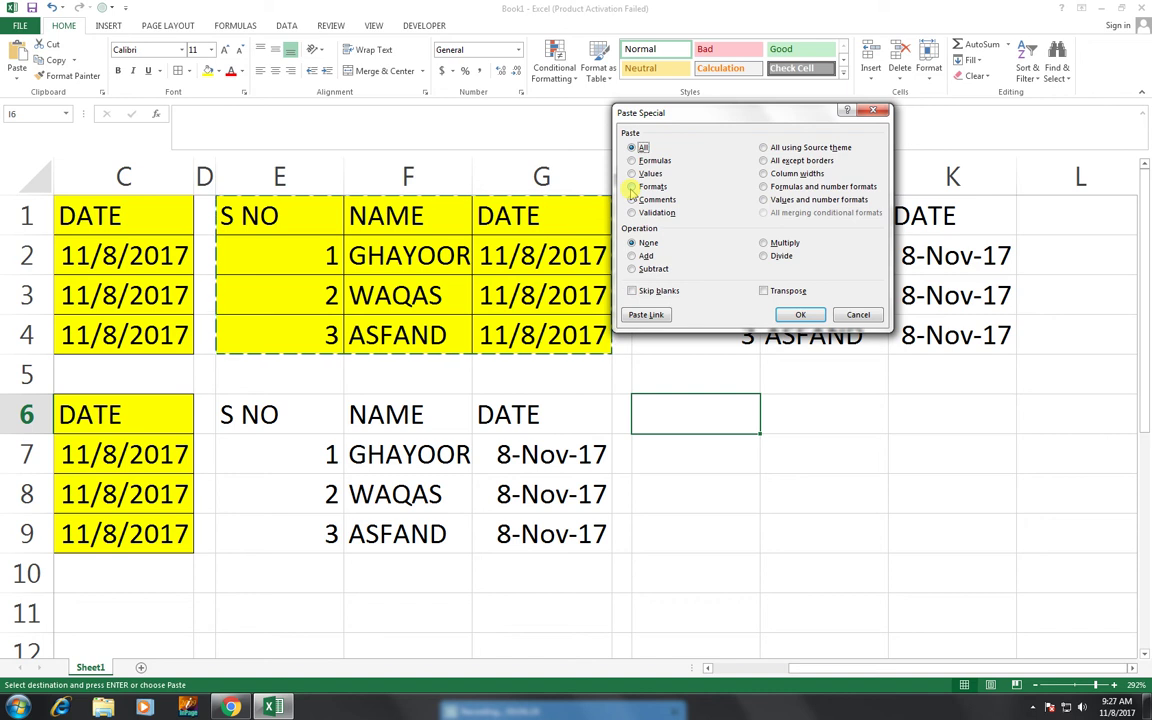
click(632, 187)
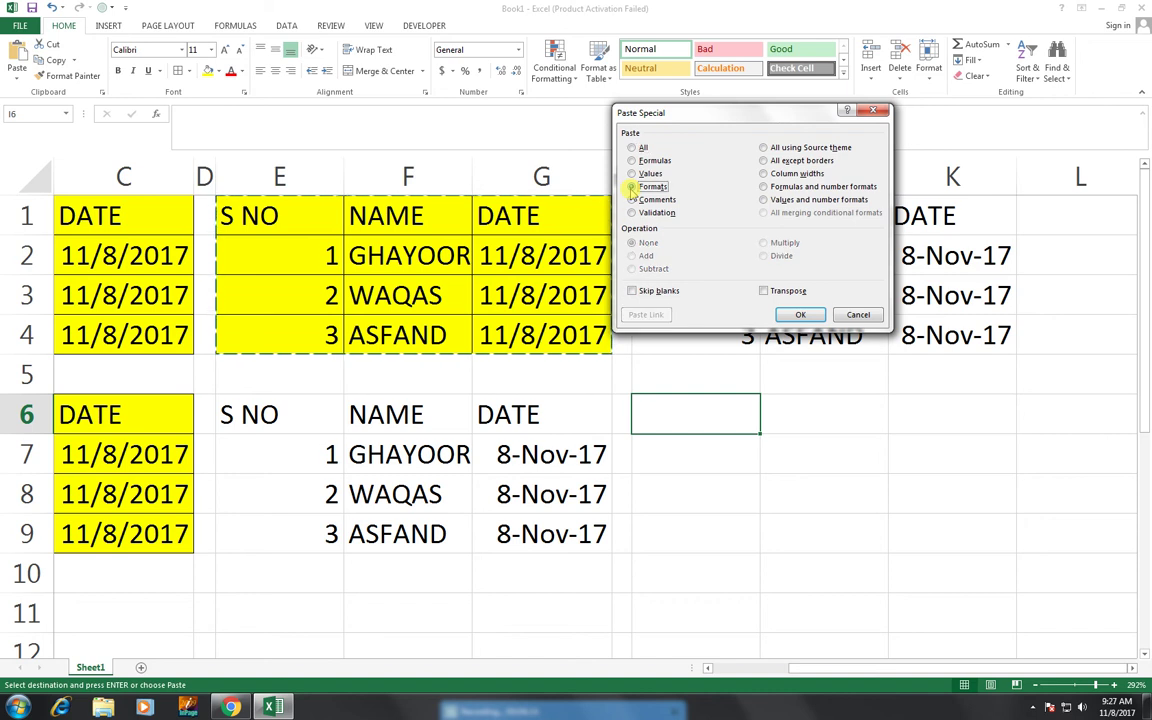
click(800, 314)
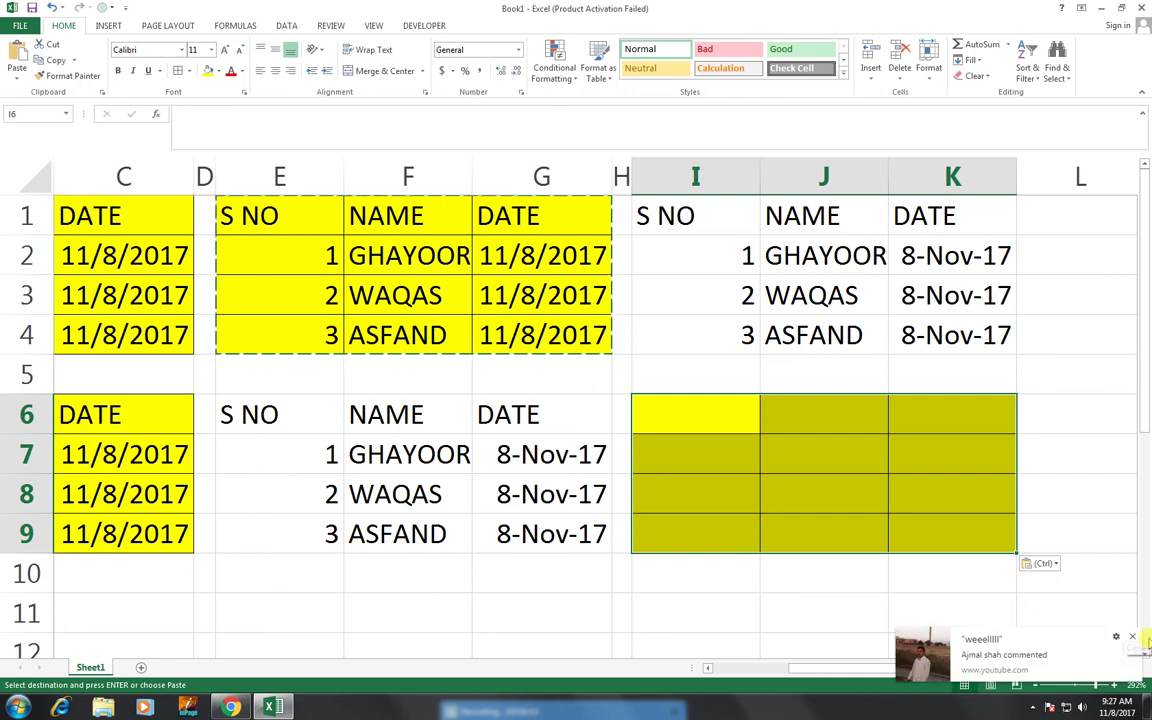
click(1133, 637)
scroll(977, 610, down, 1)
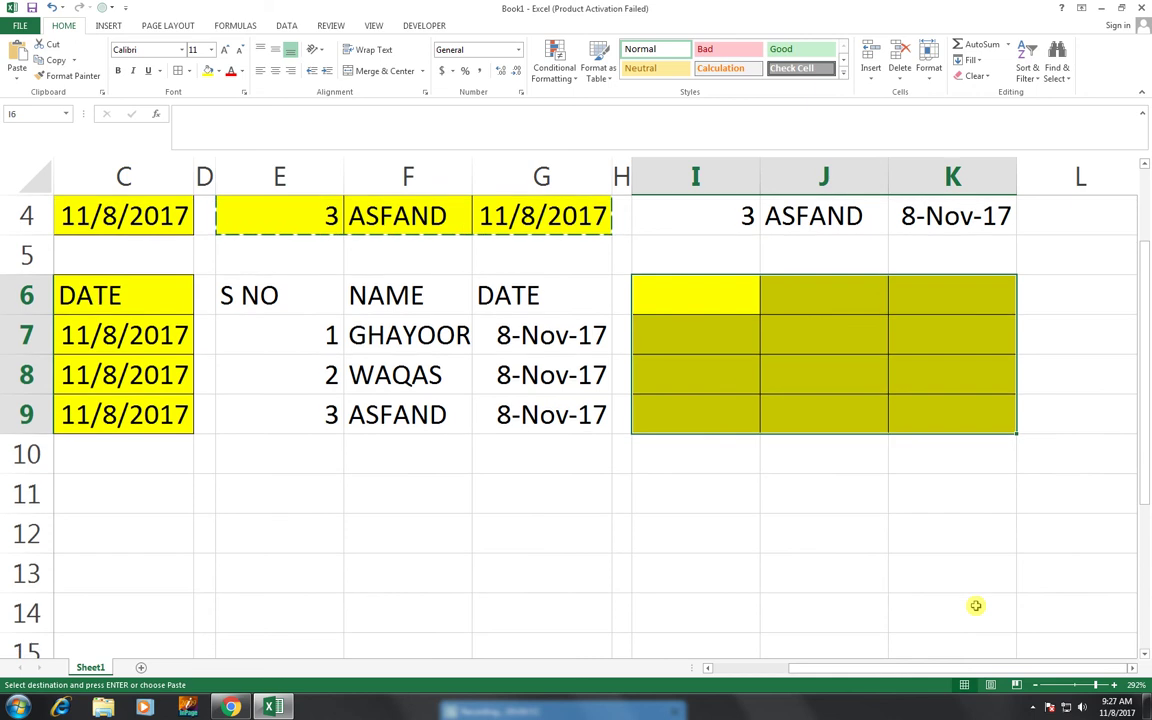
drag(977, 667, 856, 667)
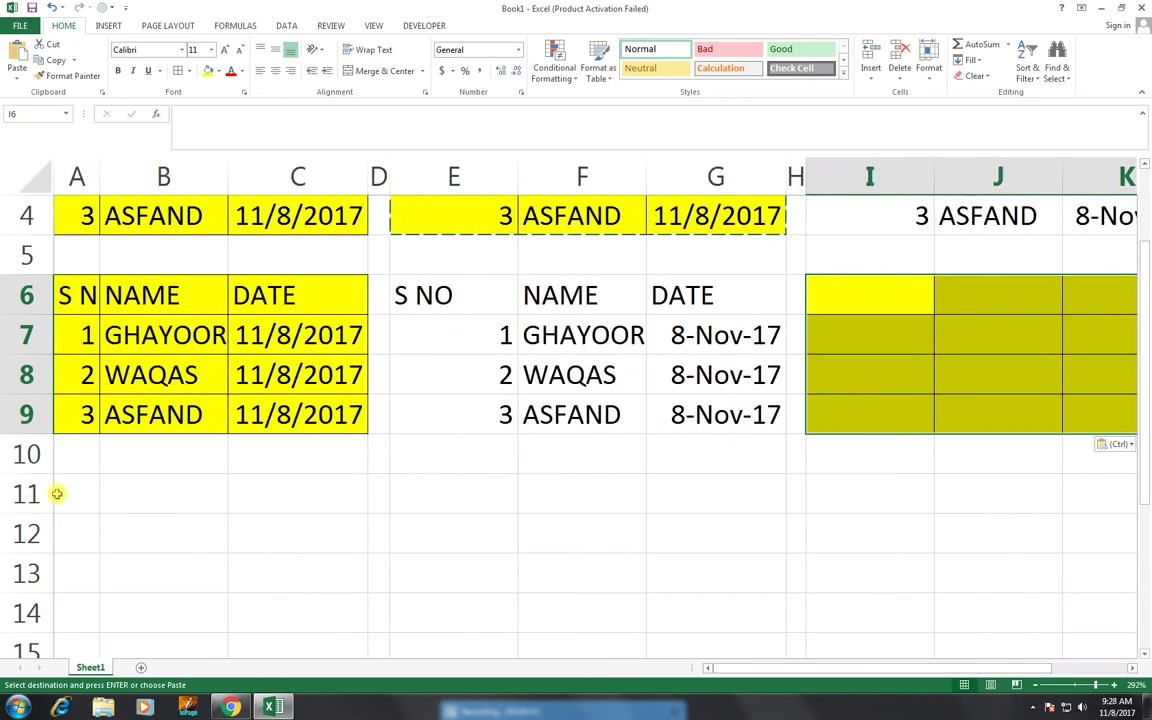
key(ctrl)
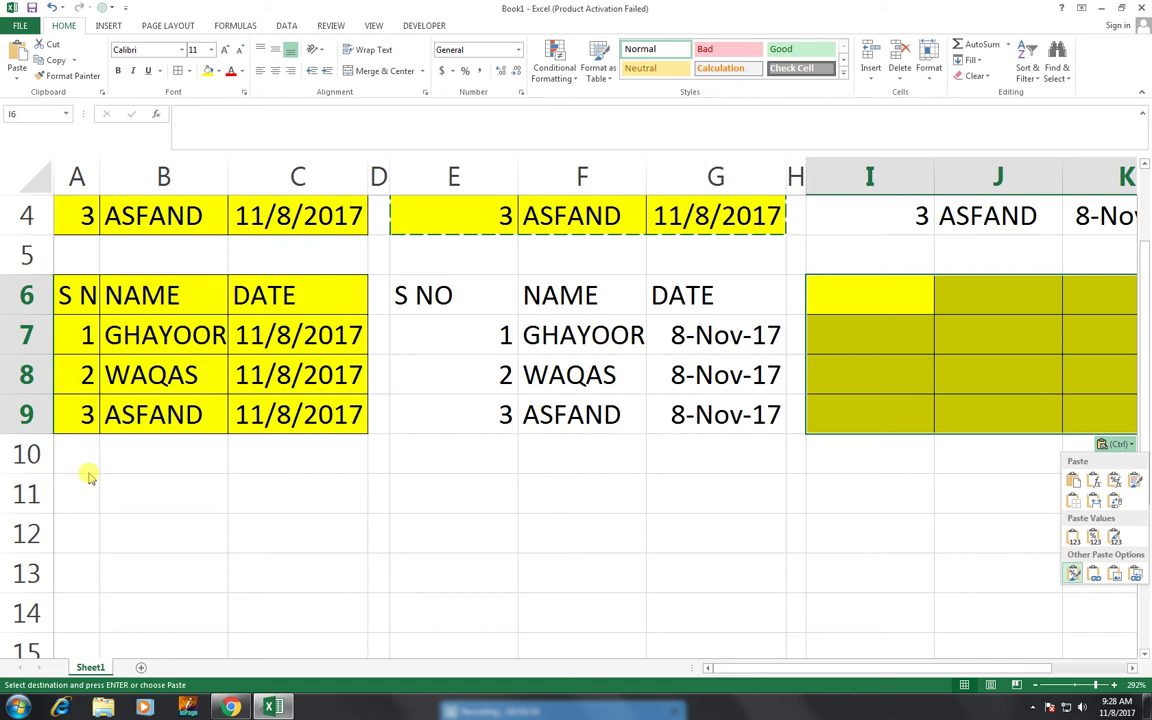
click(88, 490)
right_click(88, 490)
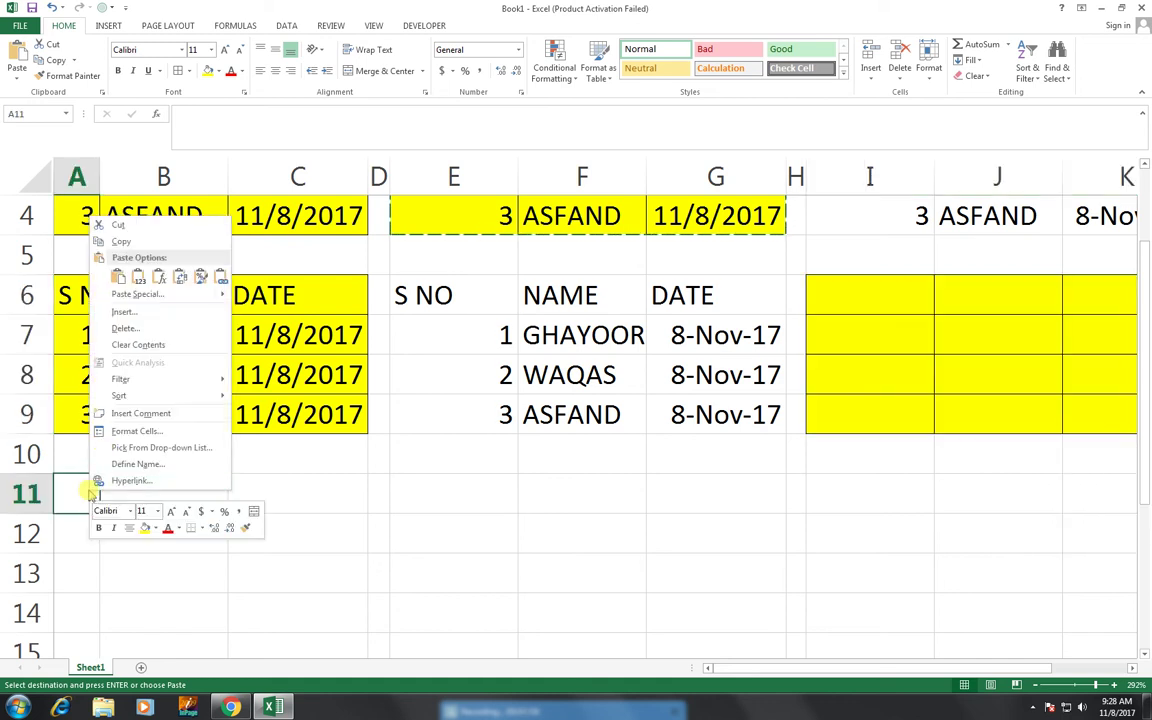
click(306, 474)
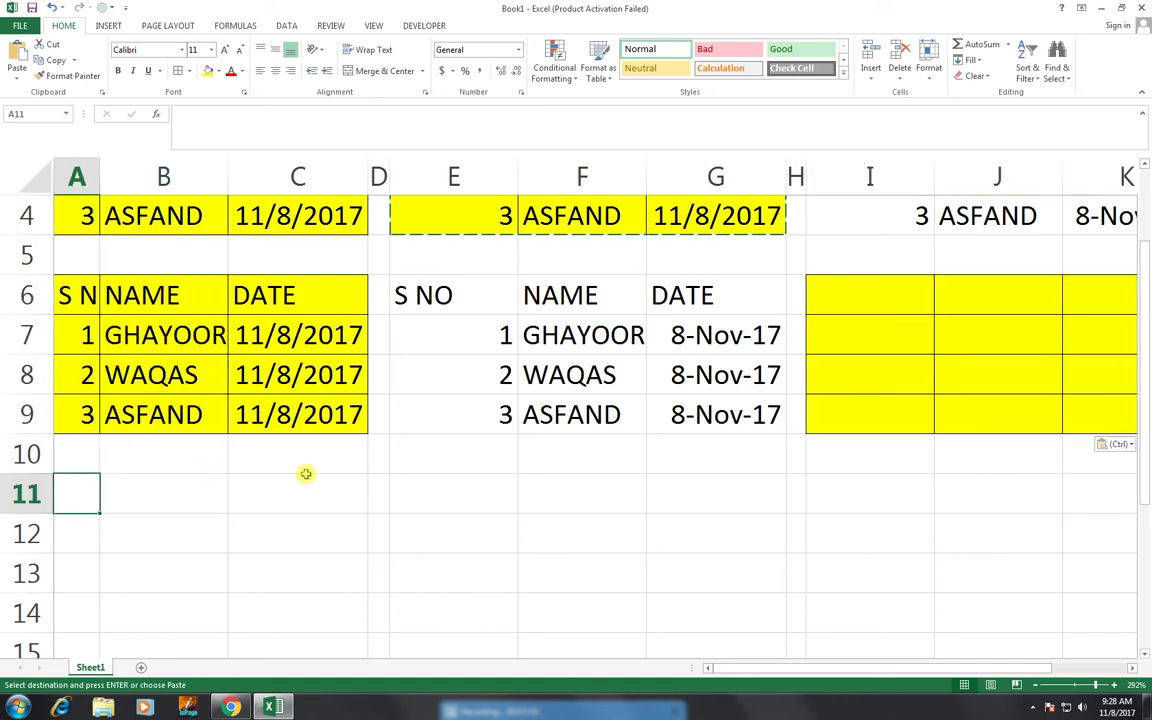
key(ctrl+alt+v)
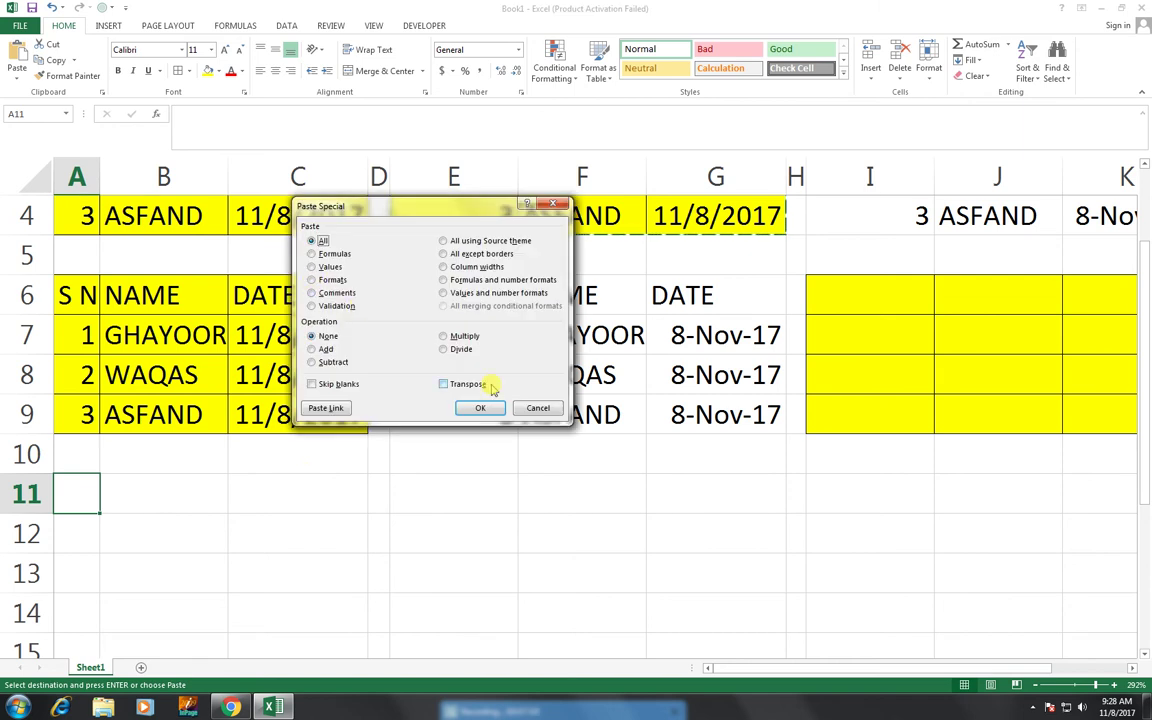
click(538, 408)
scroll(393, 393, up, 1)
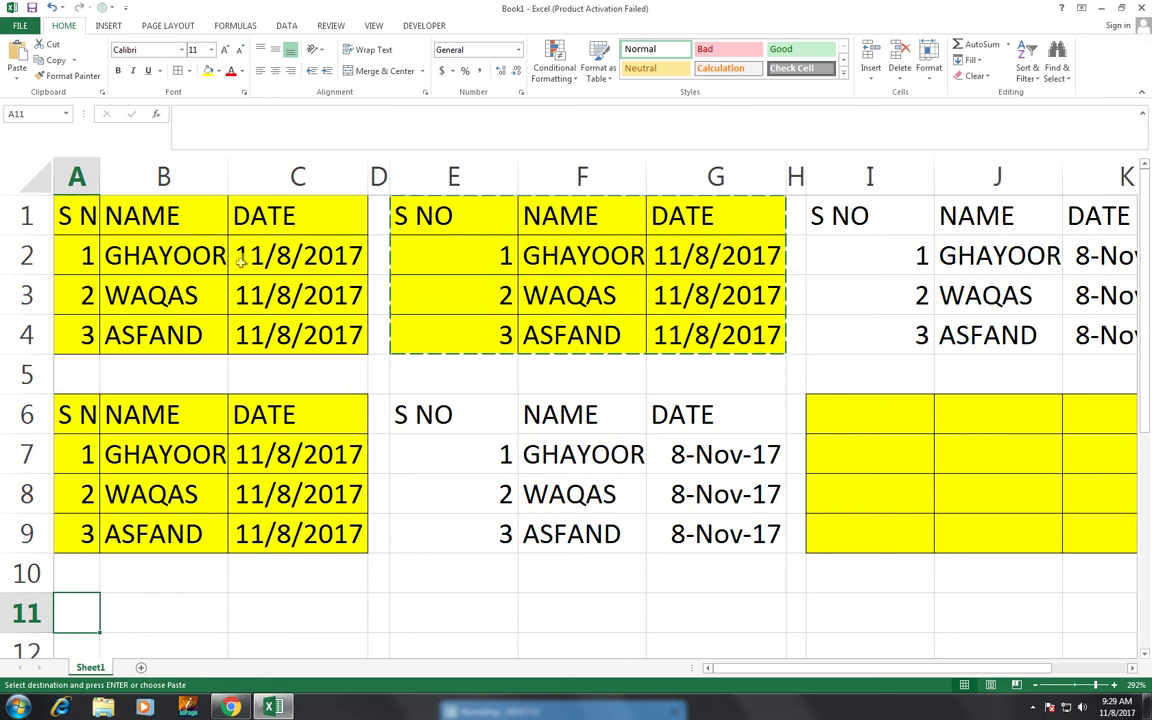
- Add a comment reading HR DEPART to cell B2
click(185, 252)
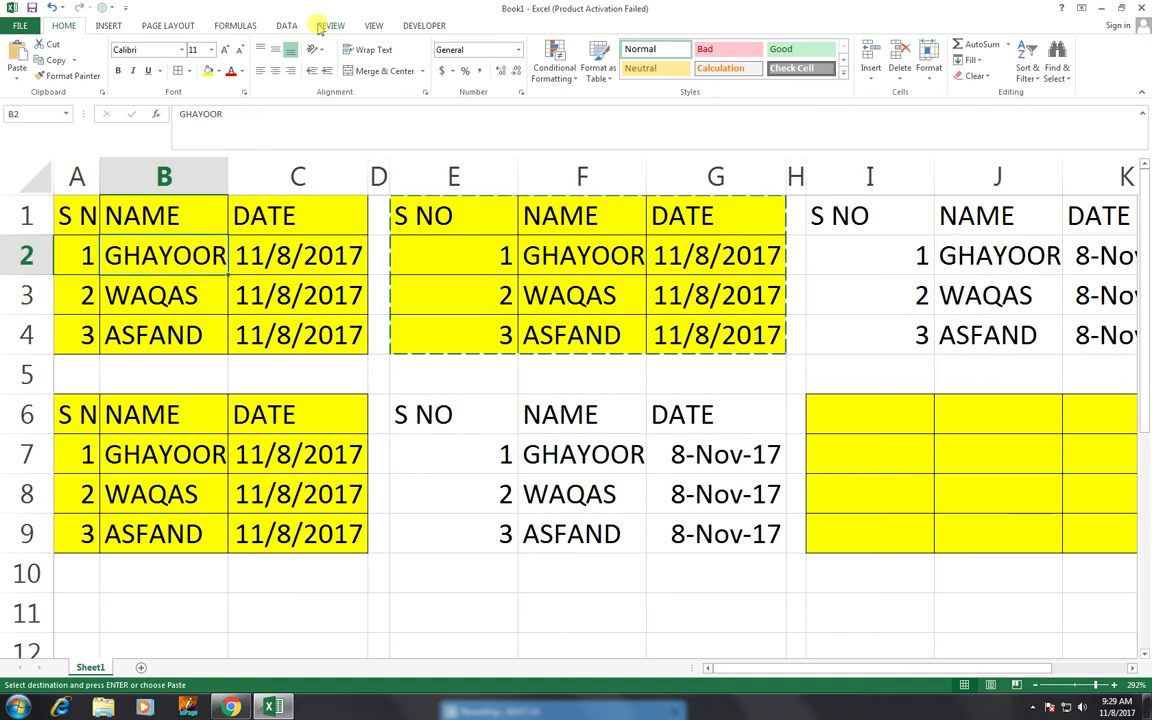
click(322, 25)
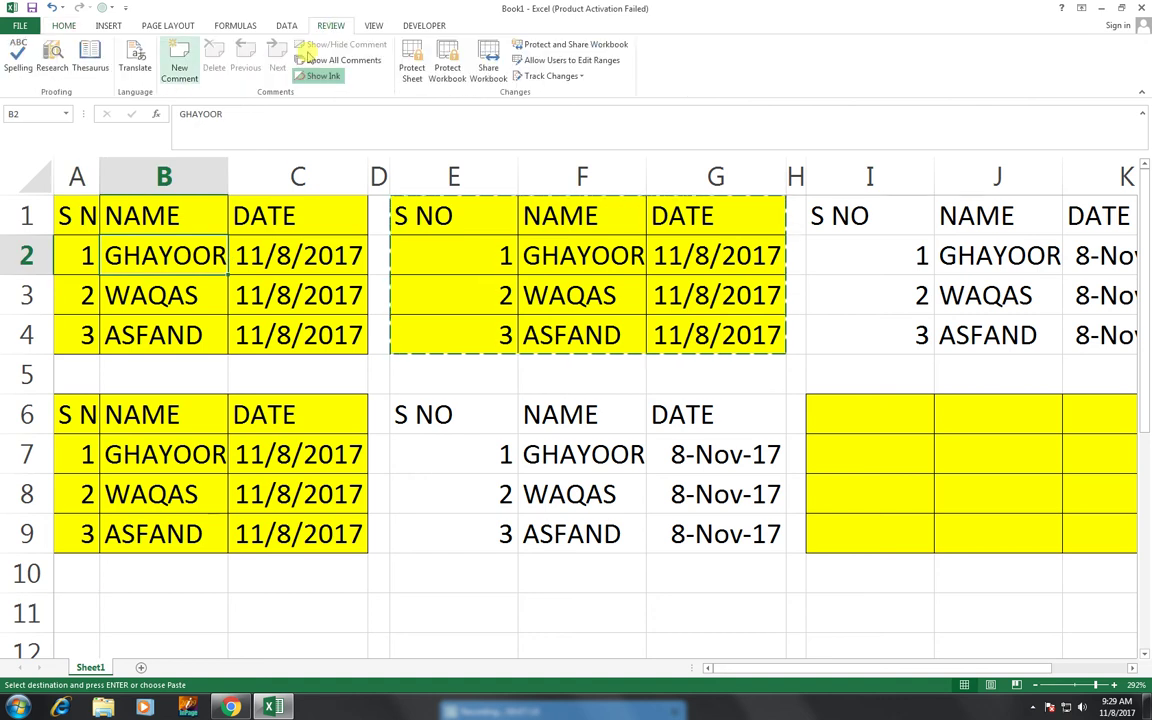
click(198, 70)
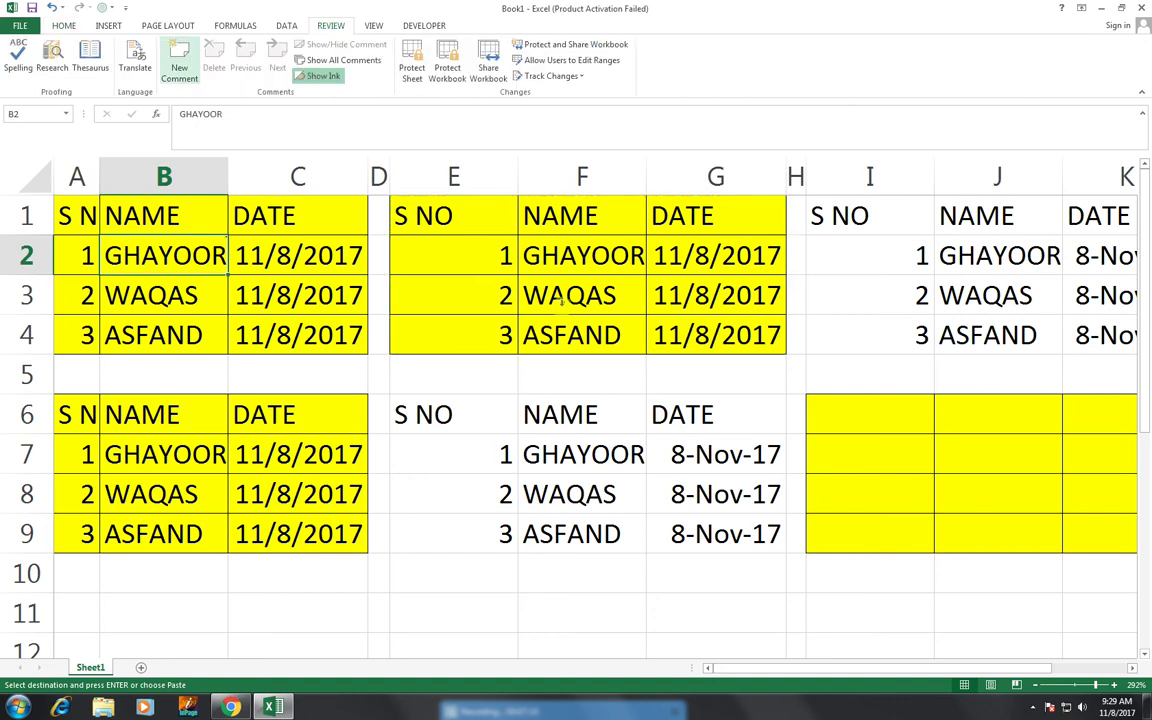
text(HR DEPART)
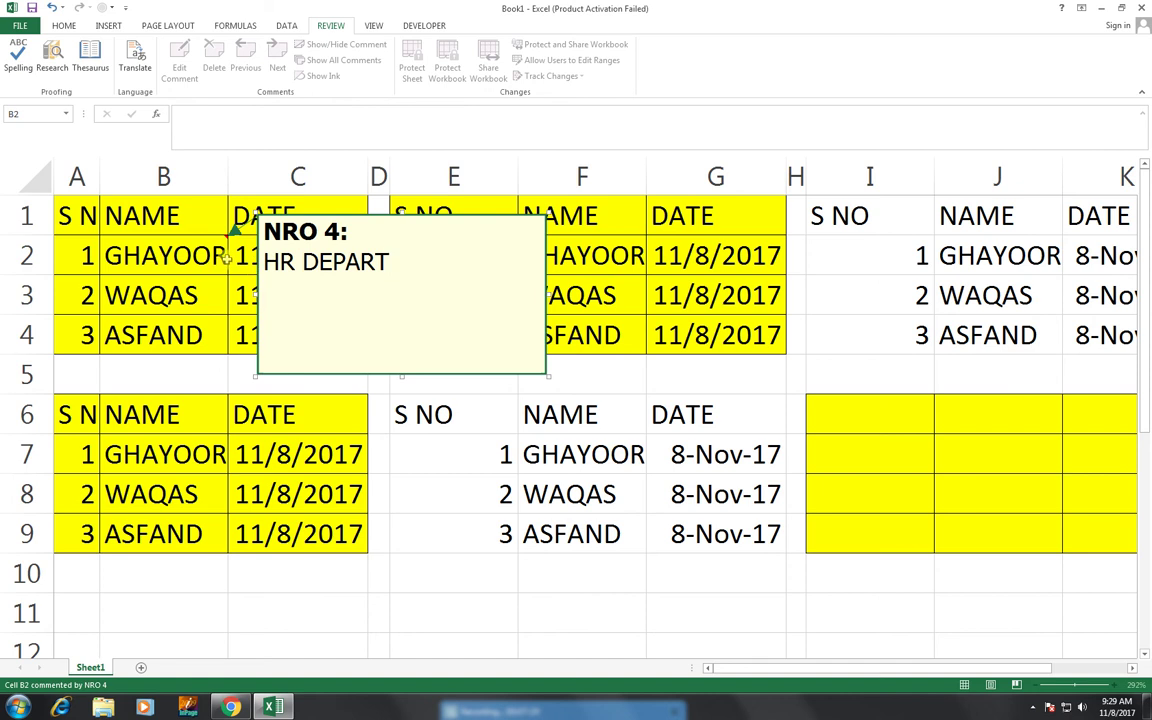
- Add a comment reading MSR DEPART to cell B4
click(203, 340)
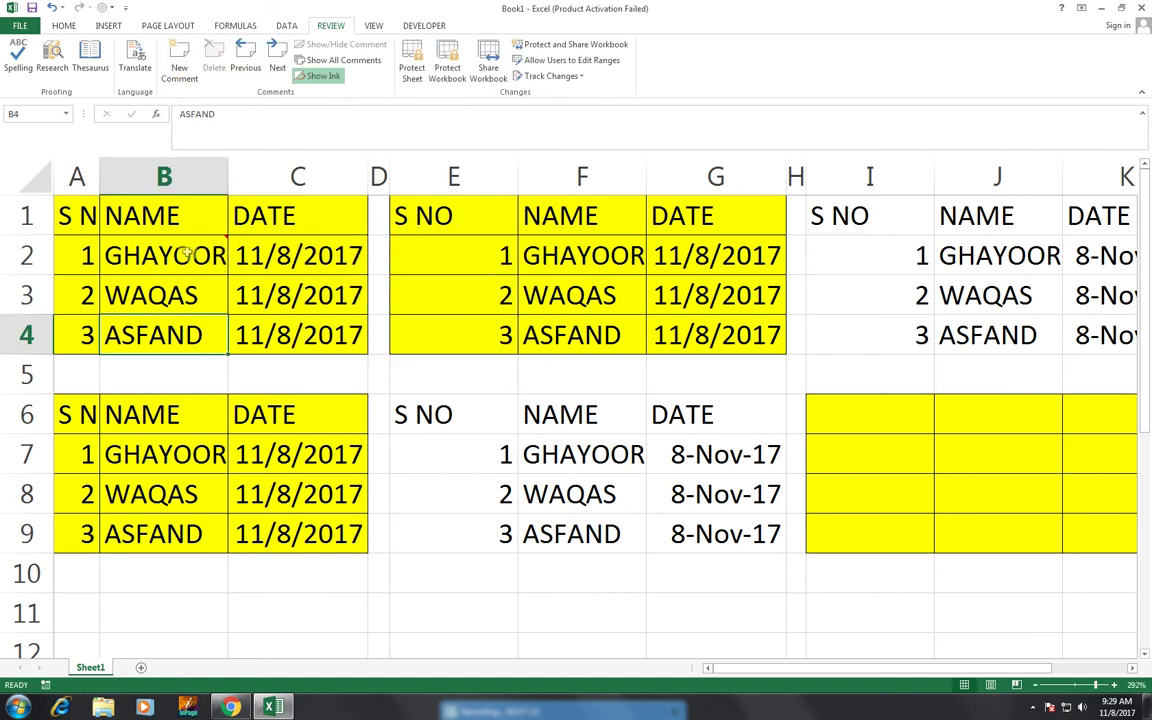
mouse_move(187, 255)
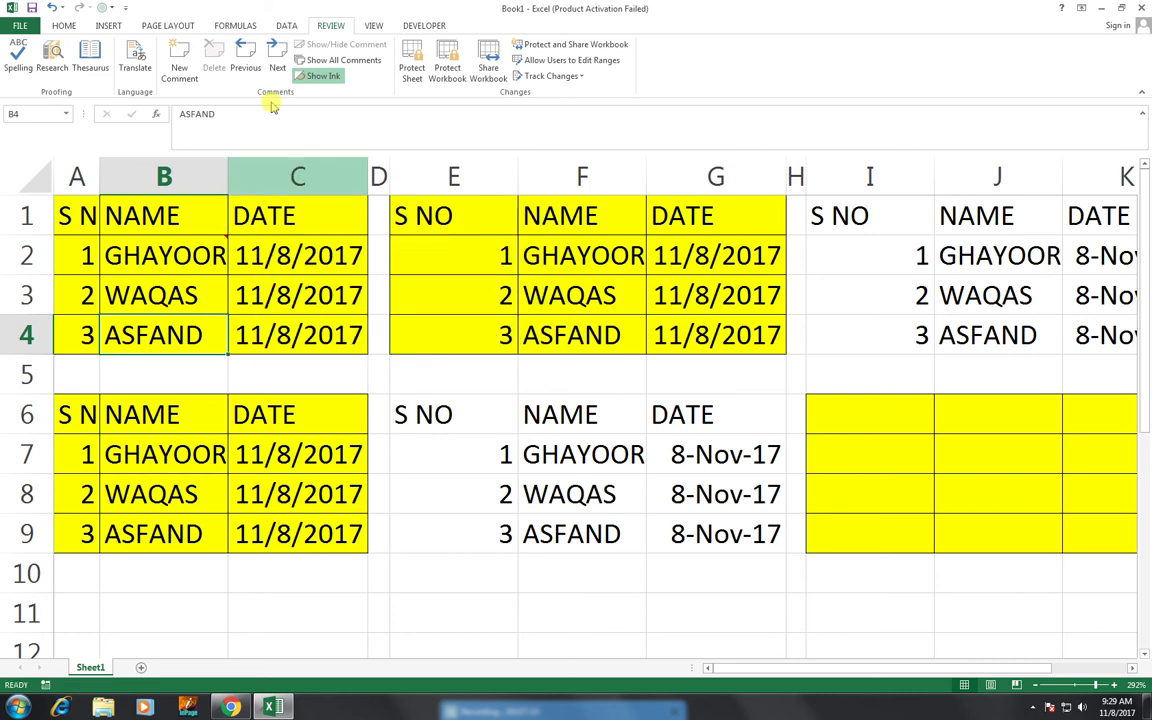
click(180, 72)
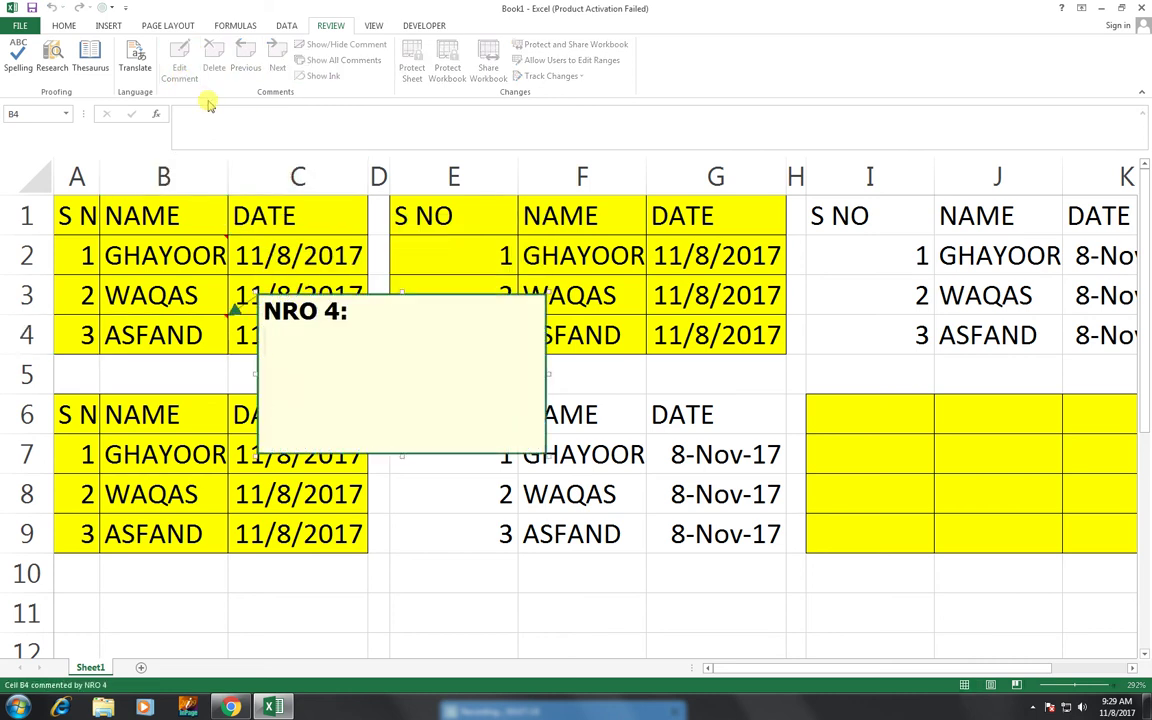
text(MA)
key(BackSpace)
text(S)
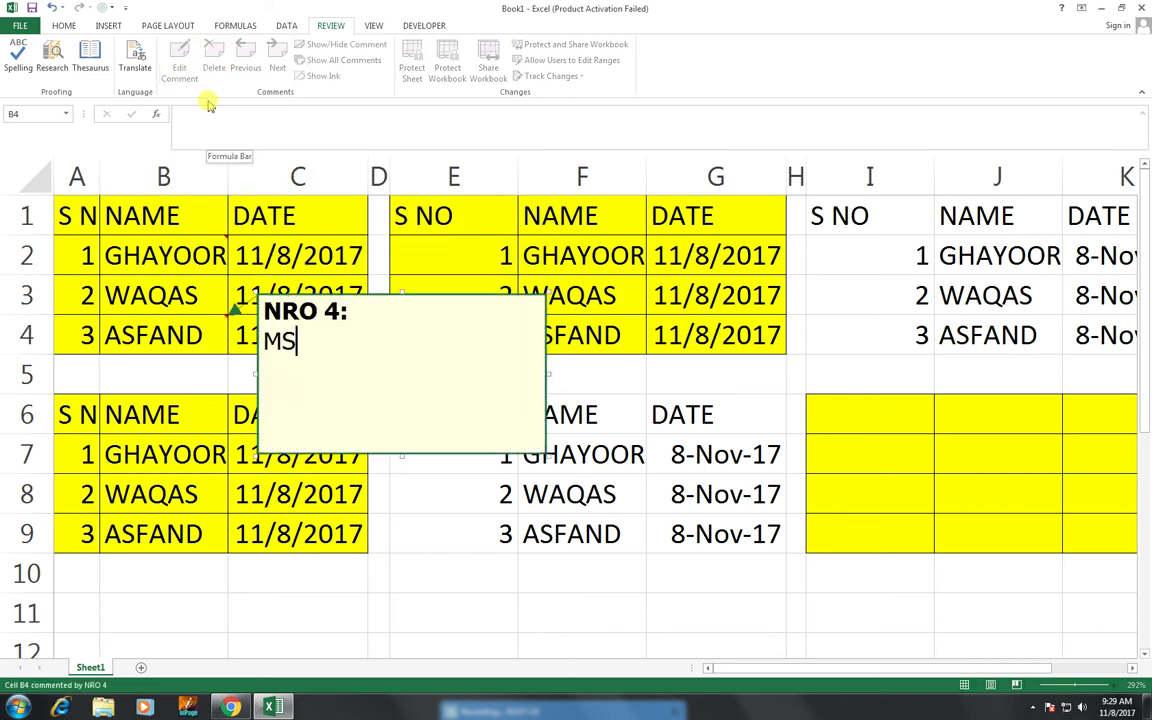
text(R DE)
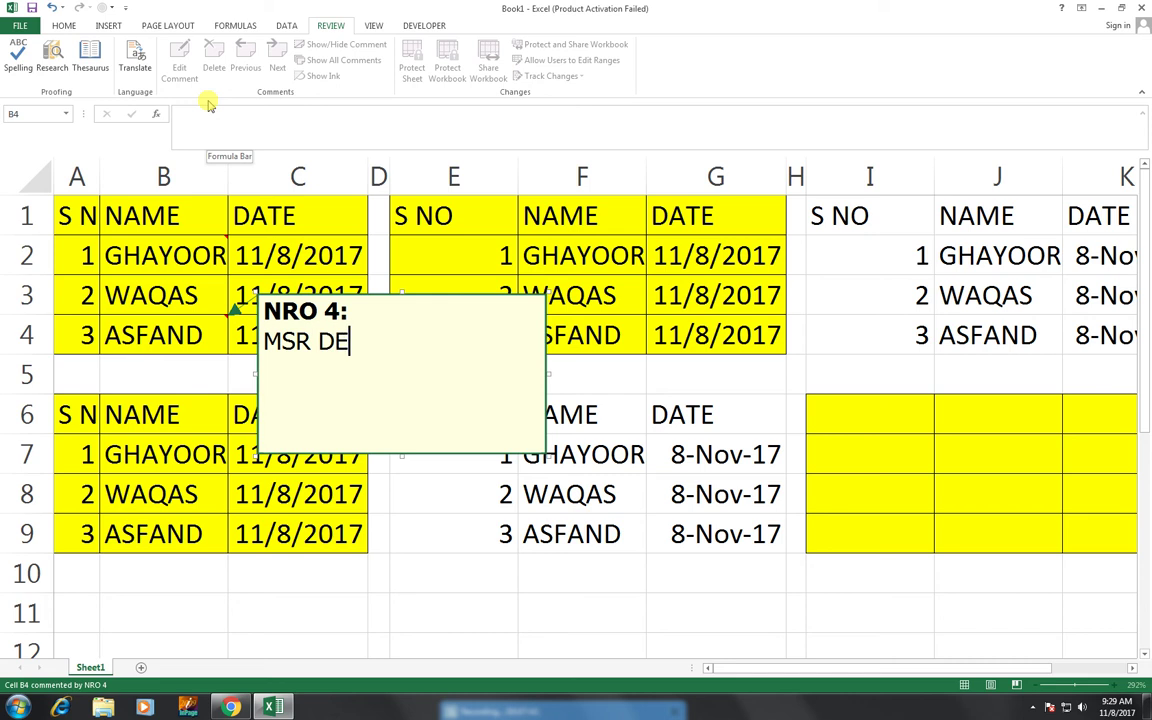
text(PART)
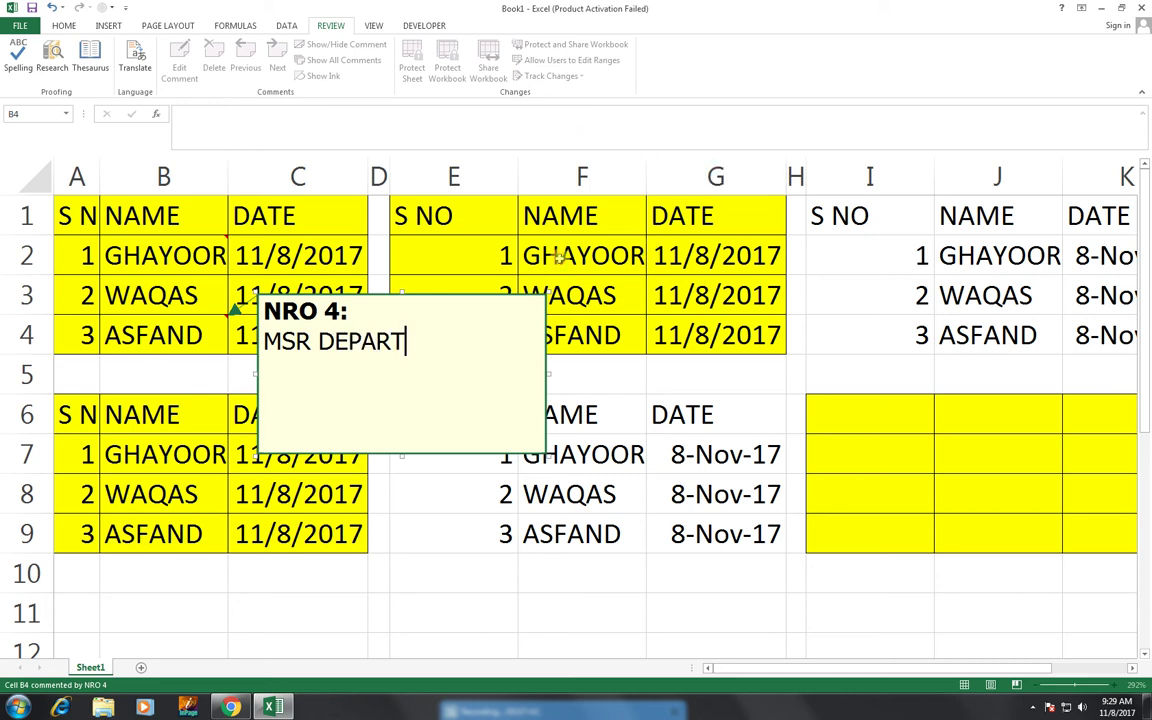
click(550, 272)
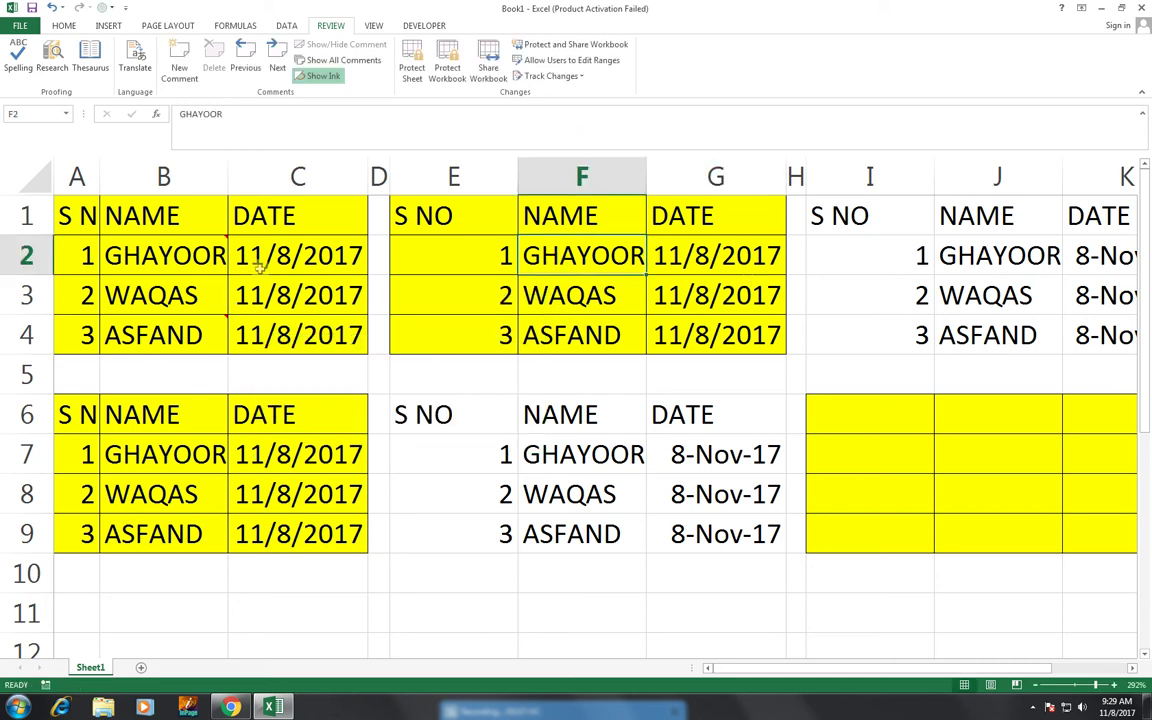
- Check B4's comment, then select the original table A1:C4
mouse_move(157, 253)
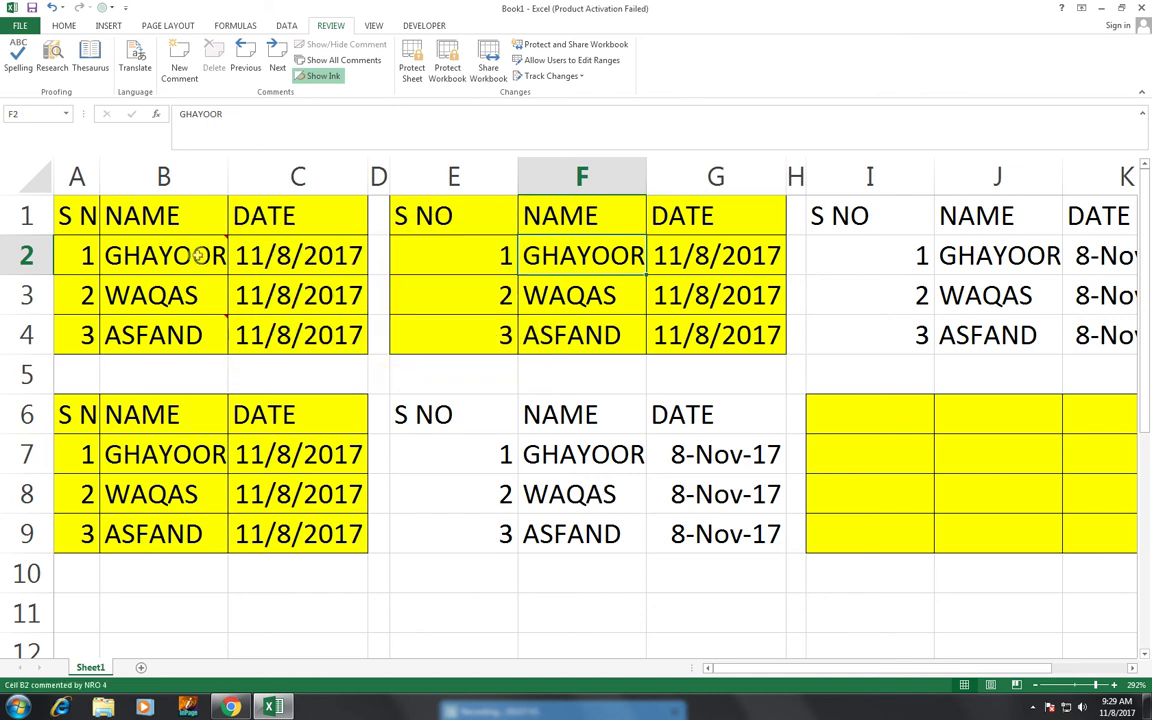
mouse_move(199, 256)
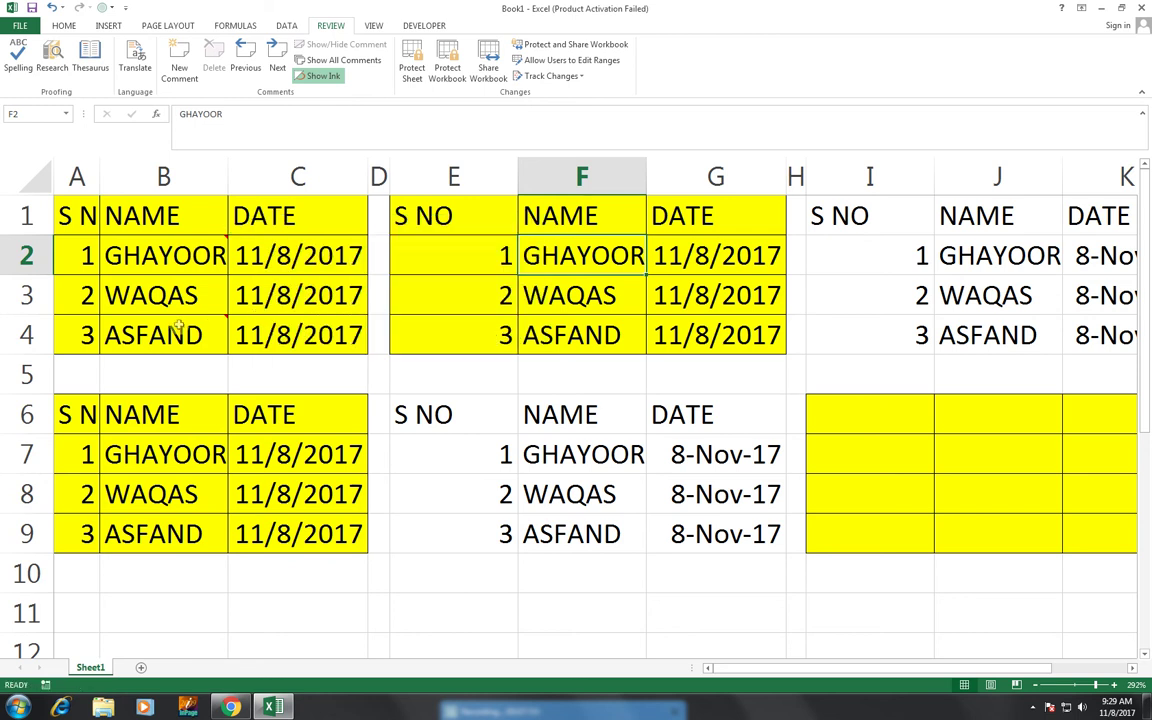
click(150, 335)
drag(70, 218, 303, 328)
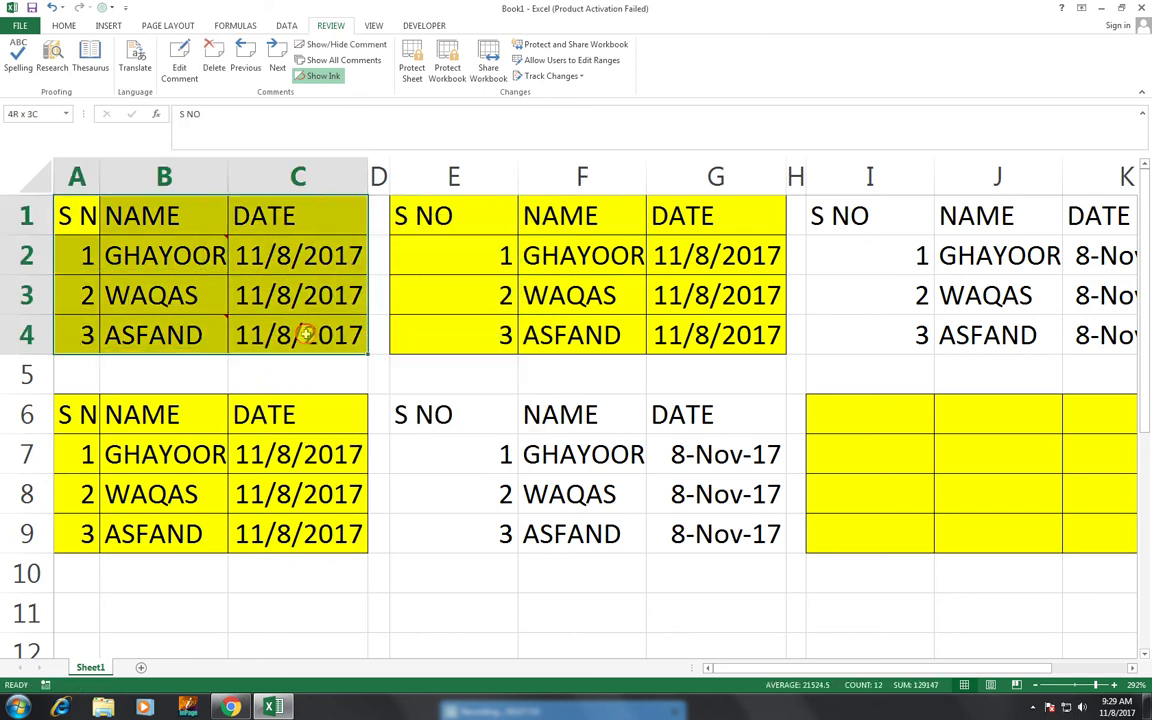
- Copy A1:C4 and paste only its comments at A11, landing on B12 and B14
key(ctrl+c)
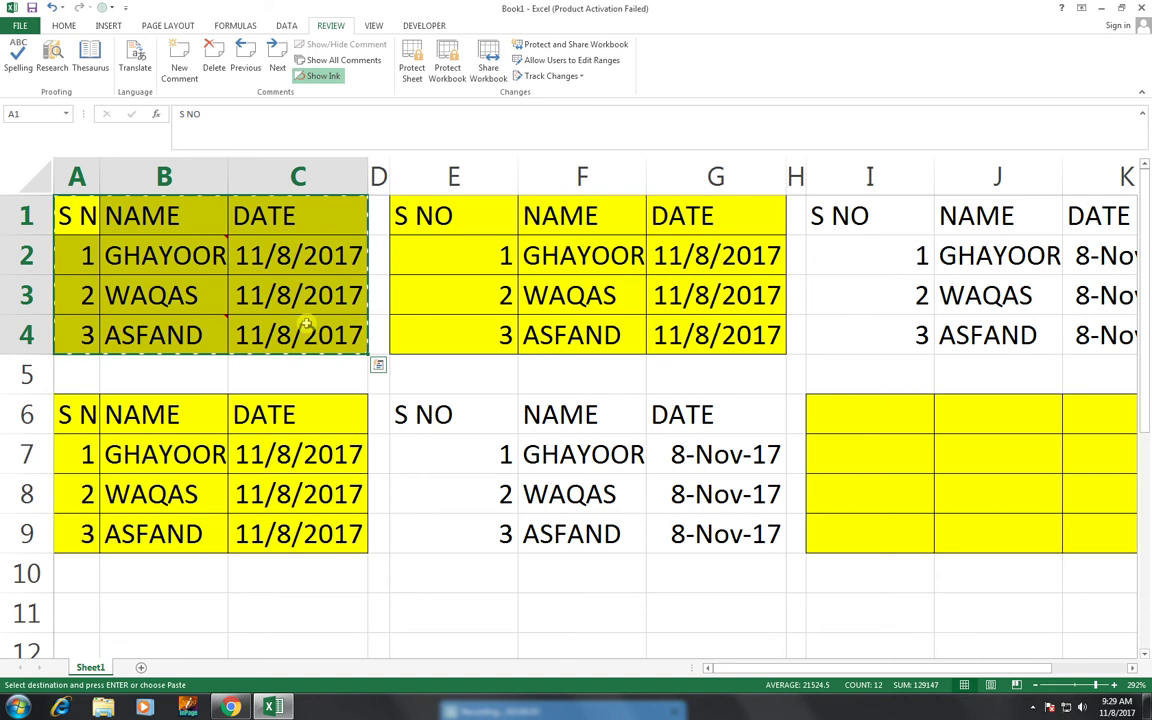
scroll(303, 350, down, 2)
scroll(109, 287, down, 1)
scroll(109, 287, up, 1)
scroll(177, 316, up, 1)
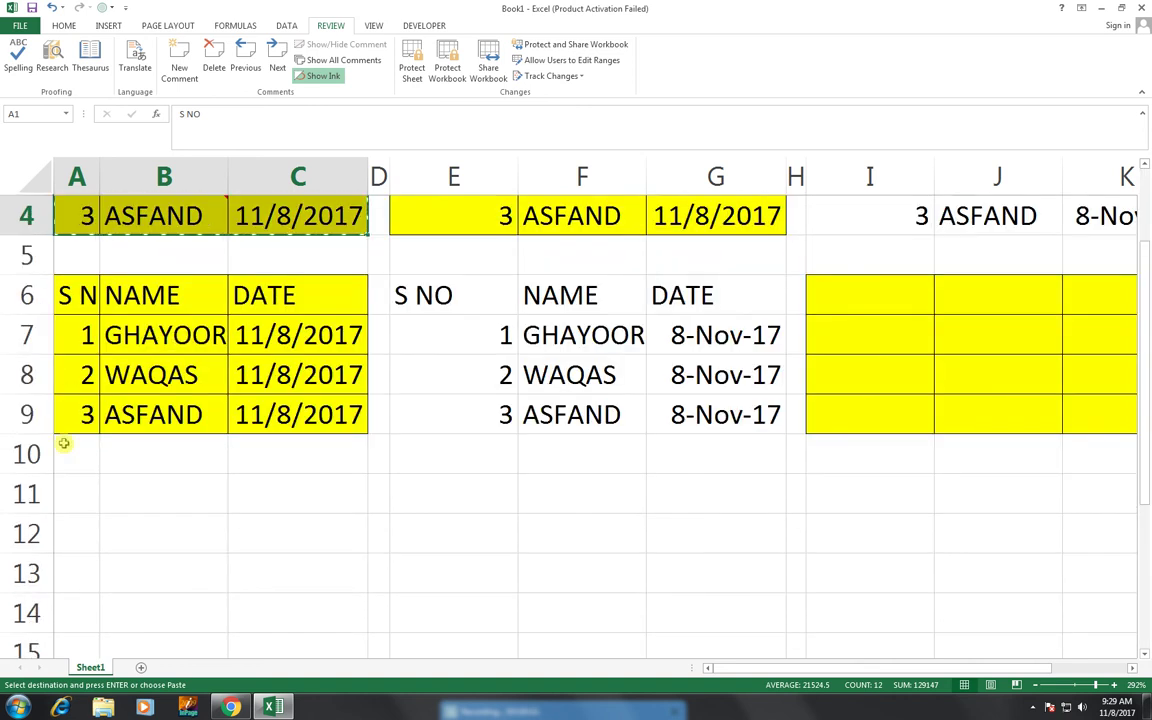
click(76, 479)
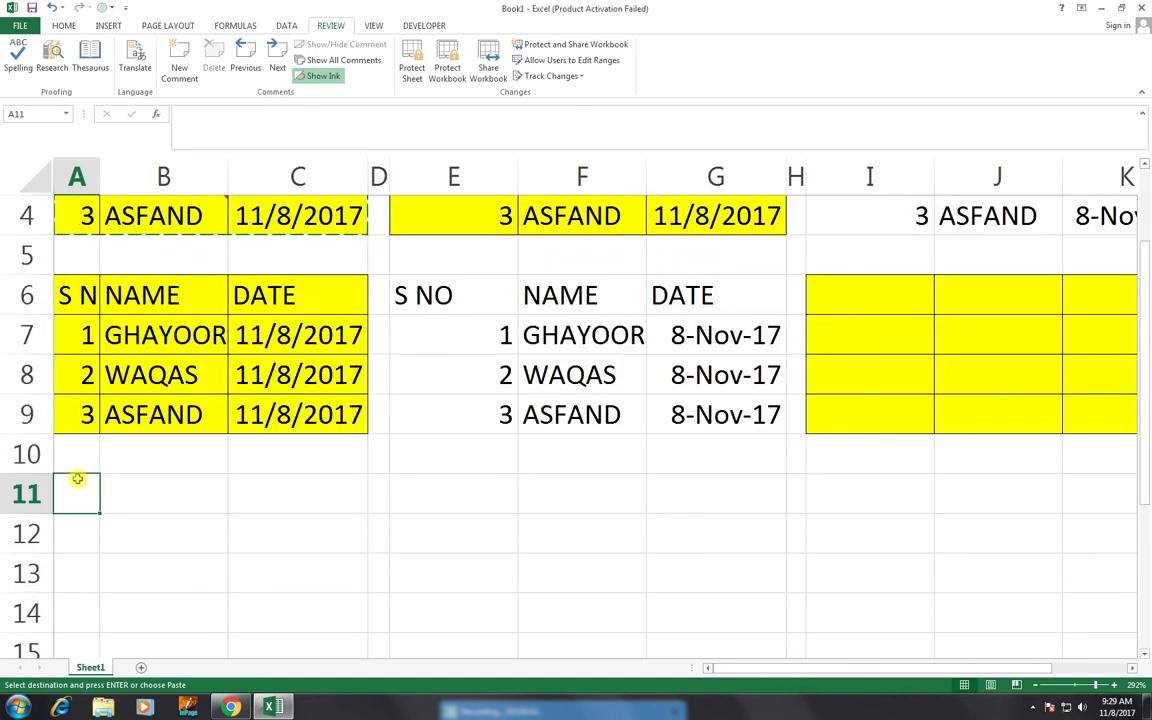
key(ctrl+alt+v)
click(330, 293)
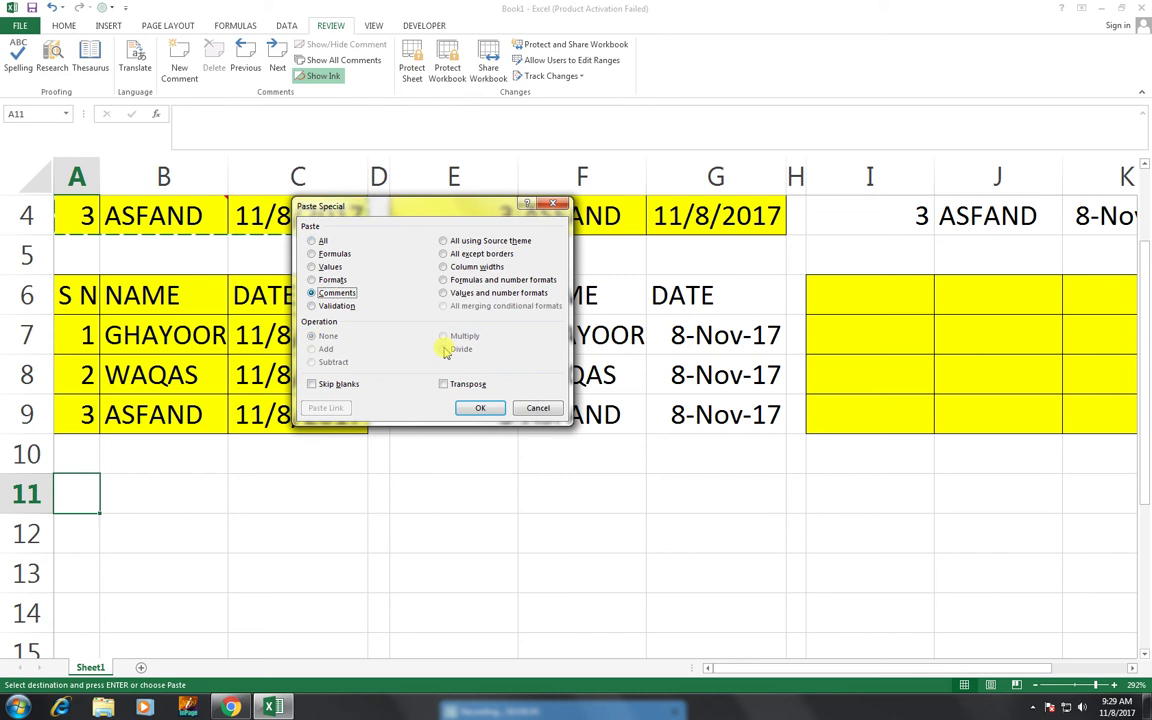
click(466, 408)
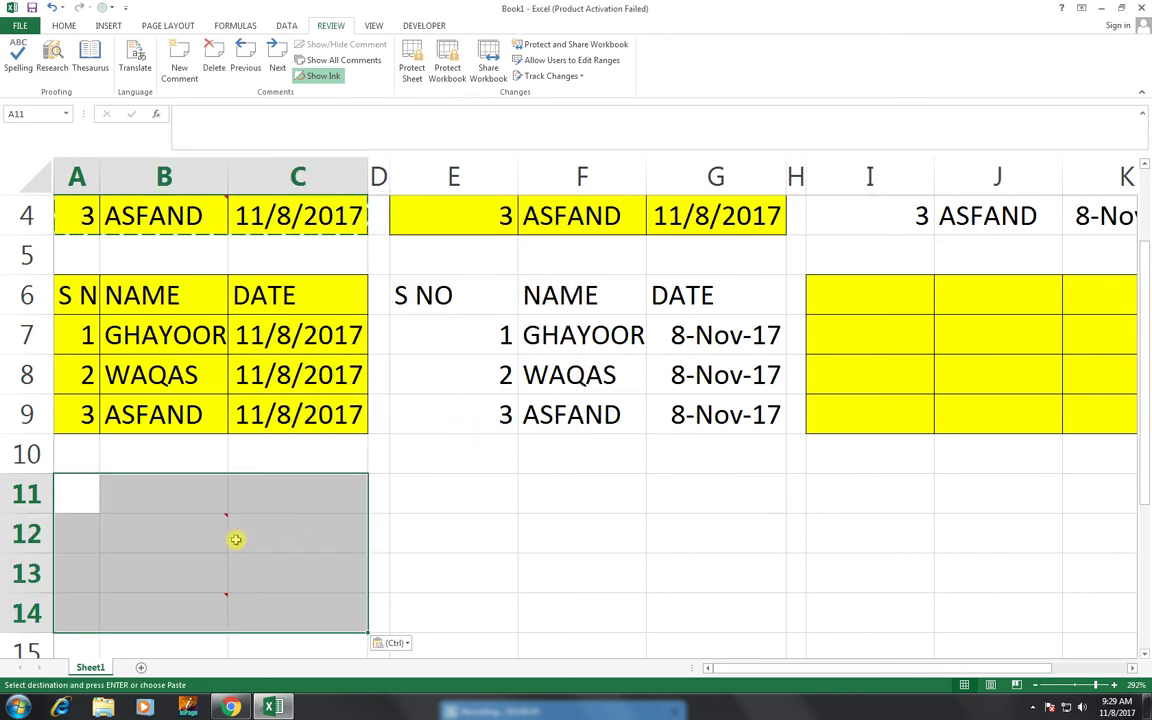
mouse_move(220, 515)
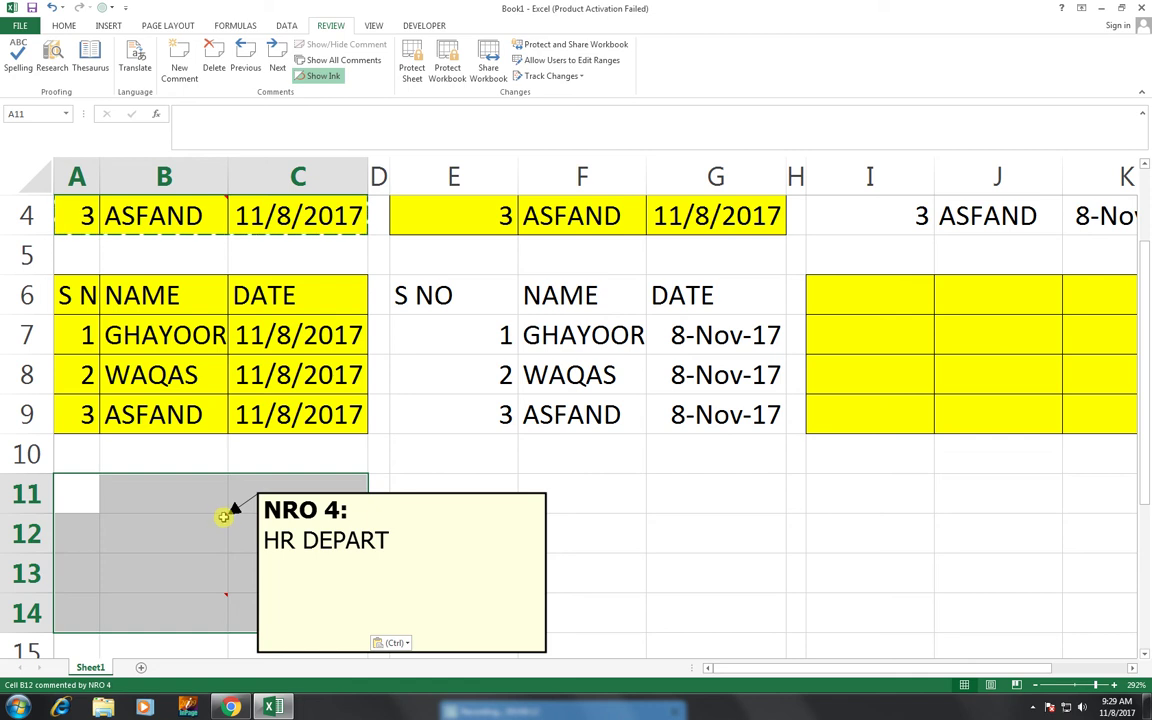
mouse_move(220, 597)
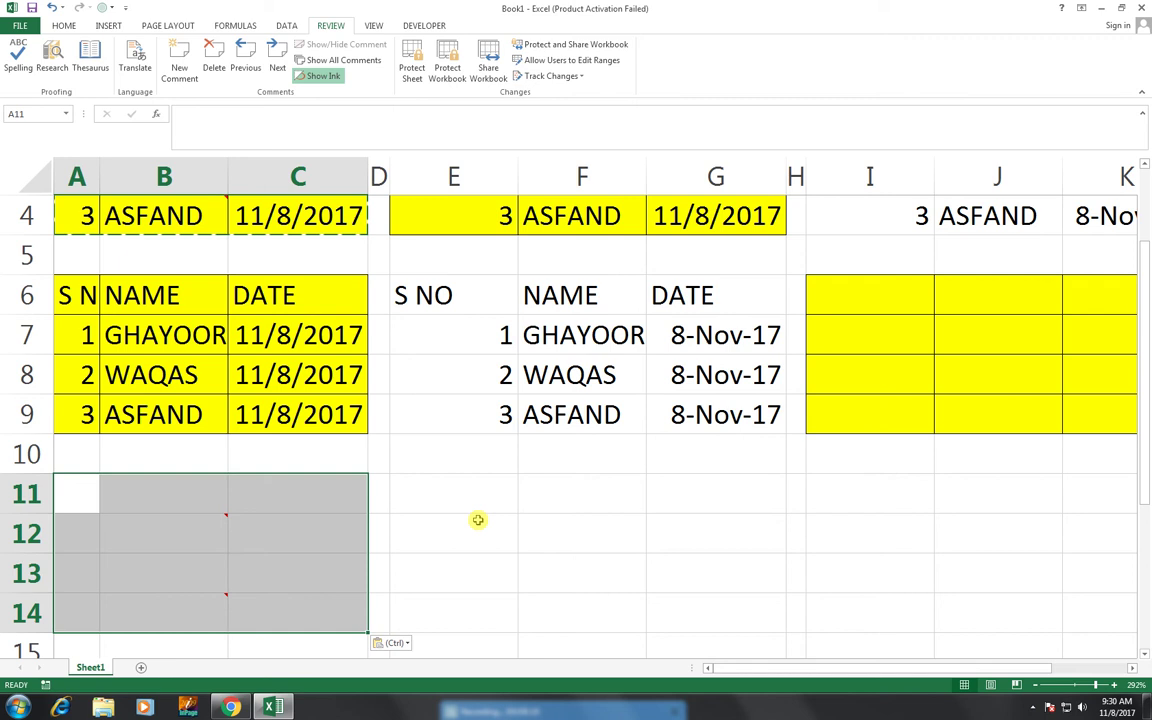
- Inspect the comment pasted into B12, then open Paste Special for cell E11
click(475, 525)
click(210, 528)
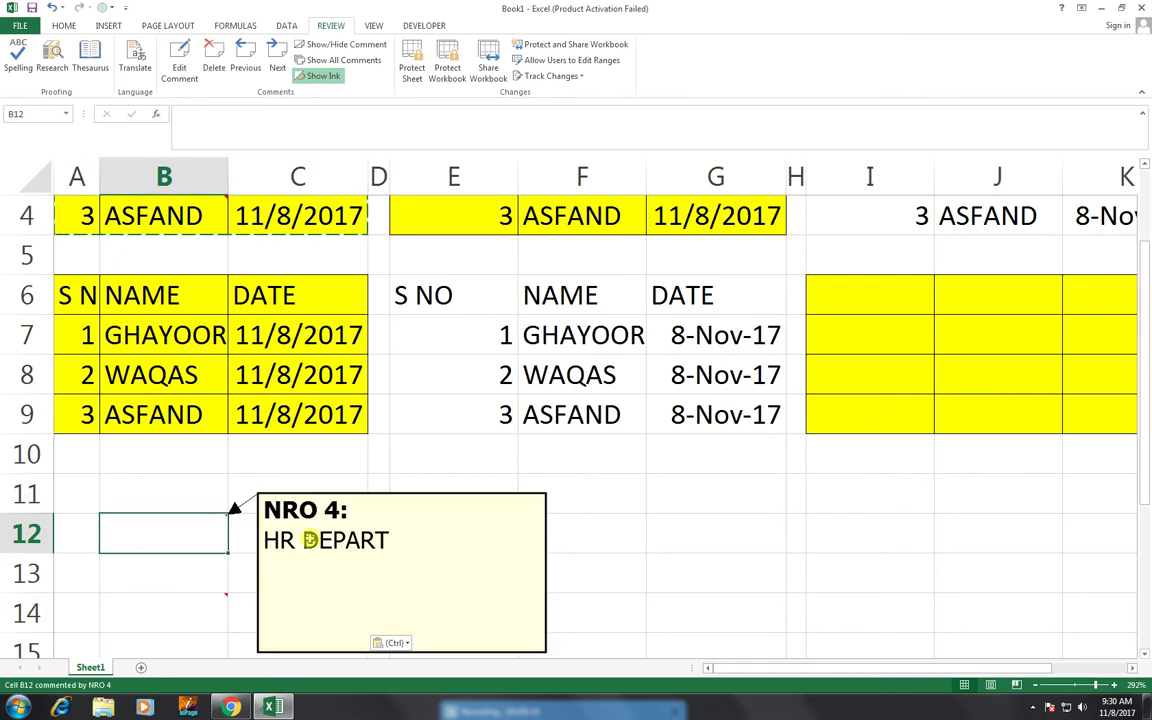
mouse_move(210, 604)
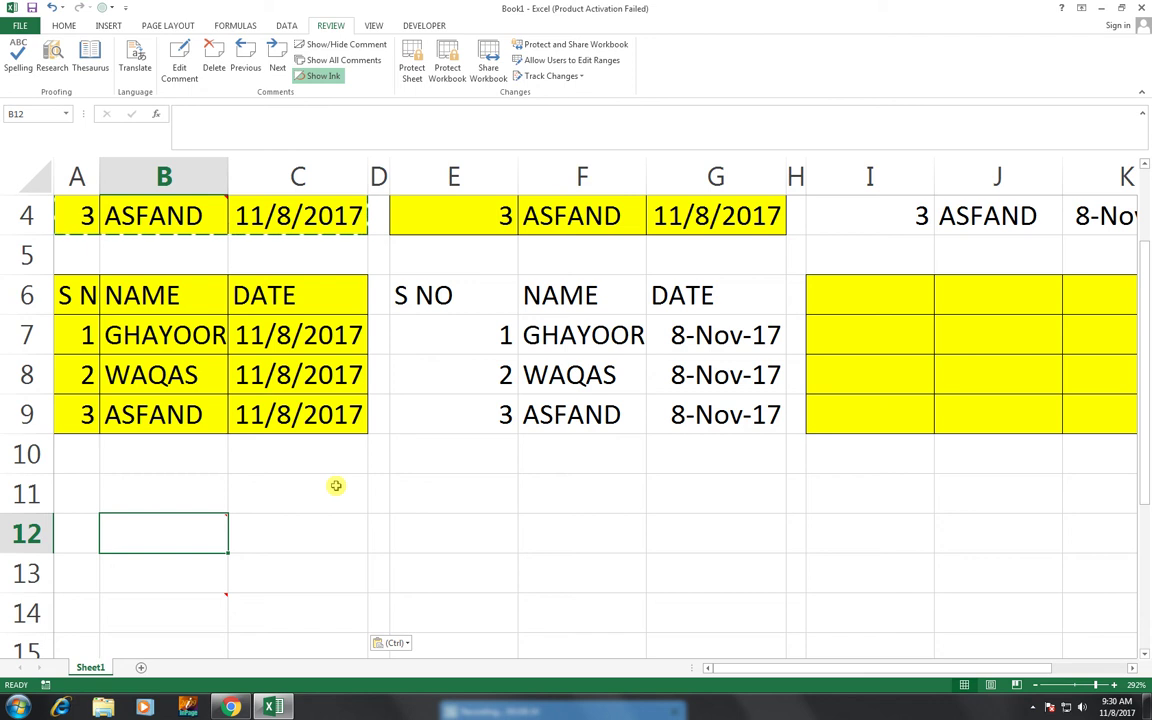
click(486, 500)
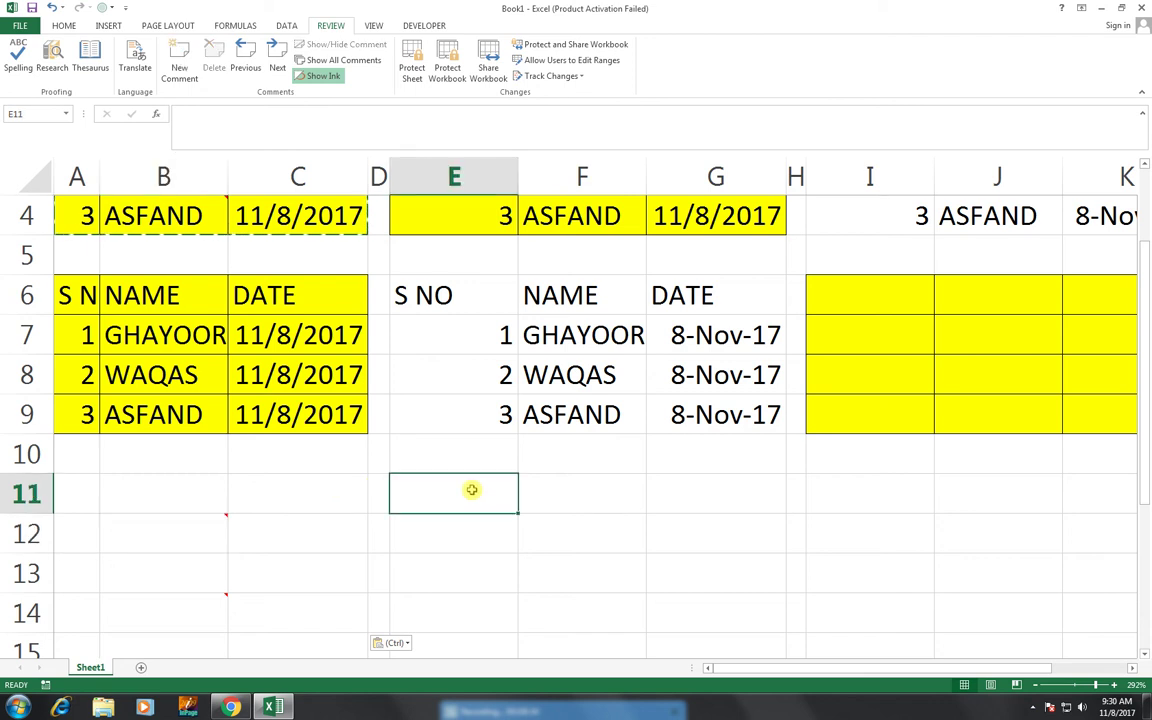
right_click(450, 503)
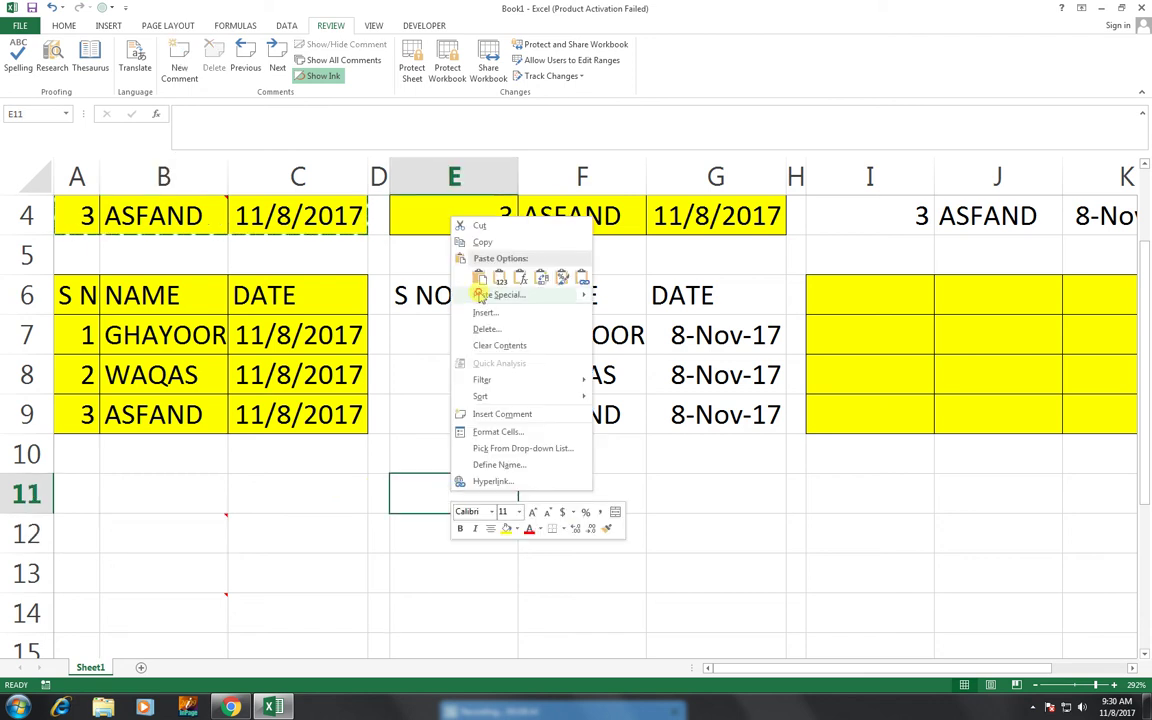
click(481, 295)
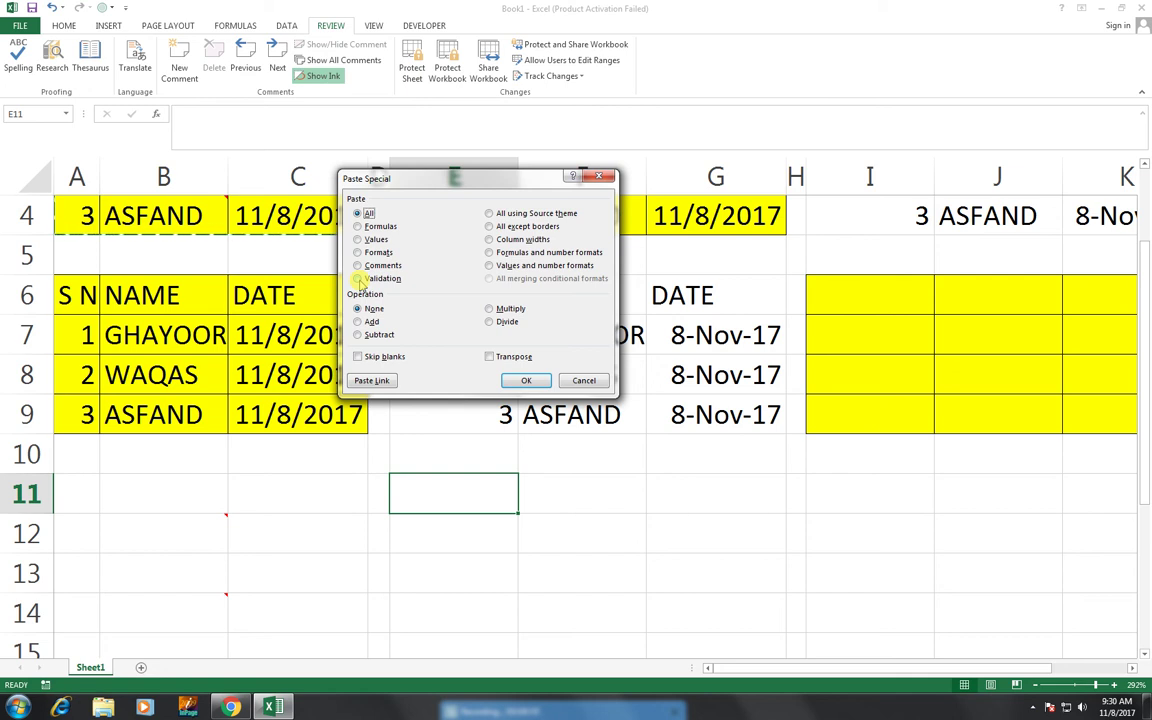
- Recopy A1:C4 and paste it at E11 using Paste Special All except borders
click(584, 381)
scroll(296, 268, up, 1)
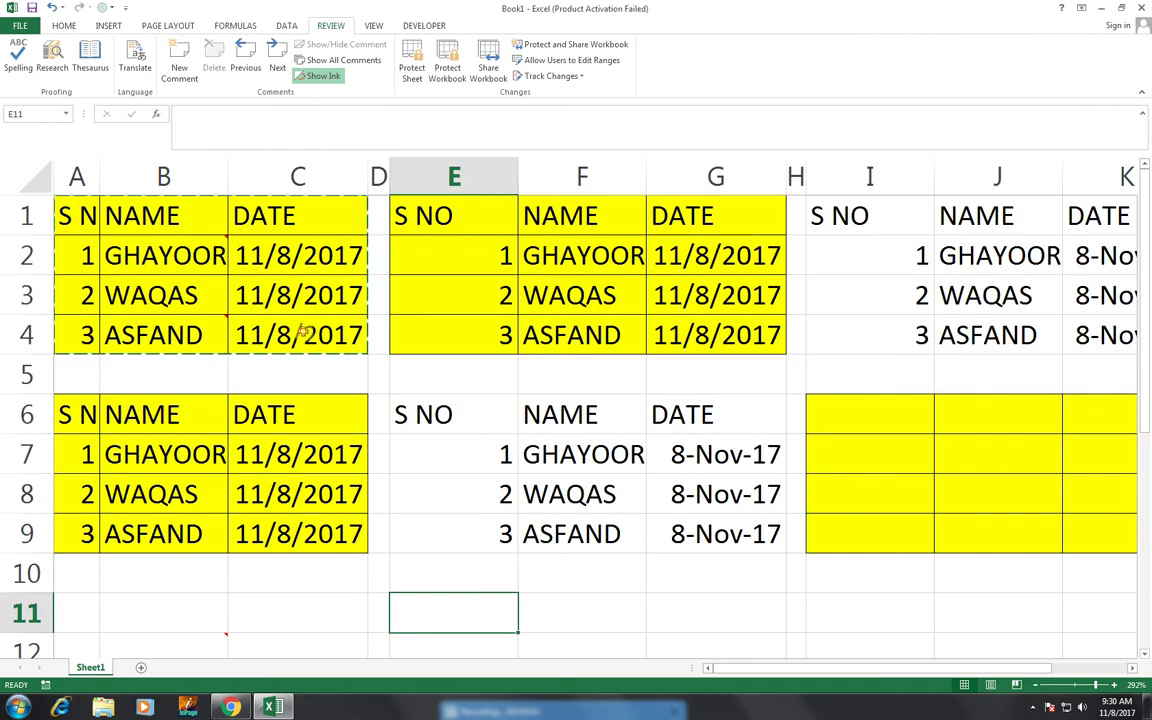
drag(301, 332, 70, 214)
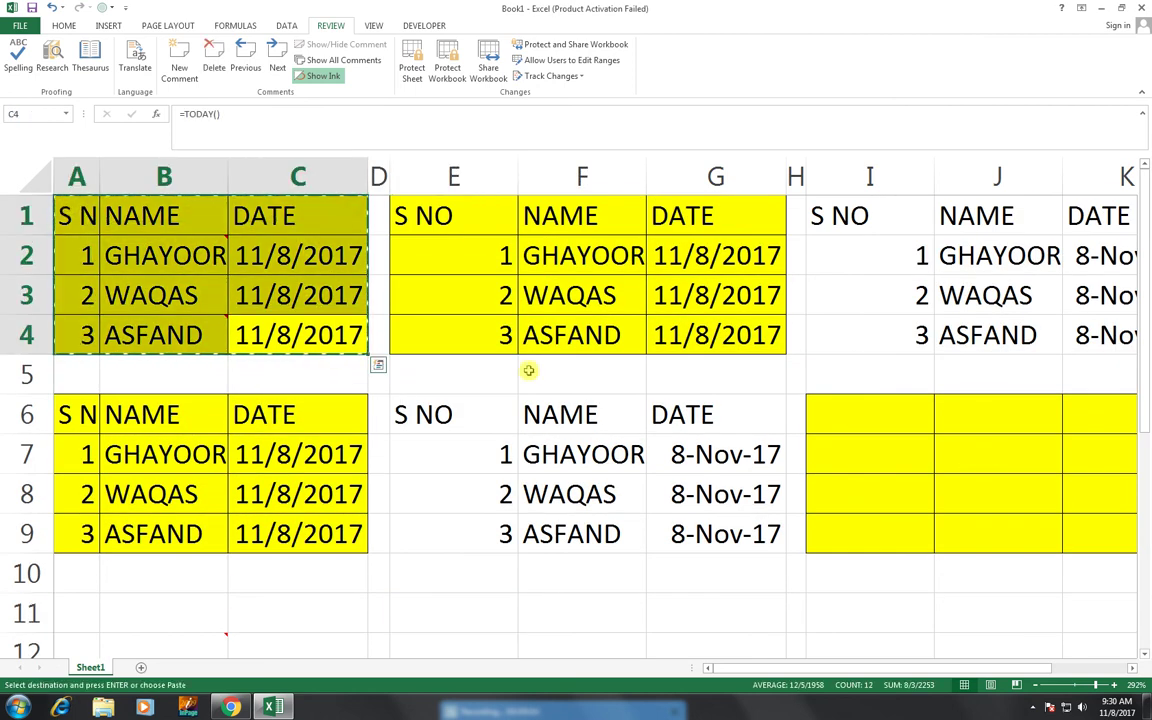
scroll(528, 370, down, 2)
click(422, 373)
right_click(422, 373)
click(472, 449)
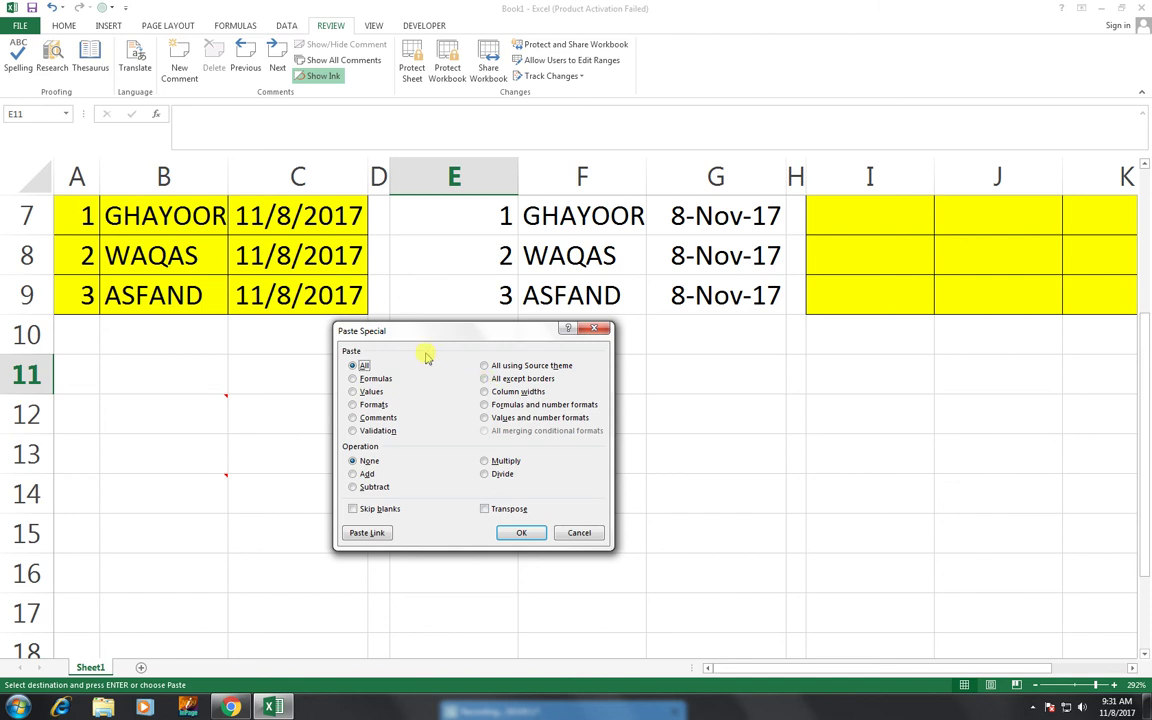
click(486, 379)
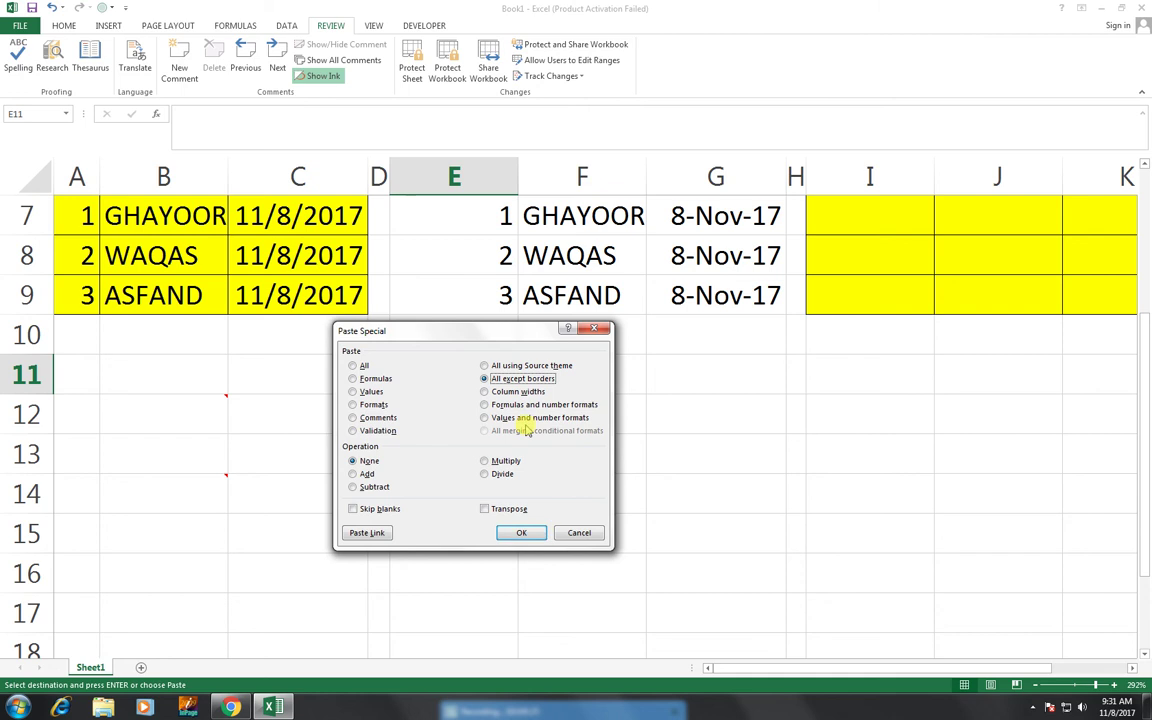
click(525, 533)
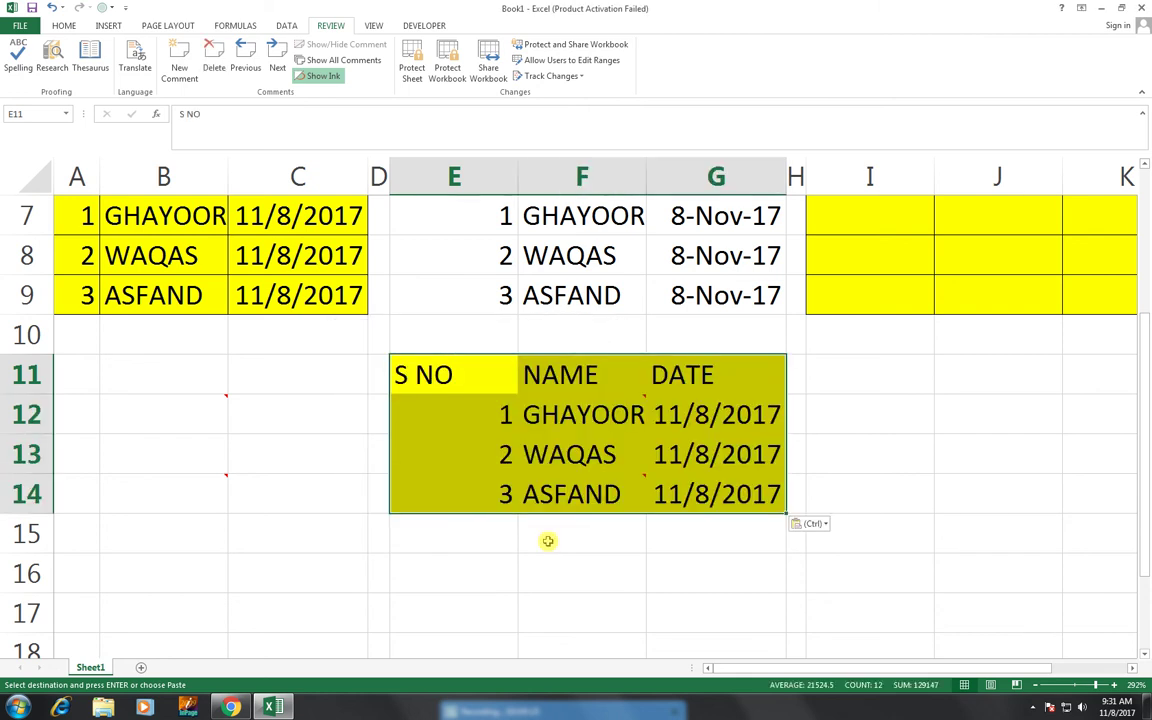
key(ctrl)
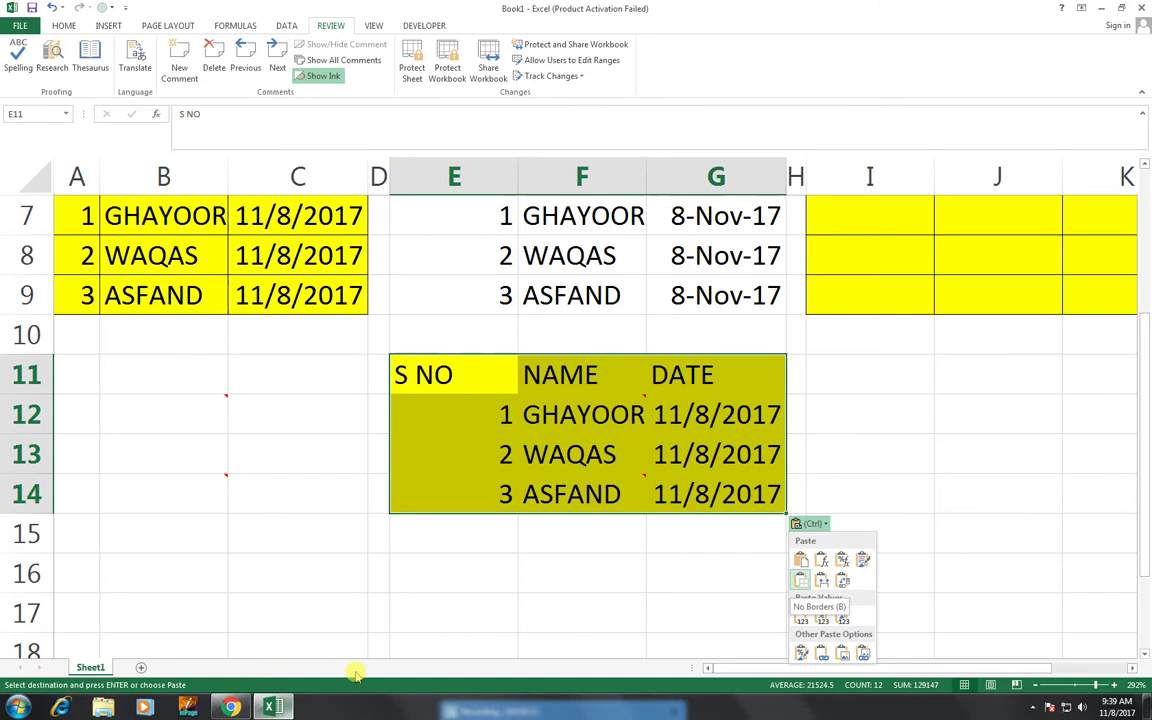
key(Escape)
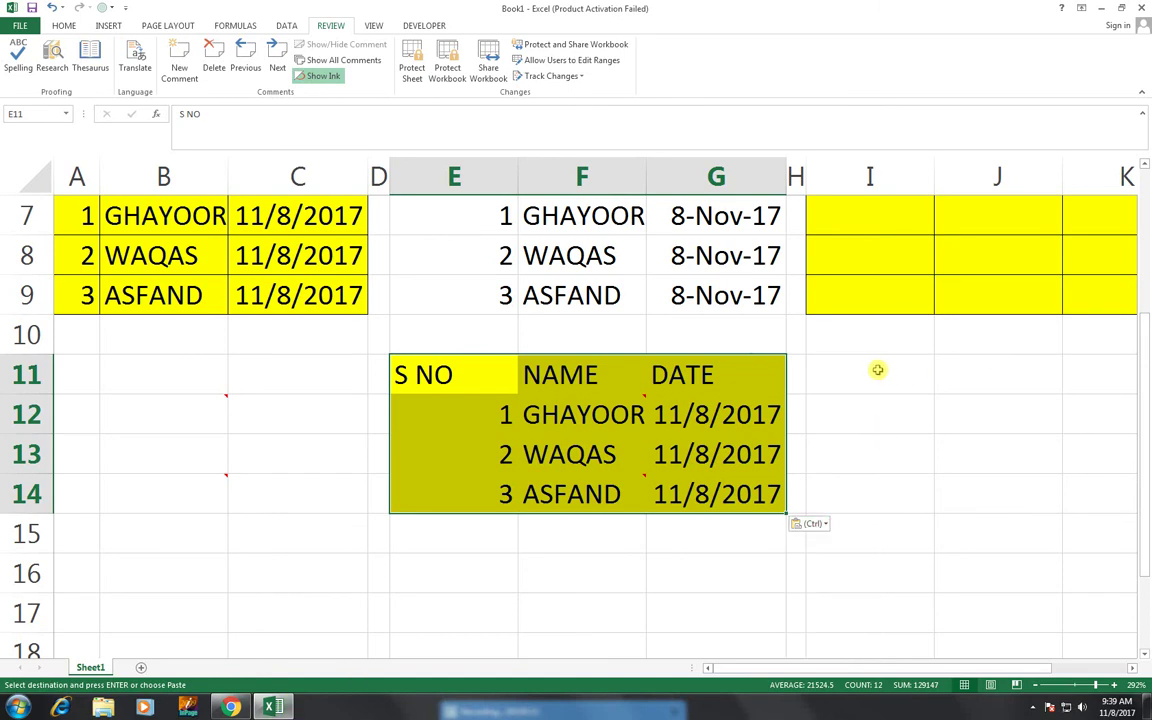
click(856, 378)
right_click(866, 385)
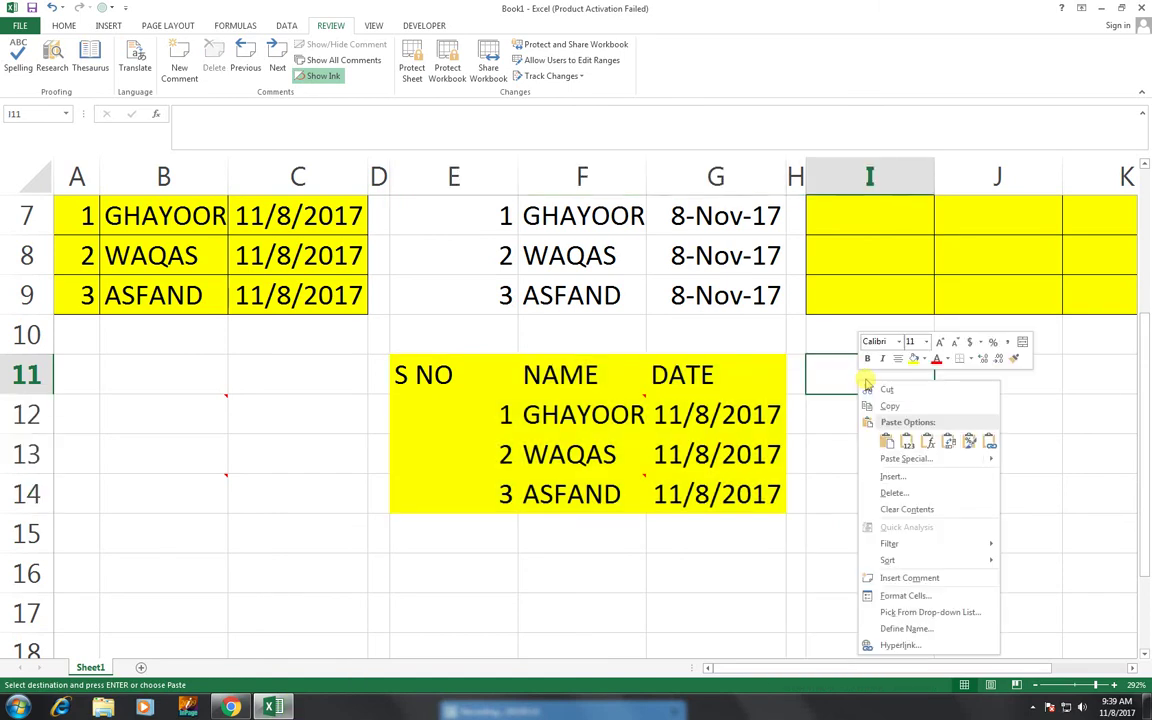
click(905, 458)
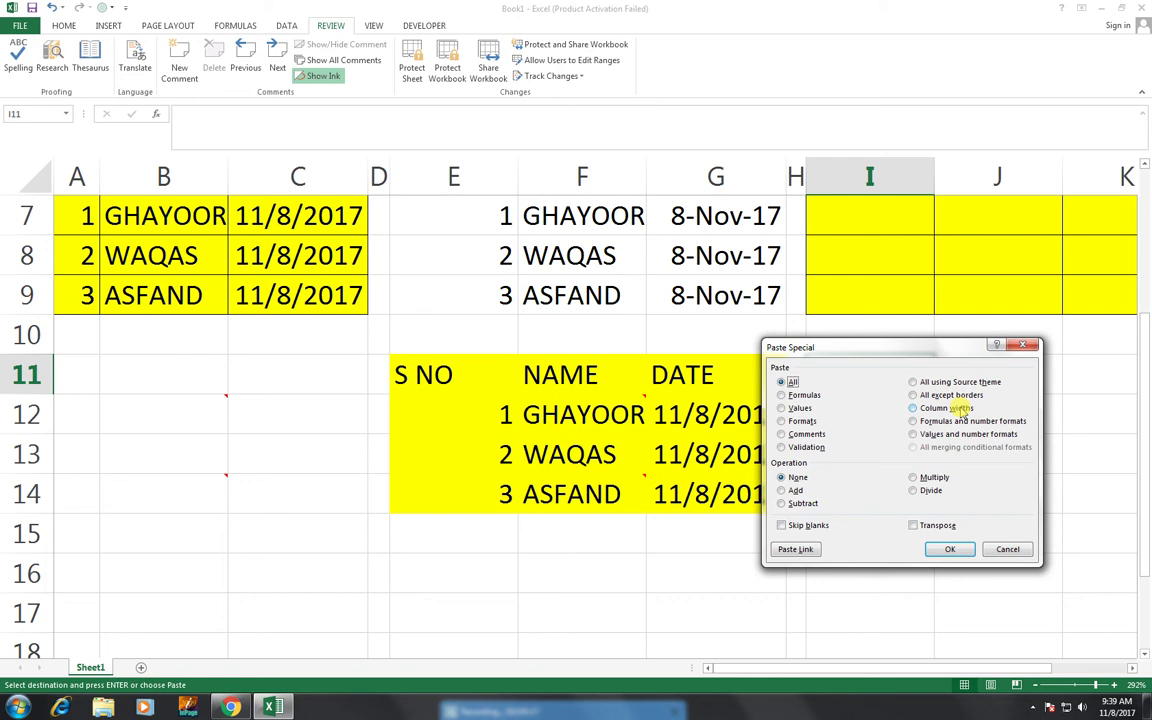
click(1005, 548)
scroll(505, 482, up, 2)
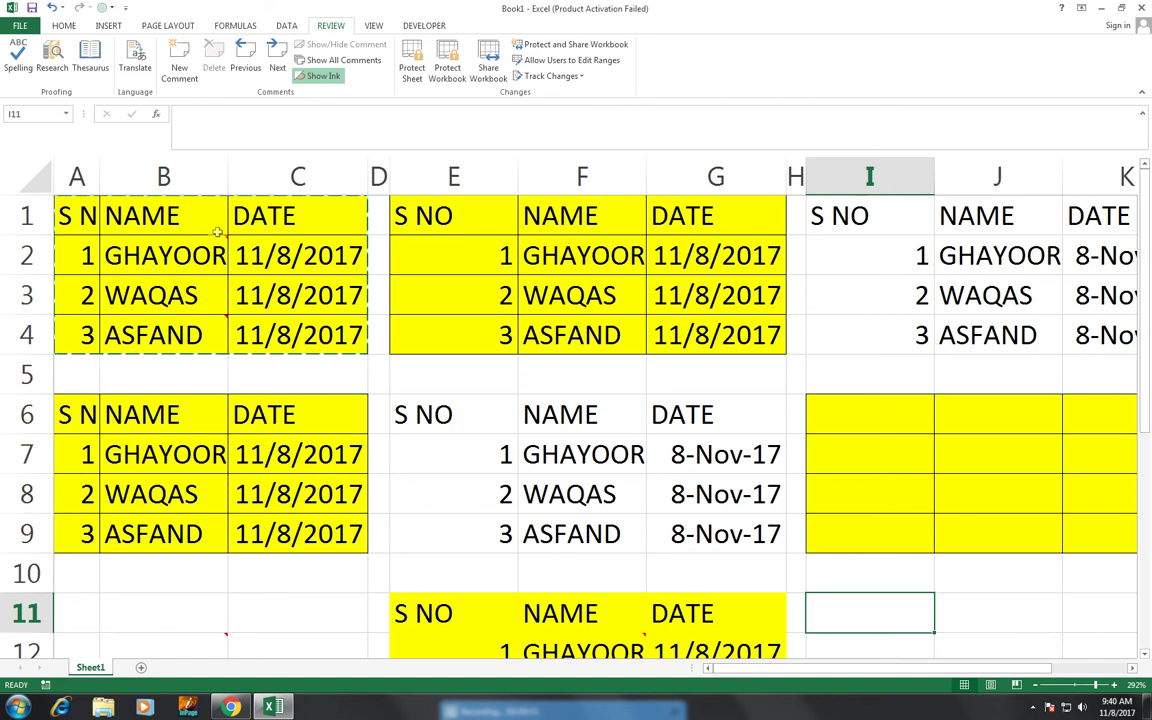
- Widen column A so S NO fits, widen columns B and C, and heighten row 1
click(99, 177)
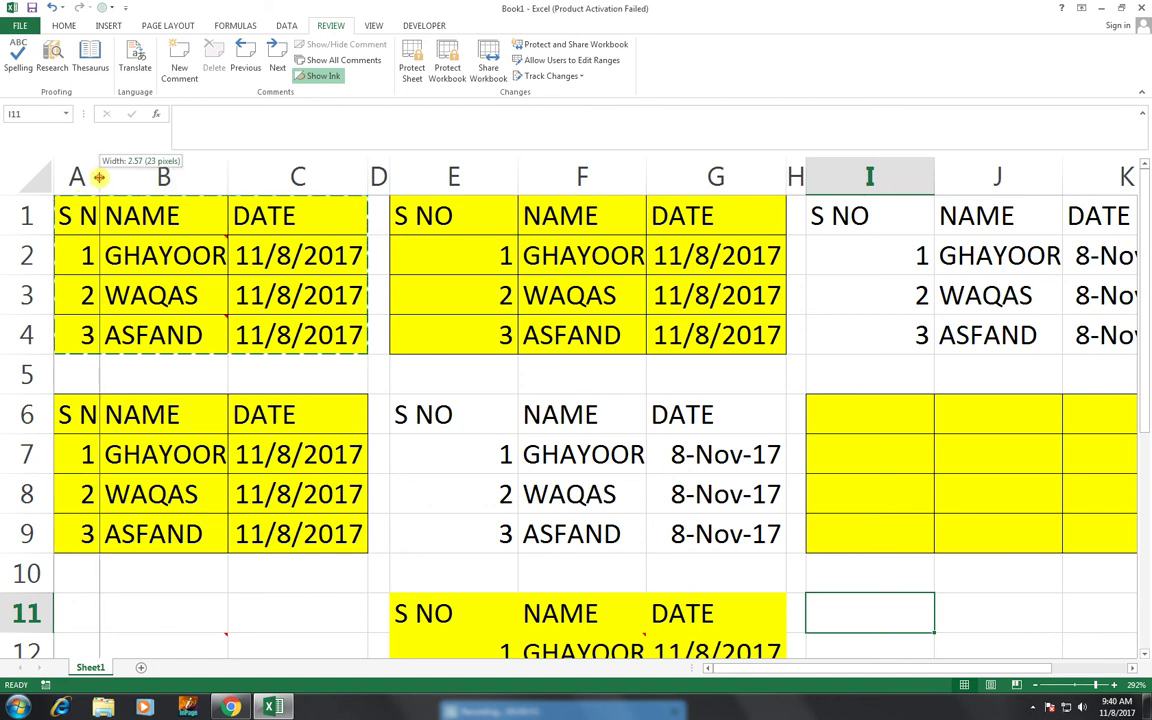
drag(101, 177, 111, 175)
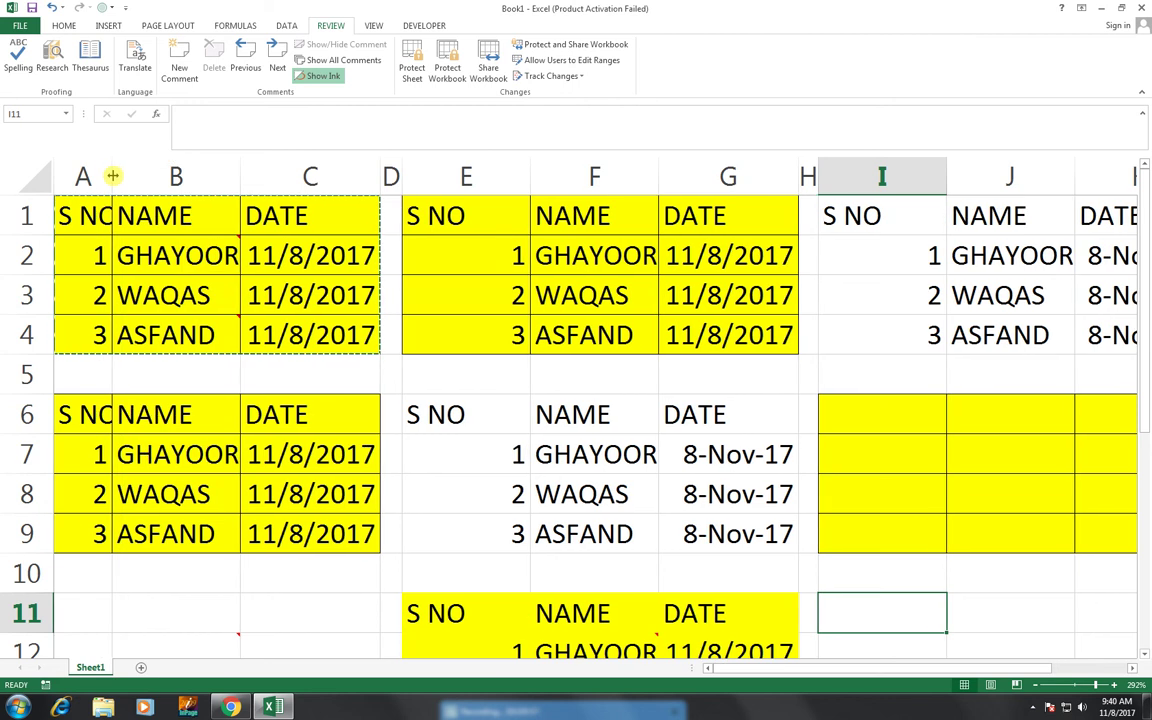
drag(111, 175, 121, 176)
drag(121, 176, 333, 170)
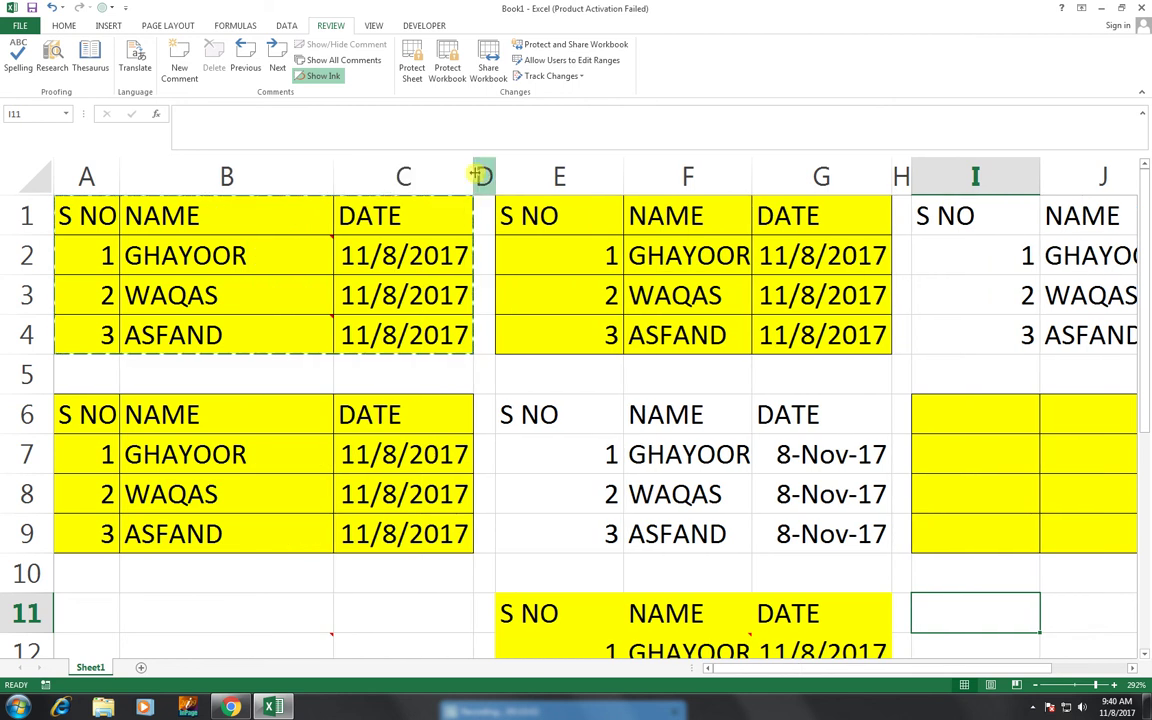
drag(476, 176, 552, 175)
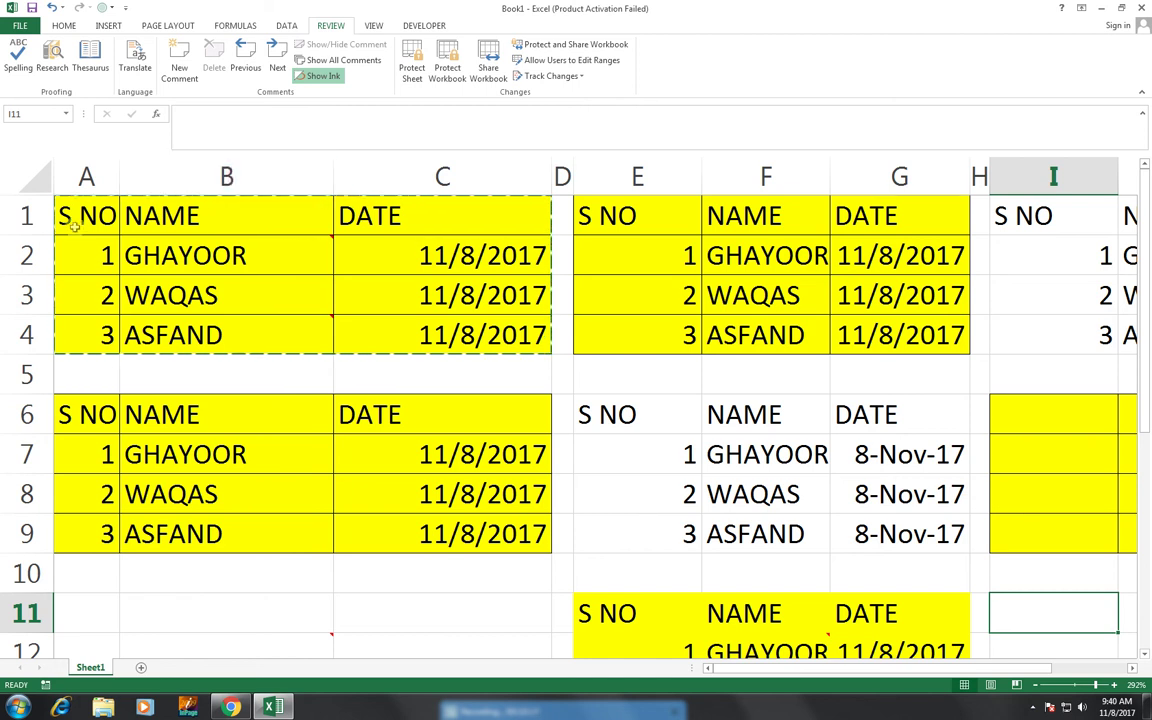
mouse_move(30, 236)
mouse_down()
mouse_move(34, 250)
mouse_move(430, 228)
mouse_up()
- Centre and middle-align the header row, select table A1:C4, and add a blank Sheet2
click(60, 25)
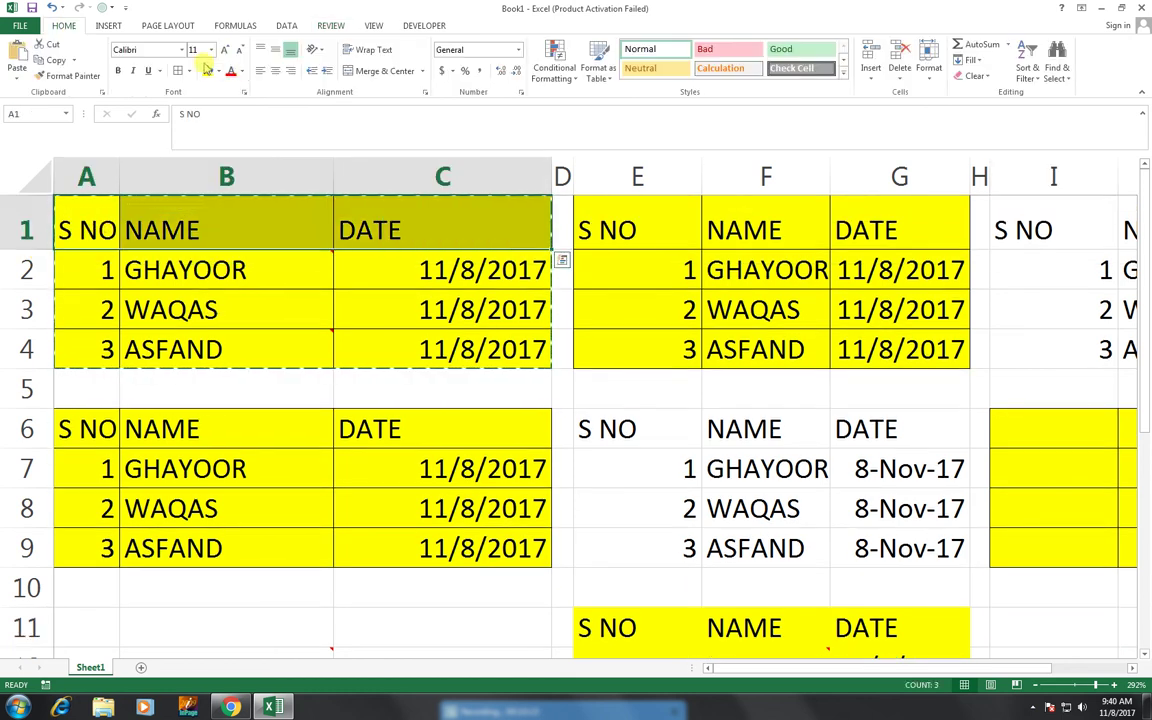
click(275, 70)
click(275, 49)
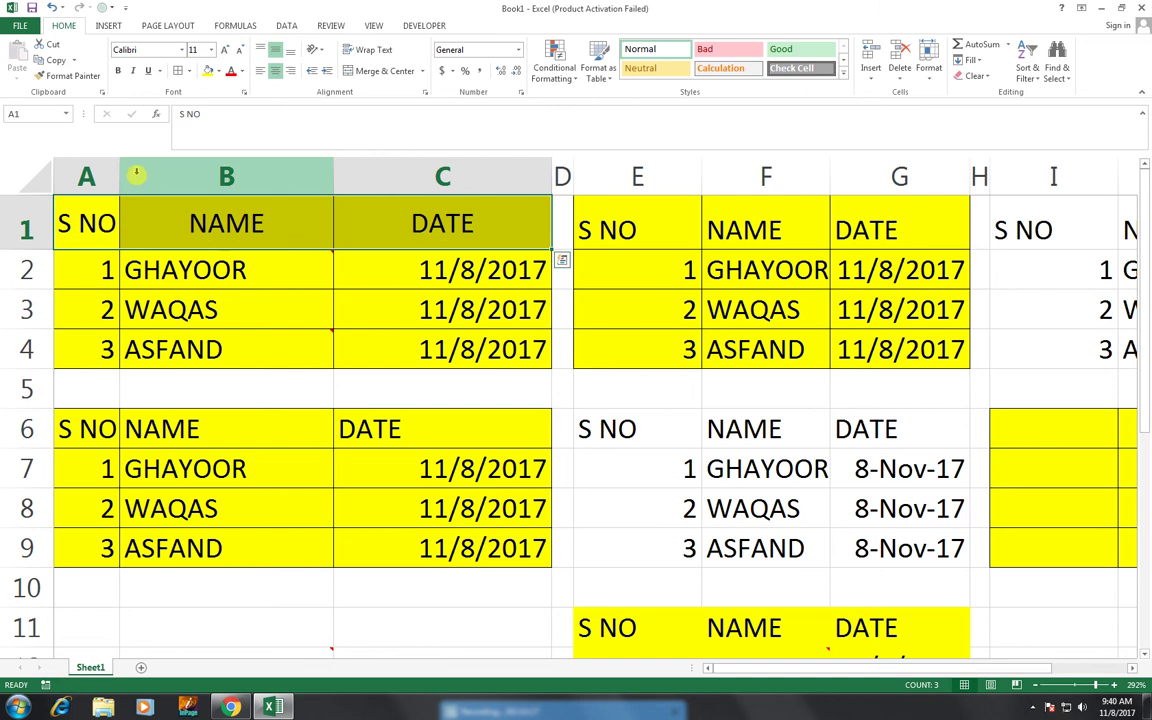
drag(95, 210, 481, 352)
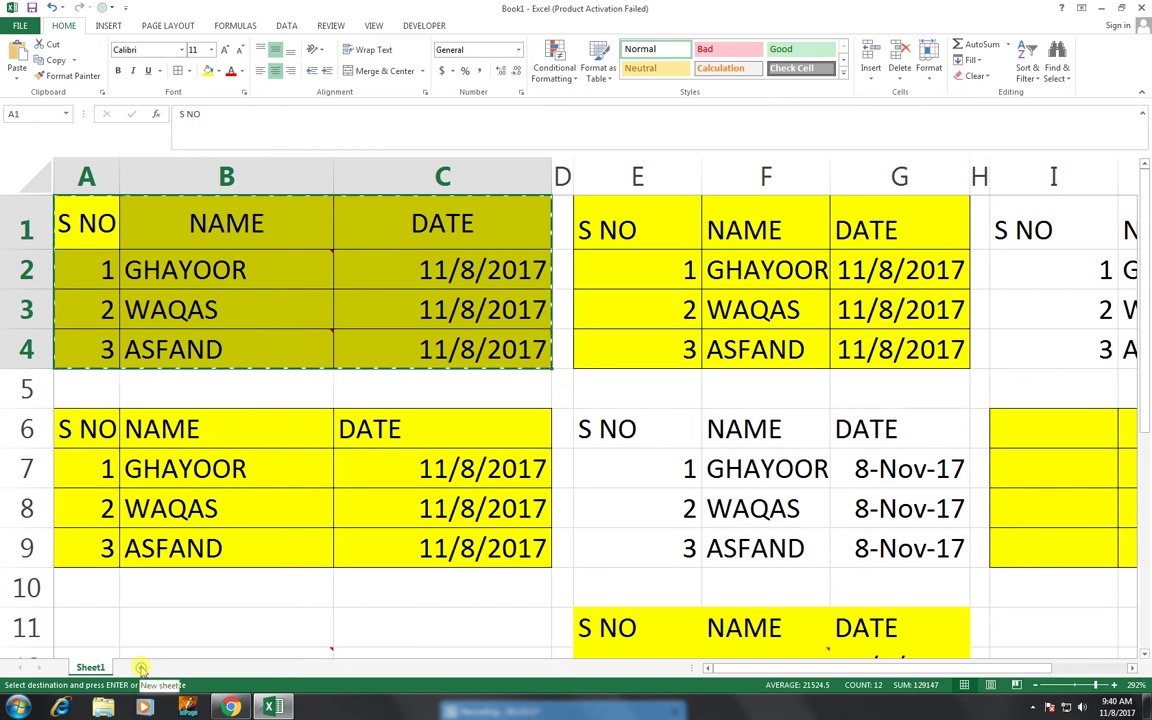
click(142, 668)
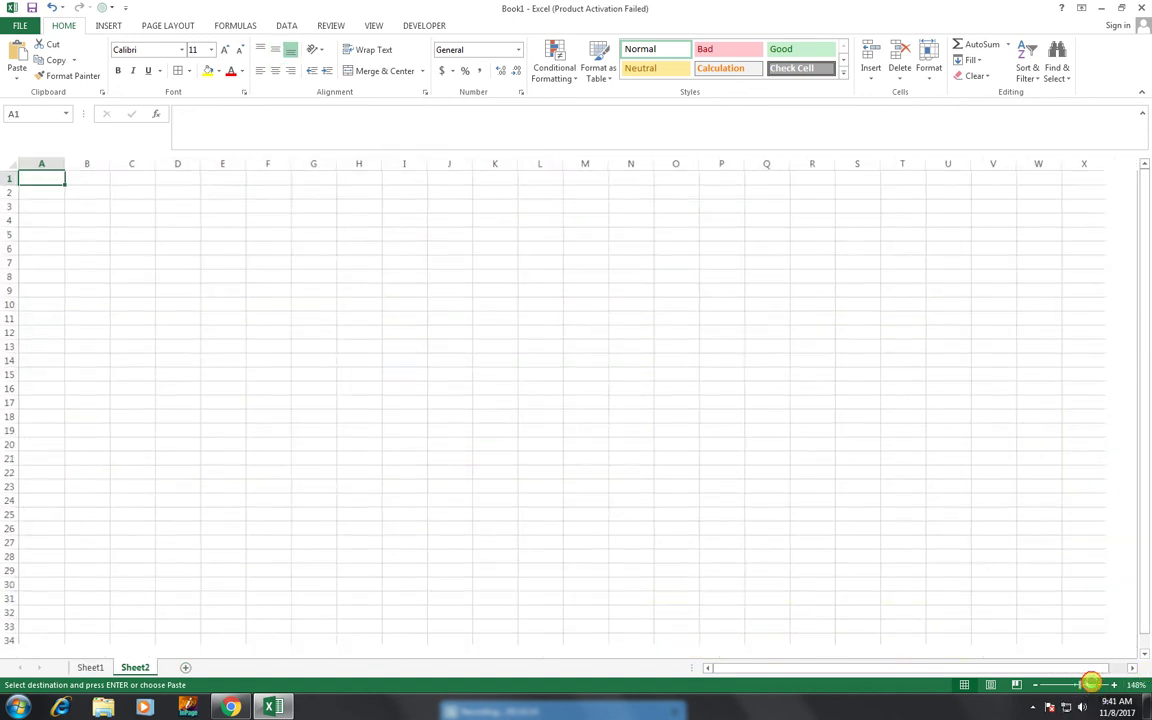
- Paste Special All at Sheet2's A1, then autofit column C so dates show 11/8/2017
drag(1078, 685, 1105, 685)
right_click(192, 224)
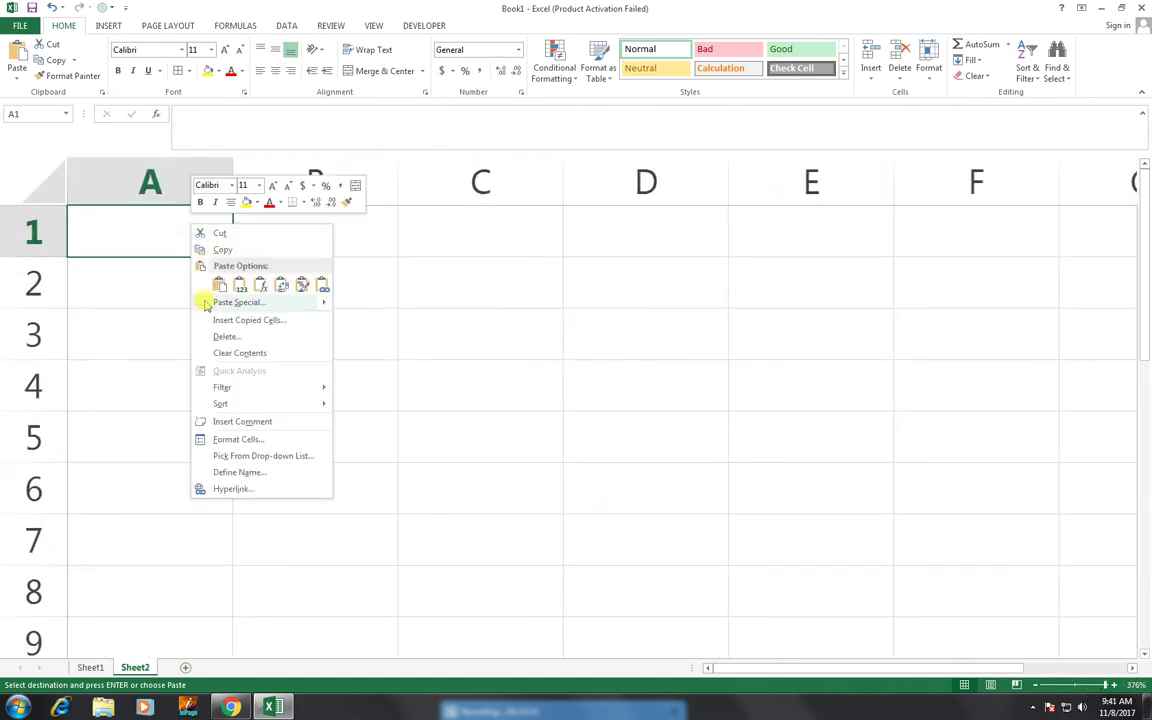
click(258, 303)
drag(250, 194, 447, 375)
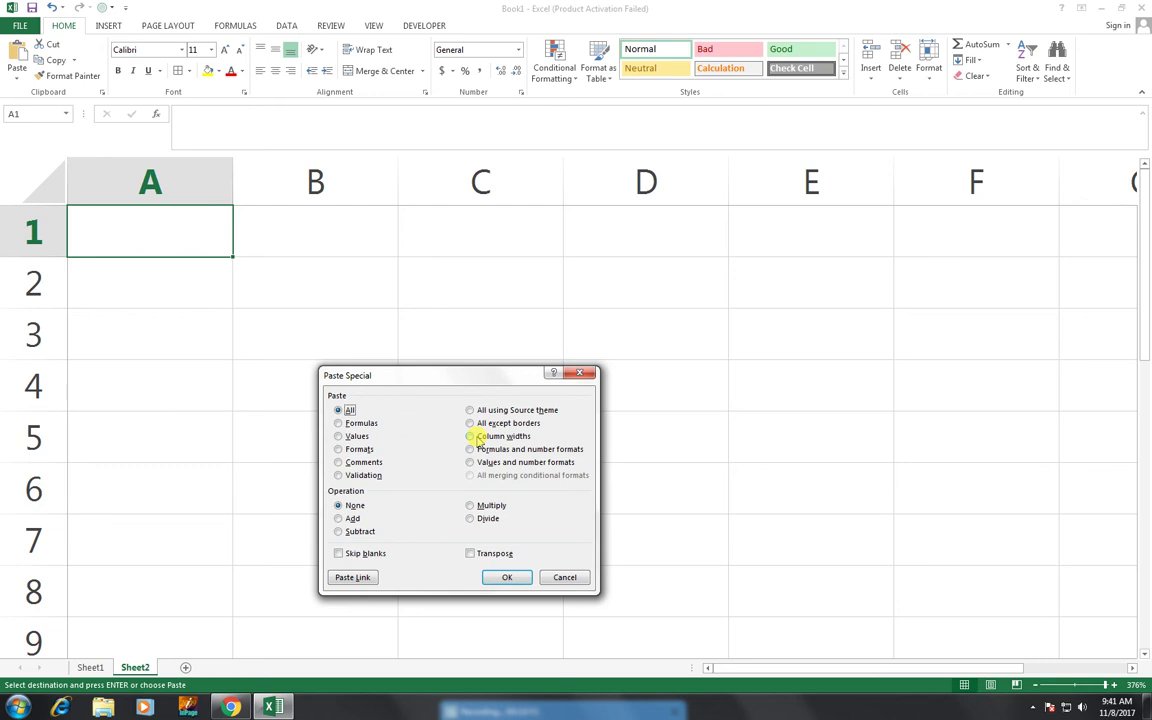
click(511, 579)
double_click(561, 177)
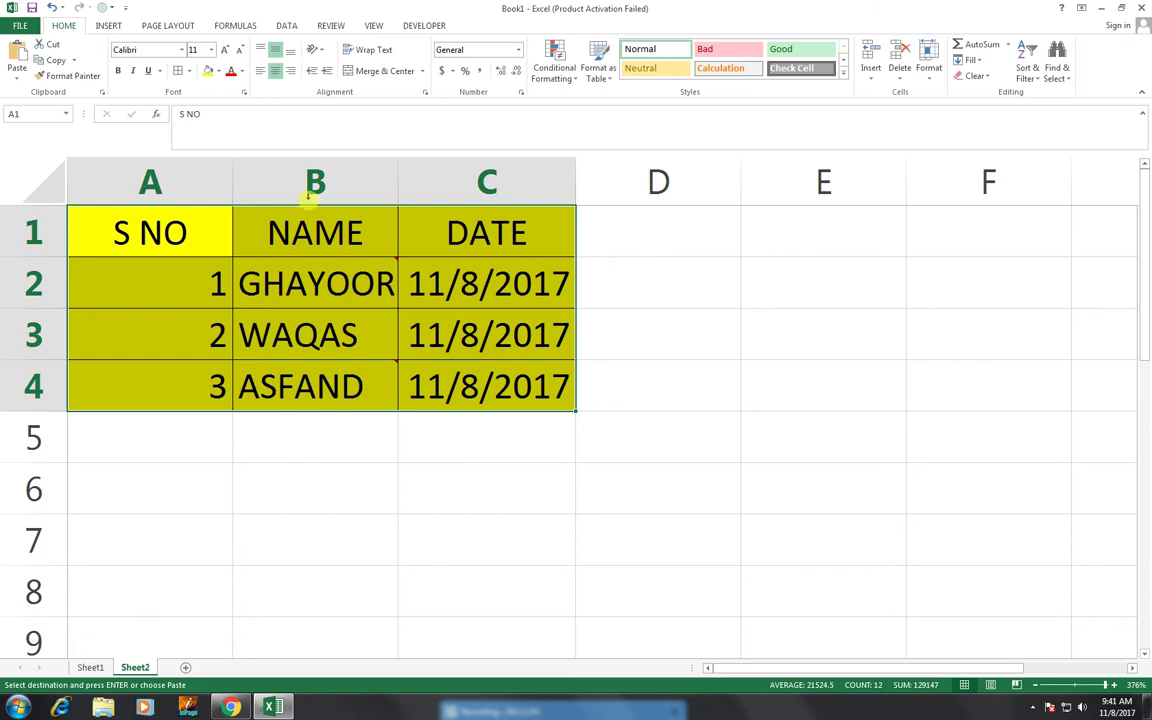
click(200, 228)
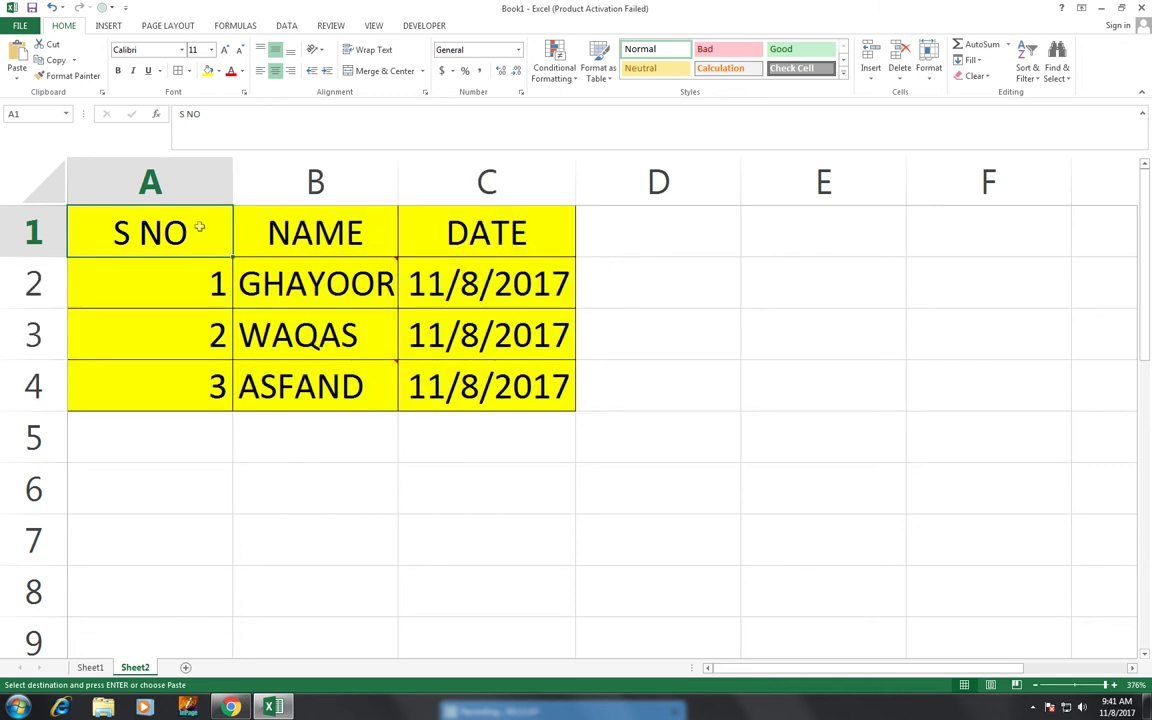
- Apply the original table's column widths to columns A–C via Paste Special Column widths
right_click(200, 228)
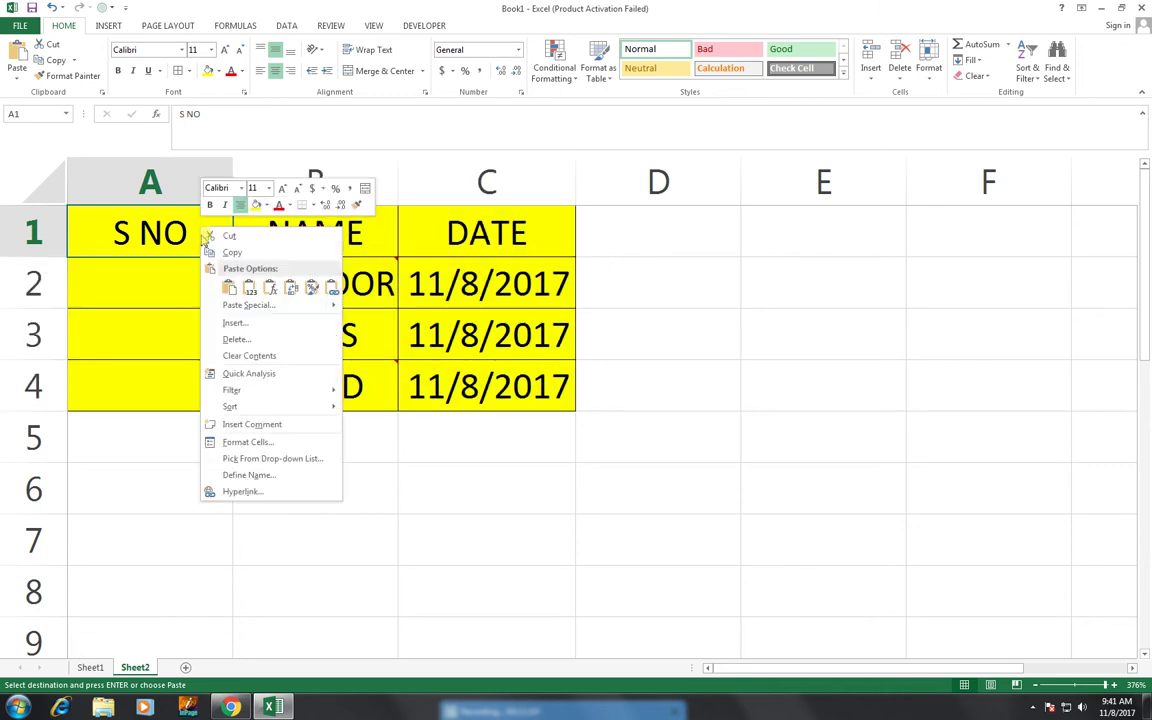
click(244, 290)
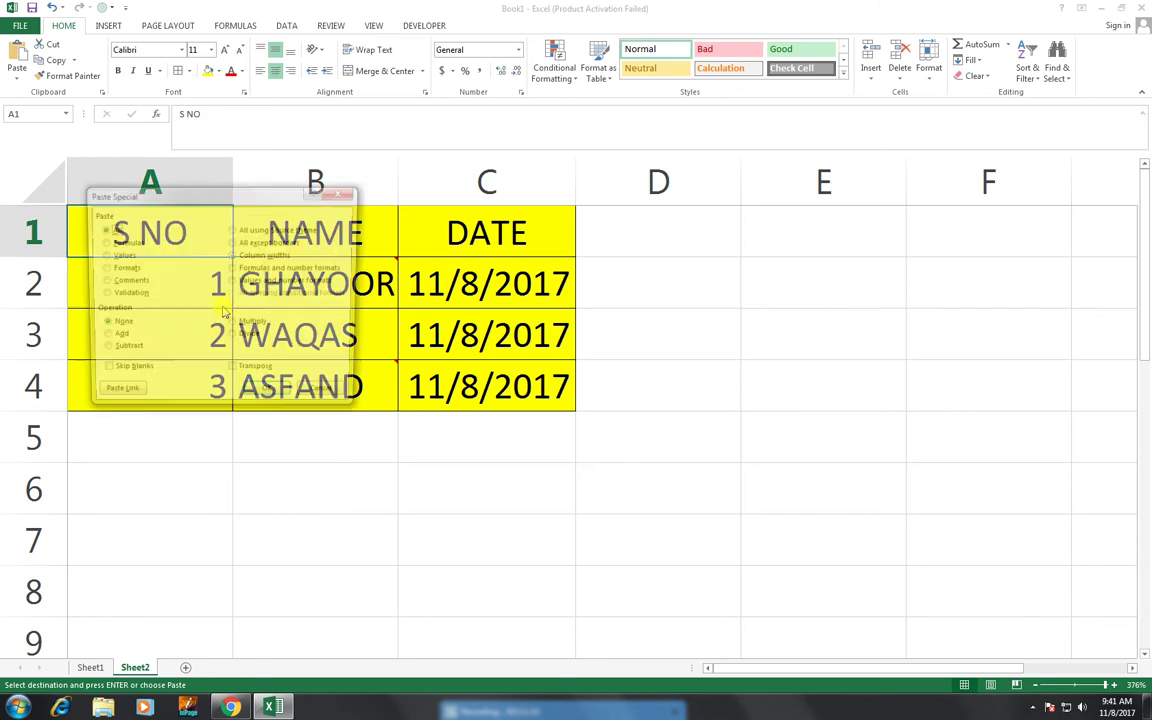
click(231, 256)
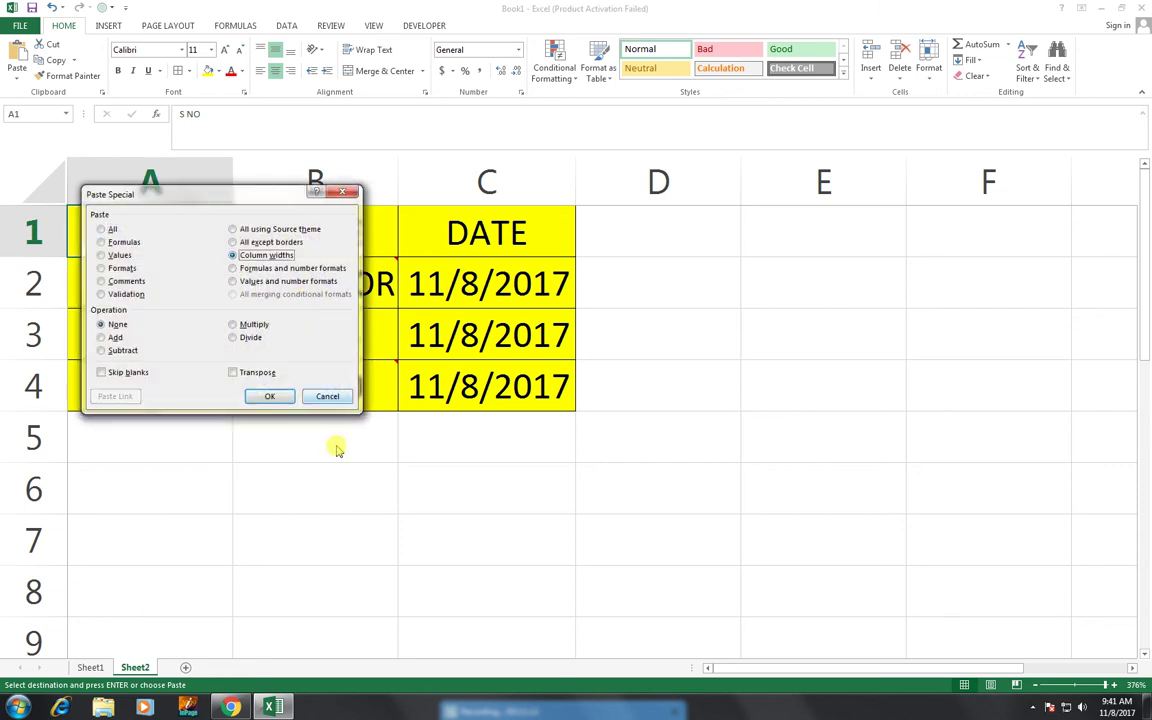
click(270, 396)
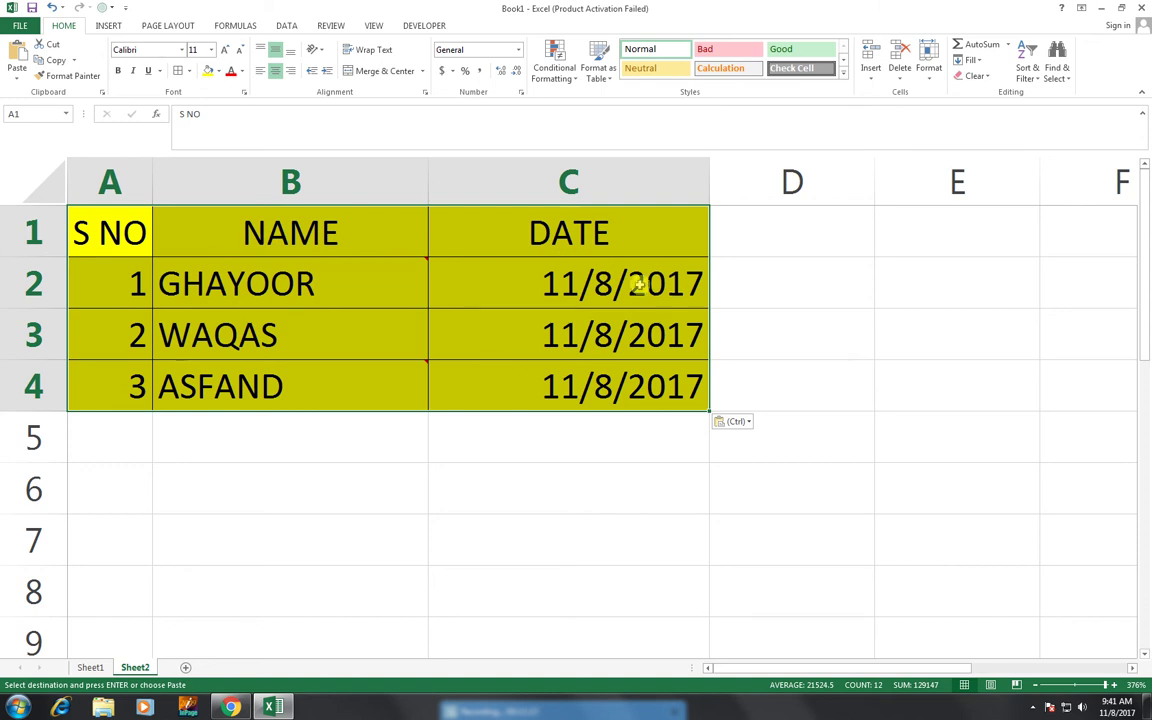
- Paste another full copy of the table starting at A6 with Paste Special All
click(101, 491)
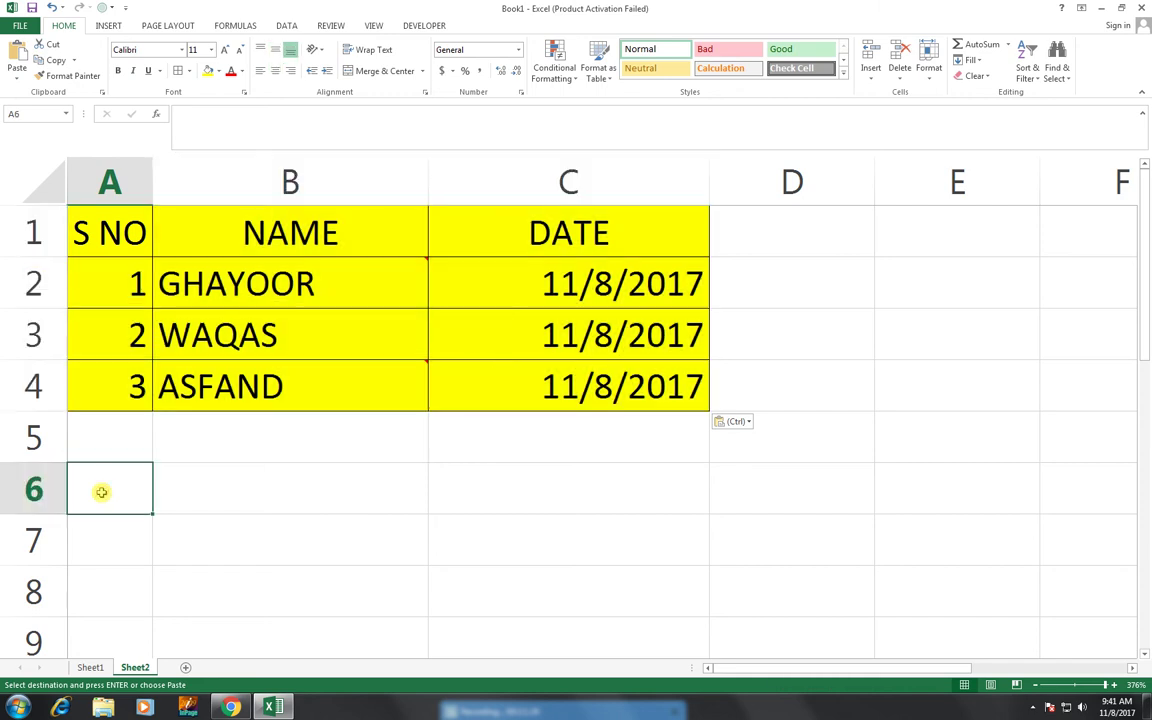
right_click(101, 491)
click(125, 294)
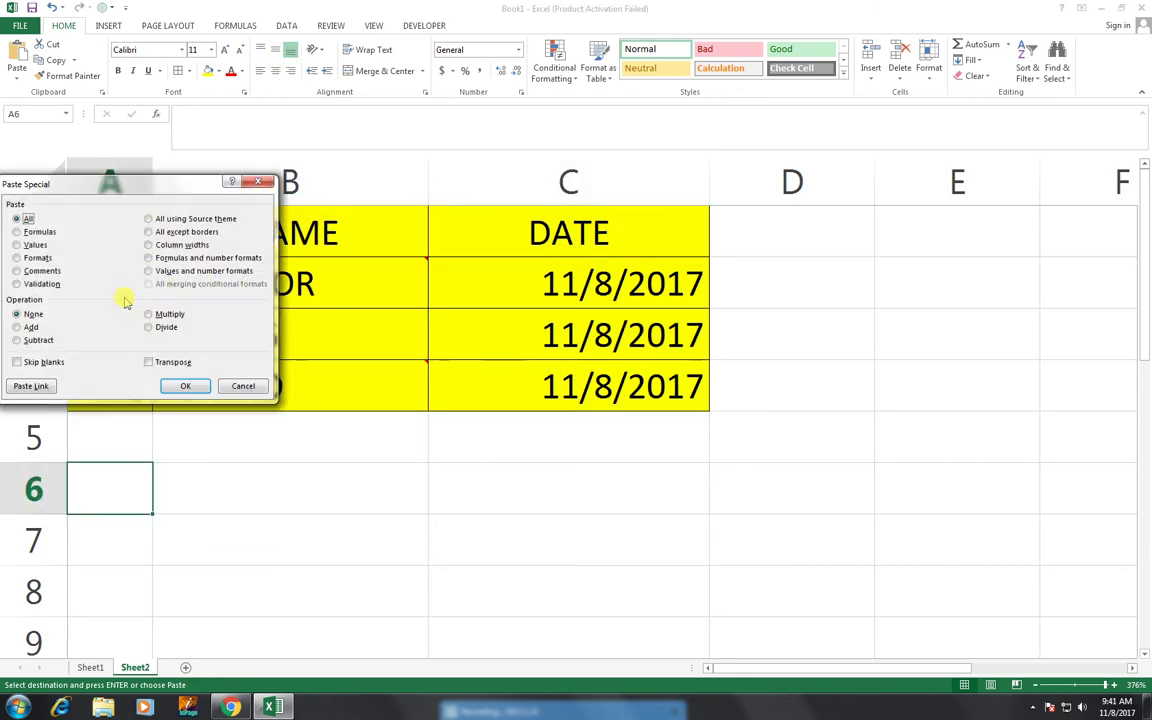
click(182, 386)
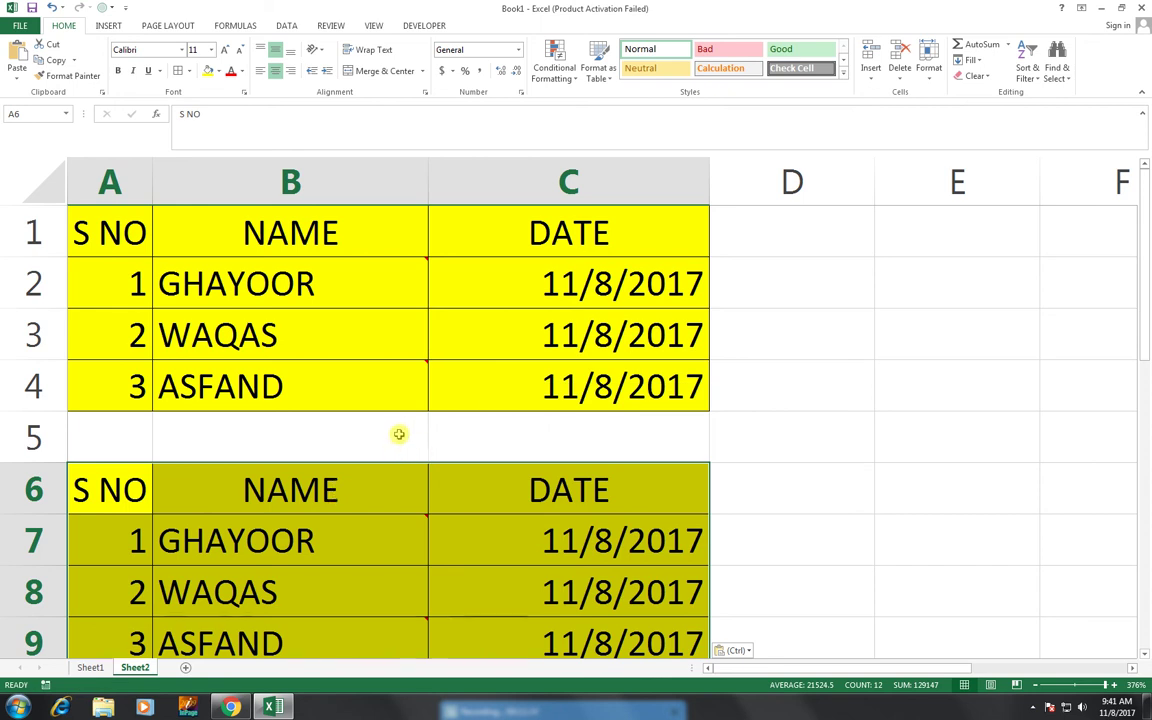
- Paste a full copy of the table into E1:G4 with Paste Special All
click(885, 652)
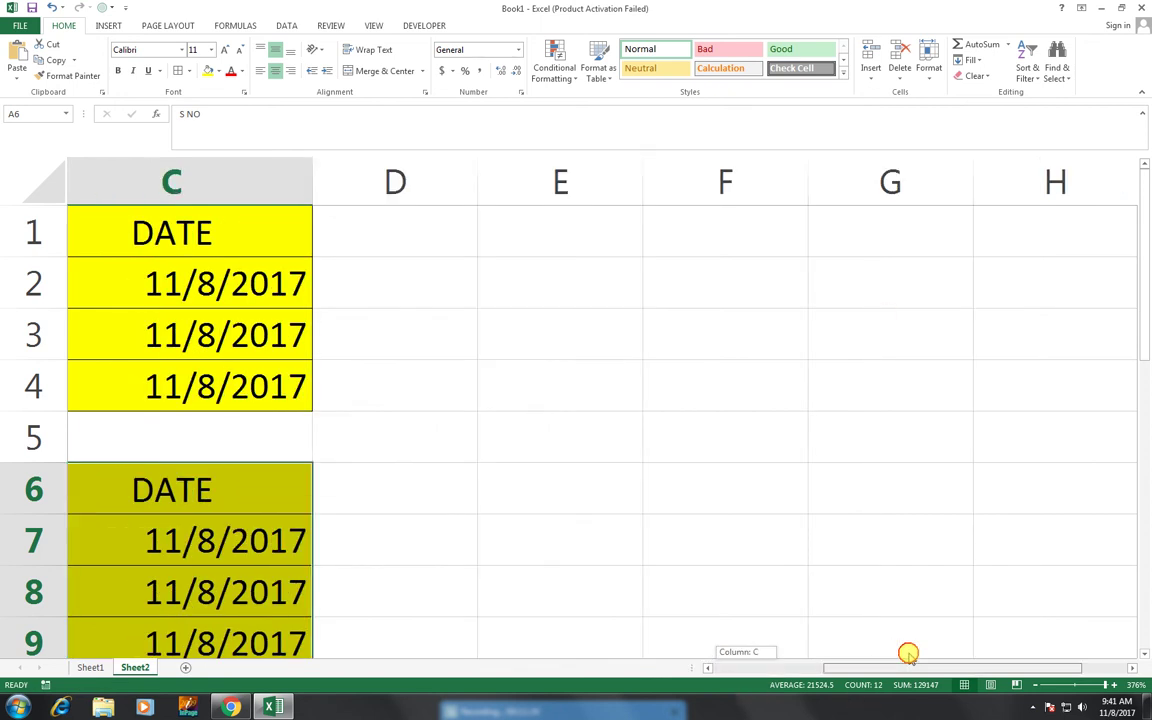
drag(885, 652, 908, 651)
right_click(357, 231)
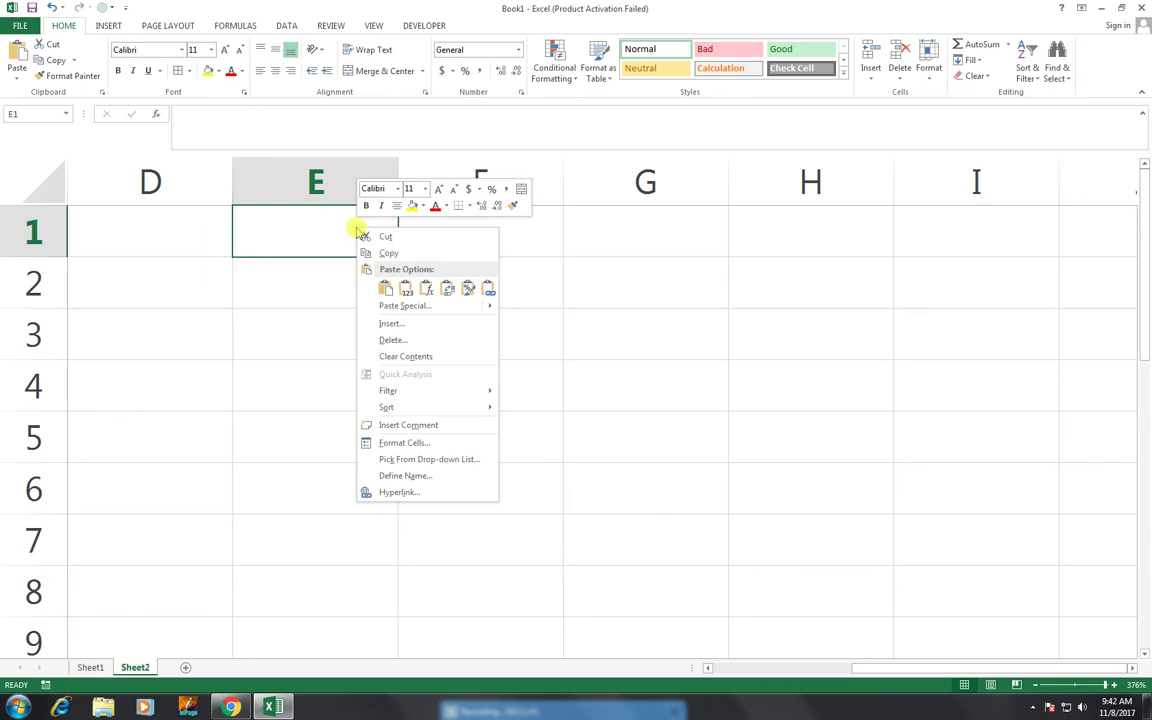
click(385, 305)
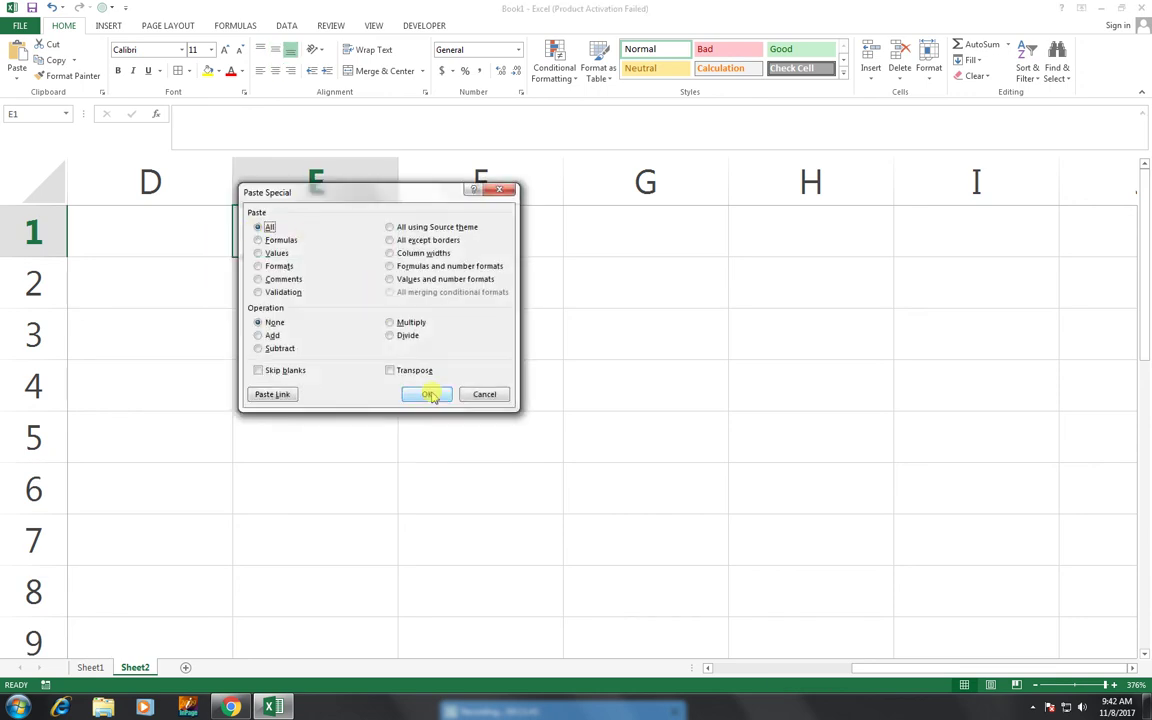
click(426, 394)
mouse_move(463, 391)
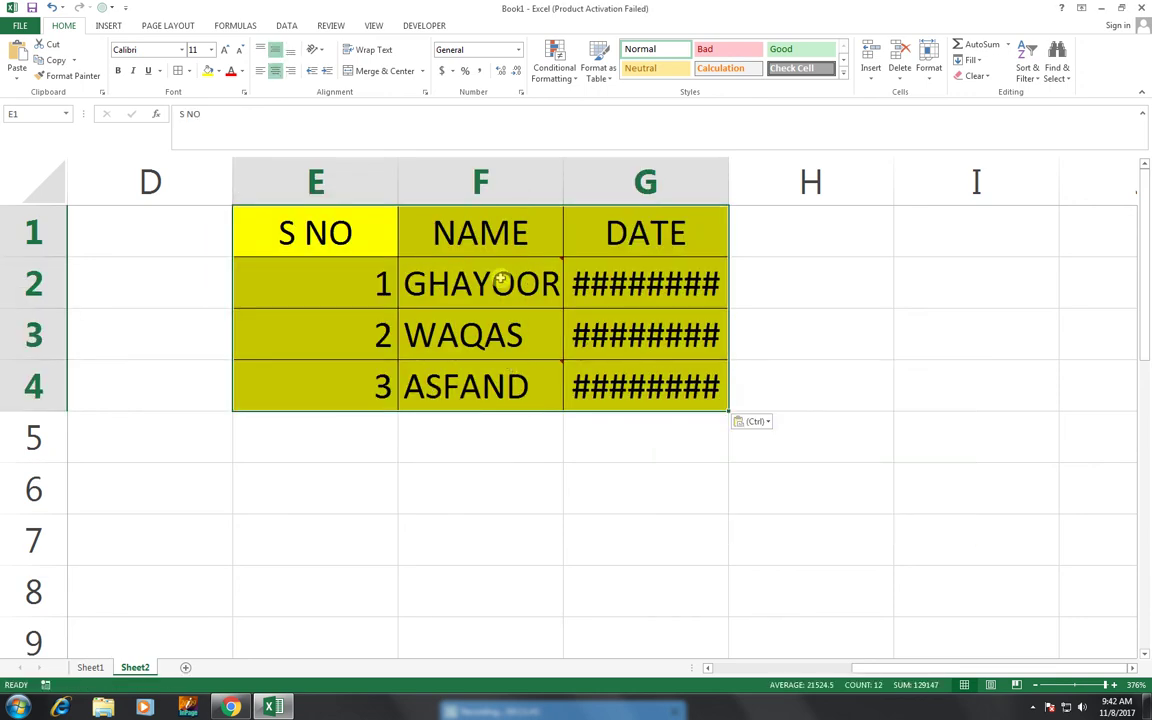
- Give columns E–G the original widths via Paste Special Column widths
right_click(357, 232)
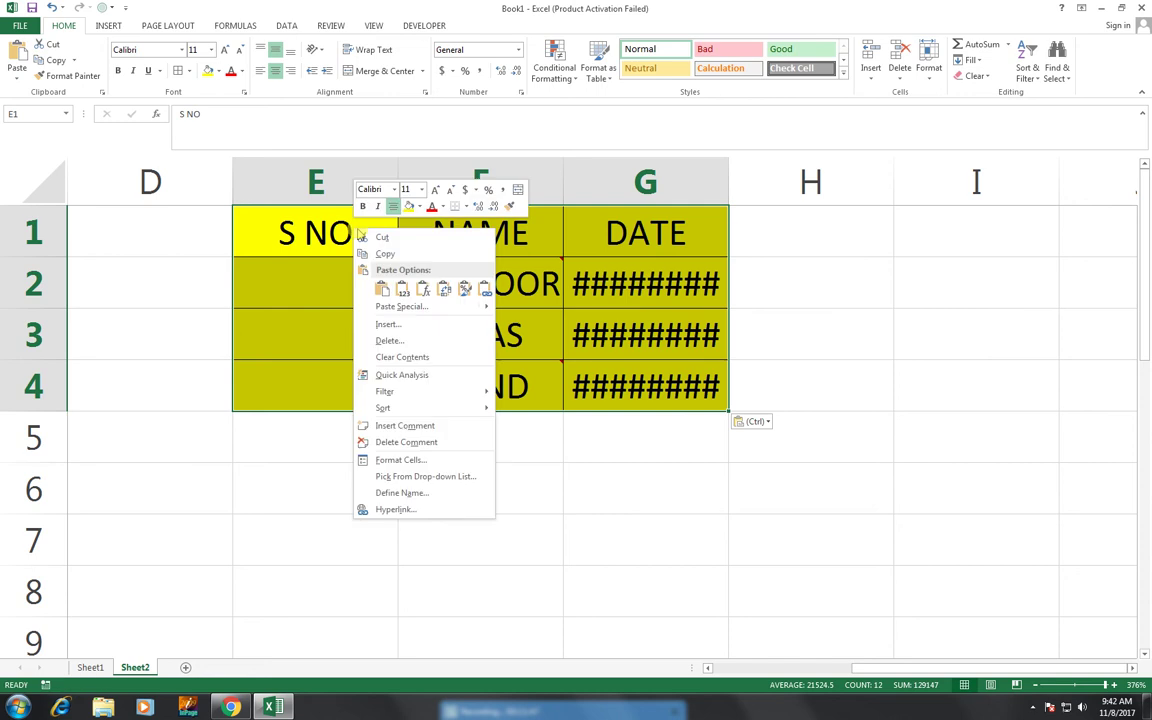
click(400, 306)
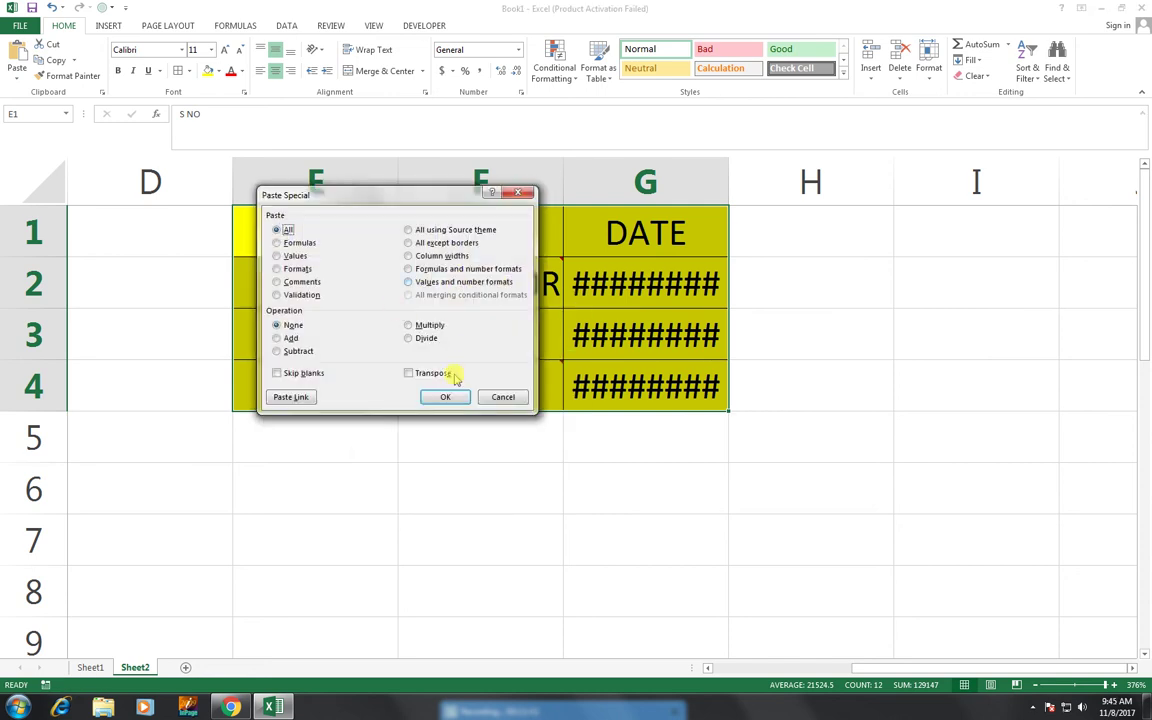
click(408, 256)
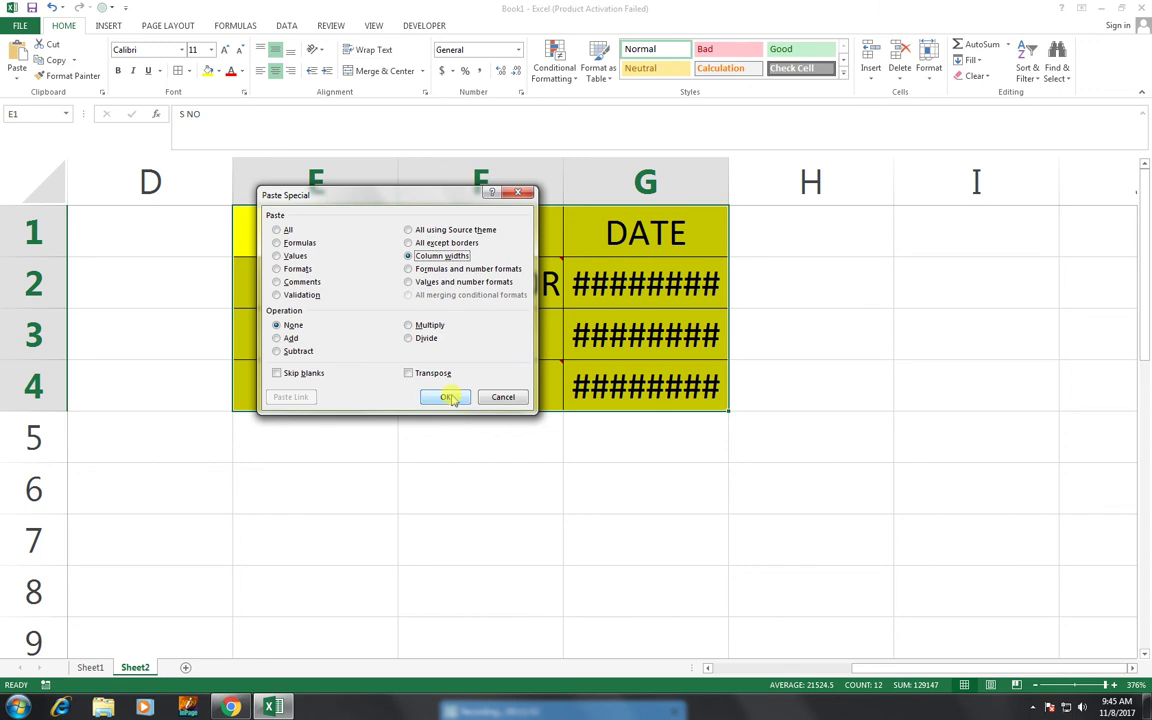
click(450, 398)
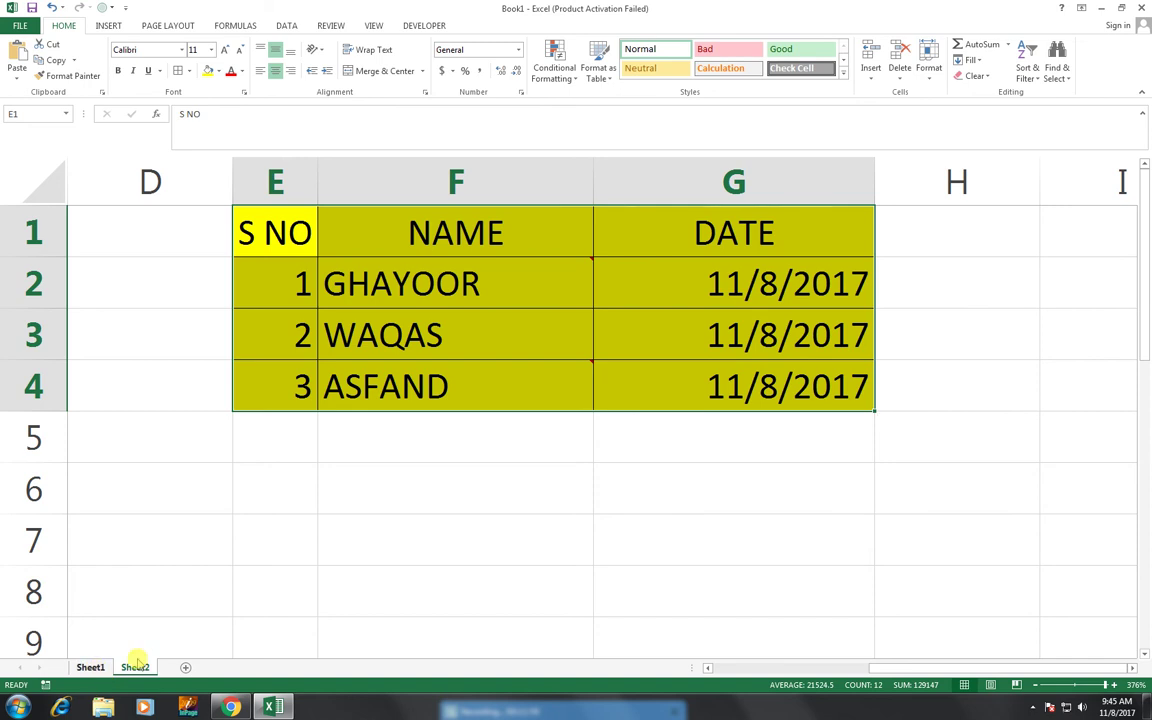
click(90, 667)
scroll(311, 544, down, 2)
scroll(300, 540, down, 1)
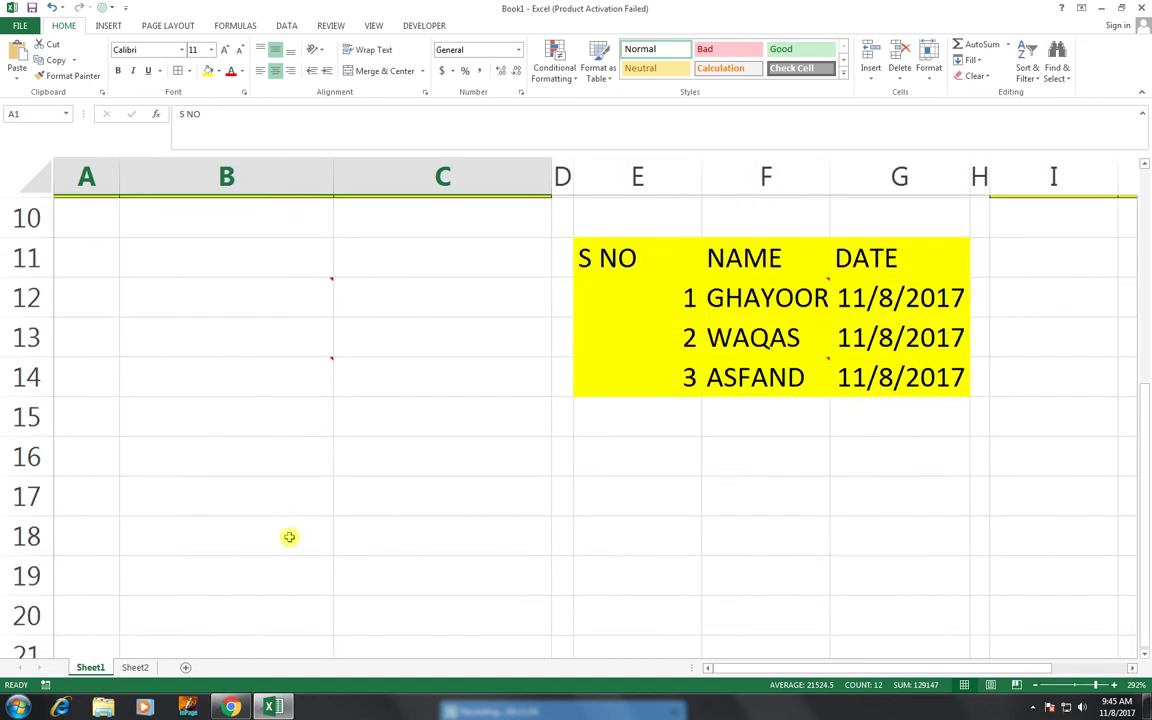
click(89, 423)
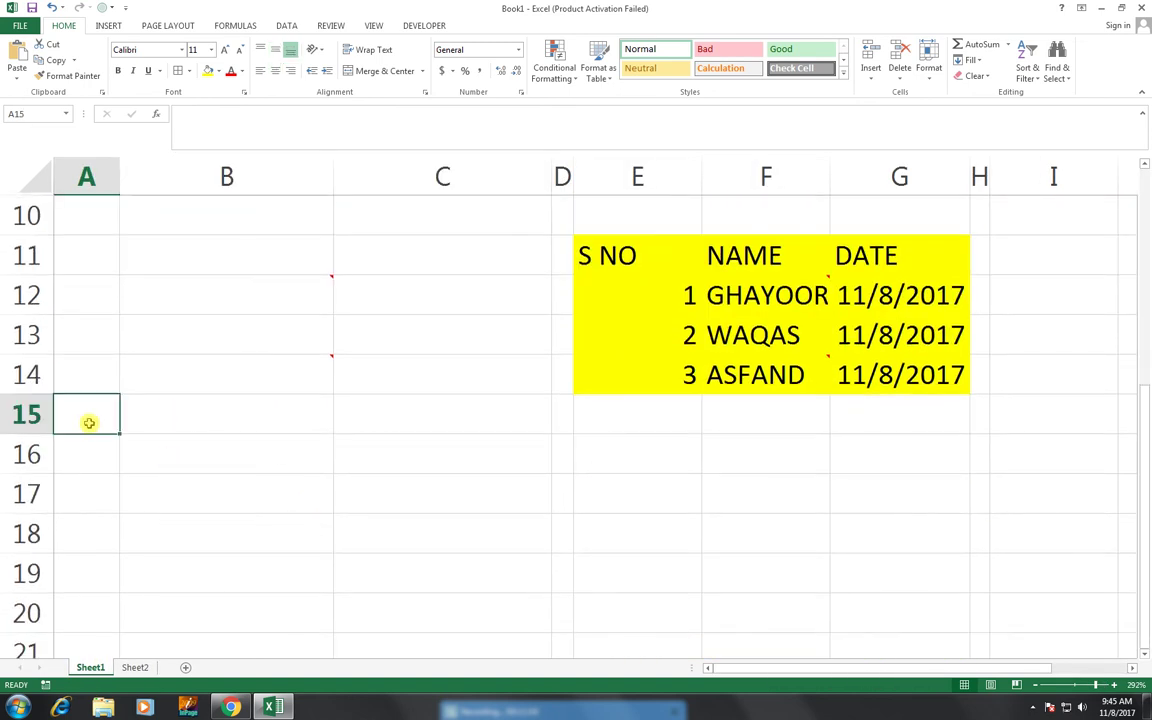
key(ctrl+Home)
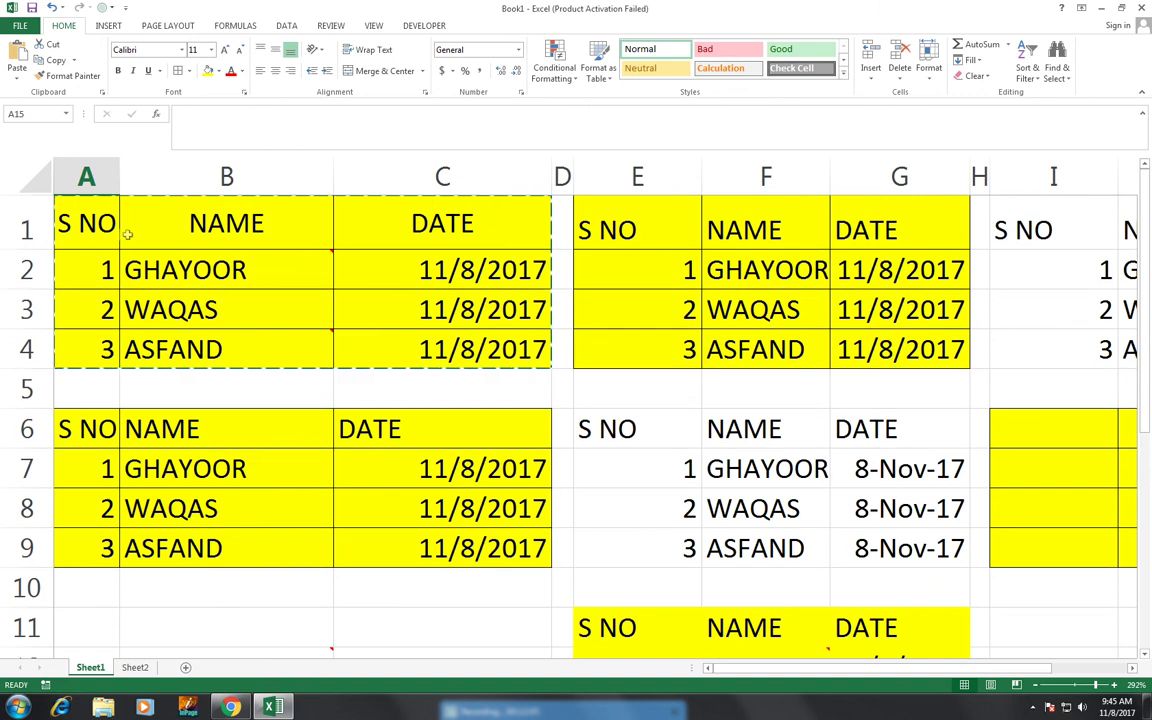
drag(86, 224, 470, 363)
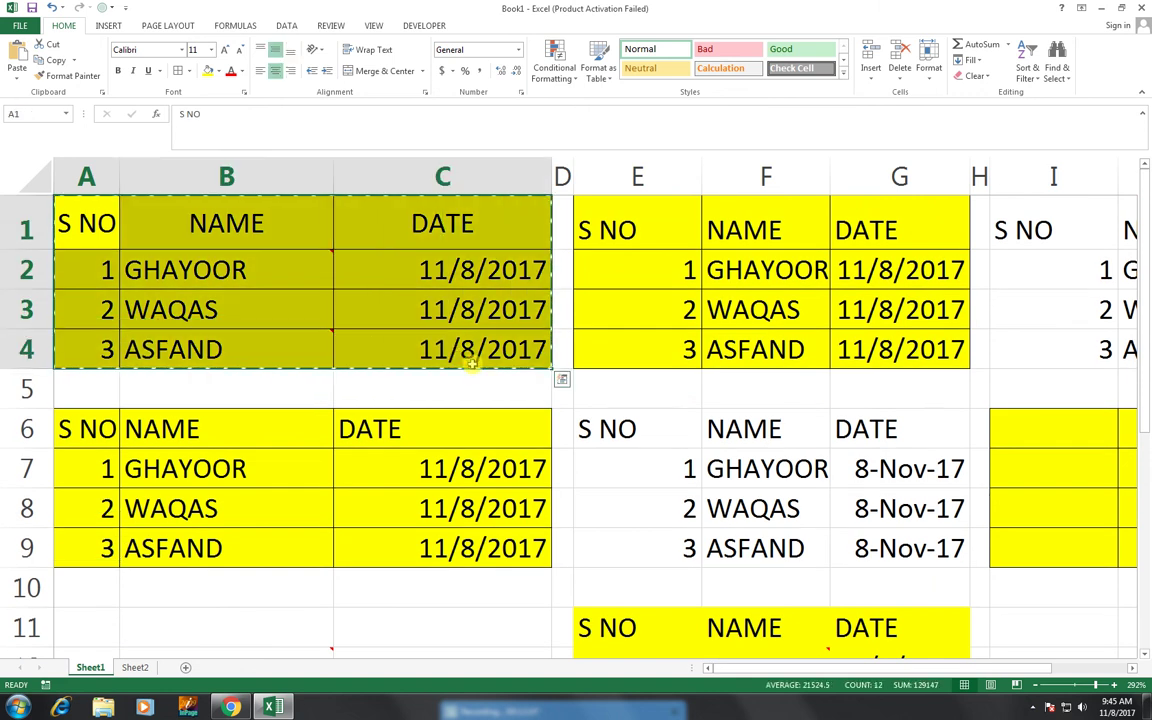
key(ctrl+c)
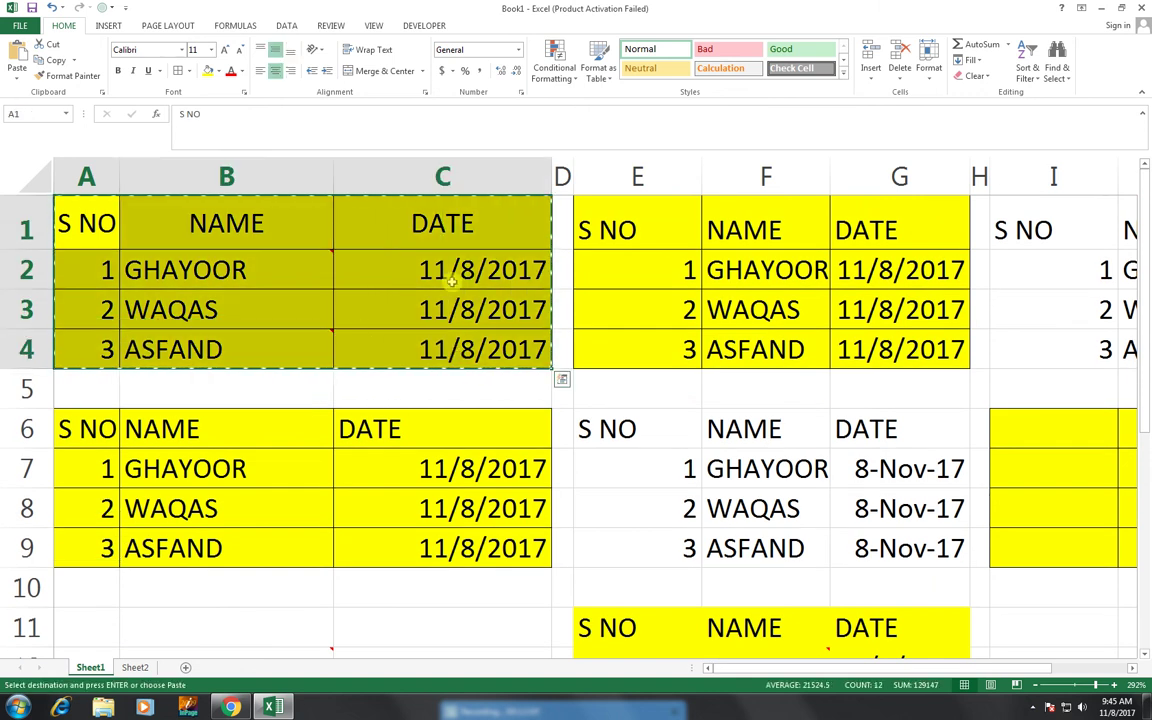
click(452, 281)
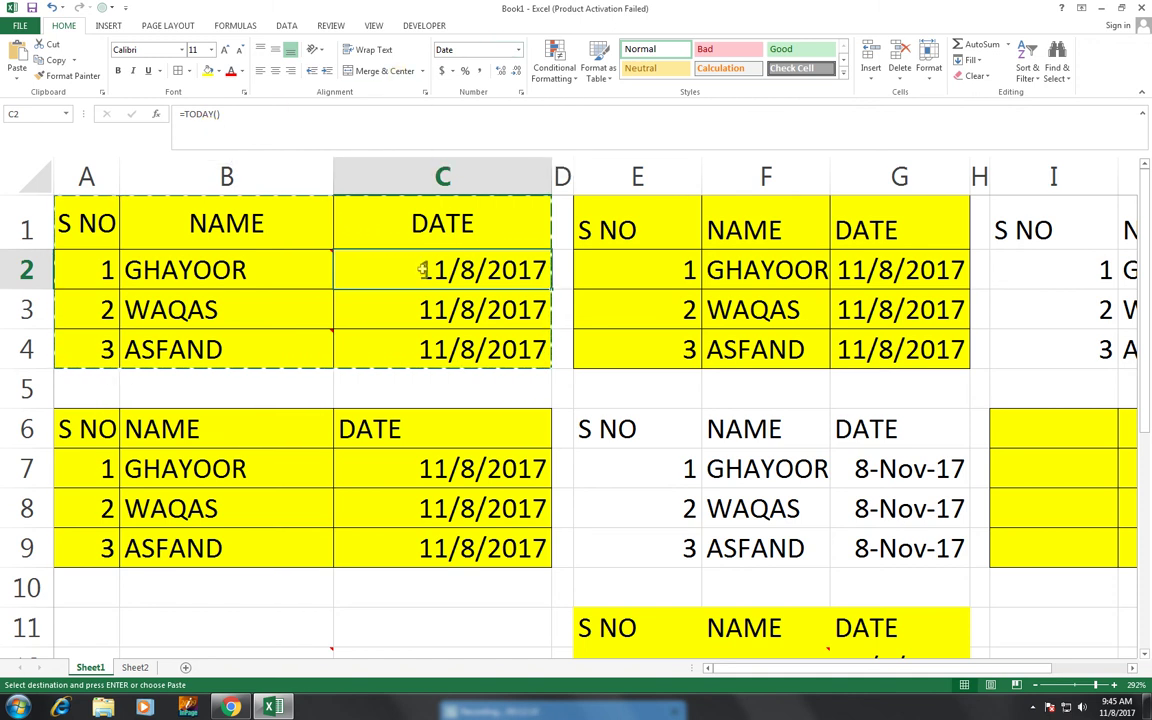
click(518, 49)
click(514, 70)
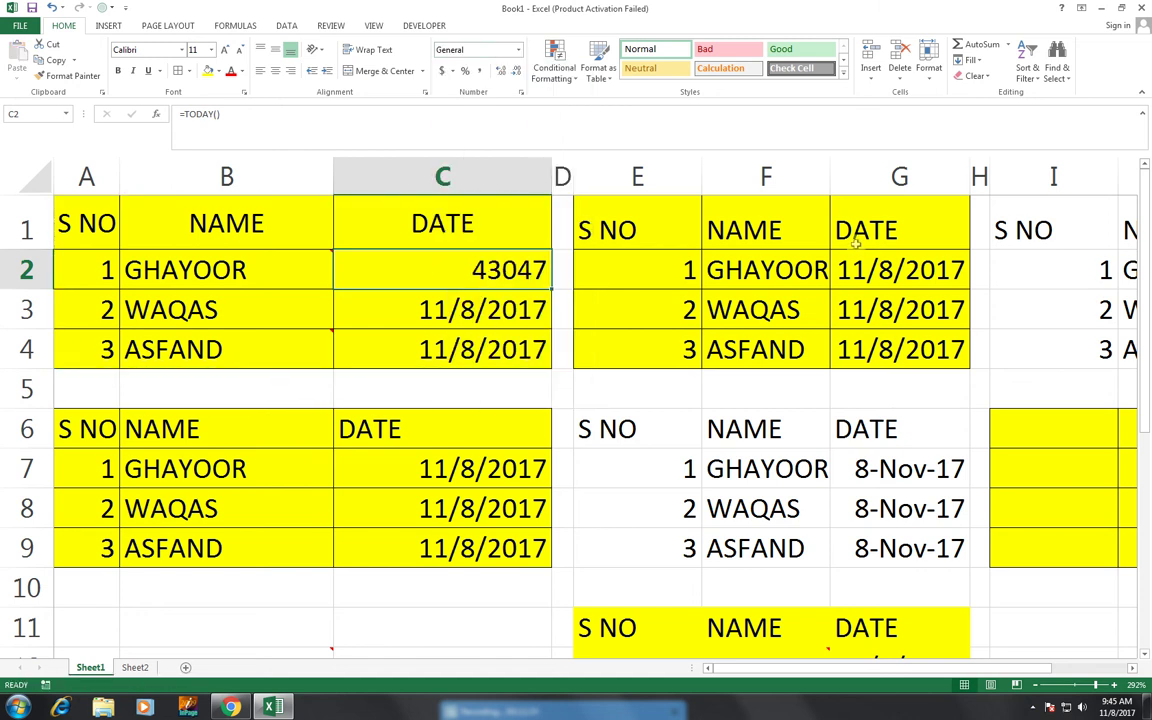
key(ctrl+z)
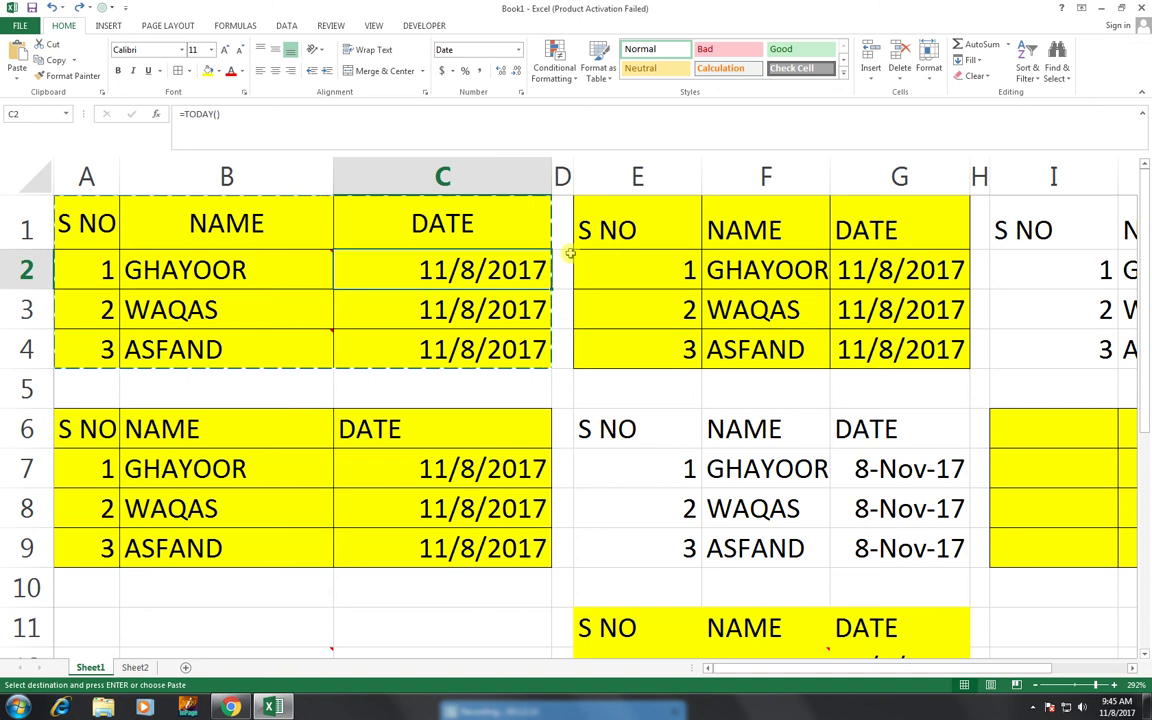
drag(86, 226, 417, 366)
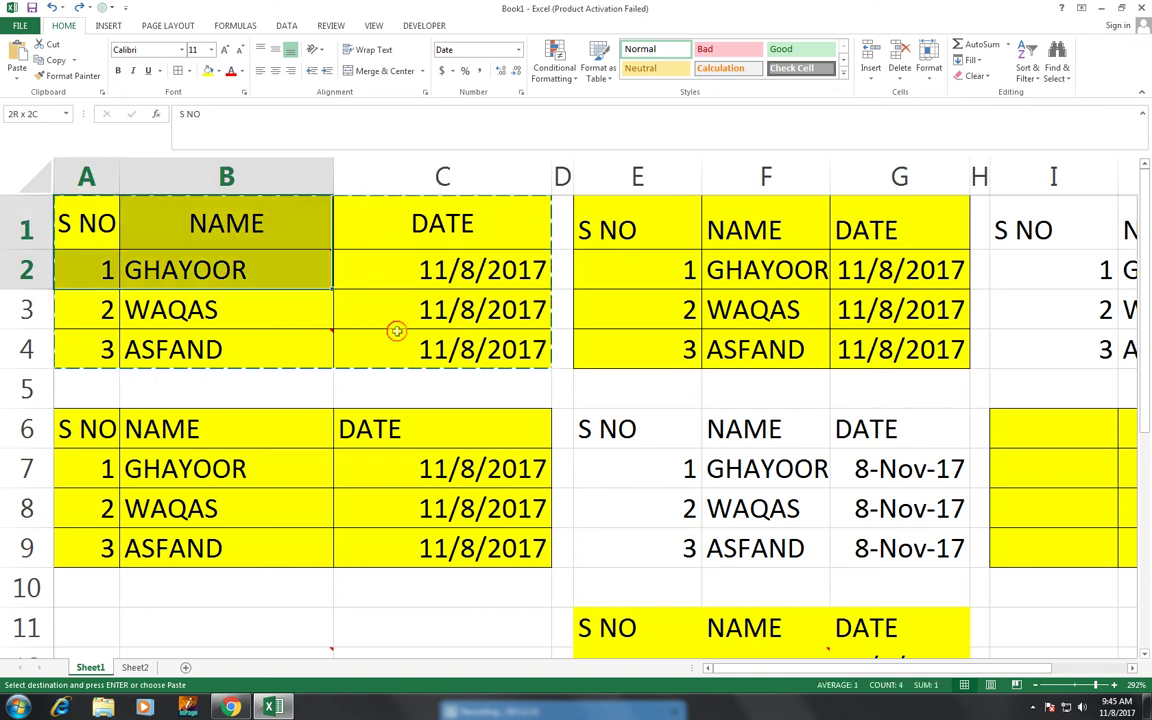
scroll(244, 422, down, 3)
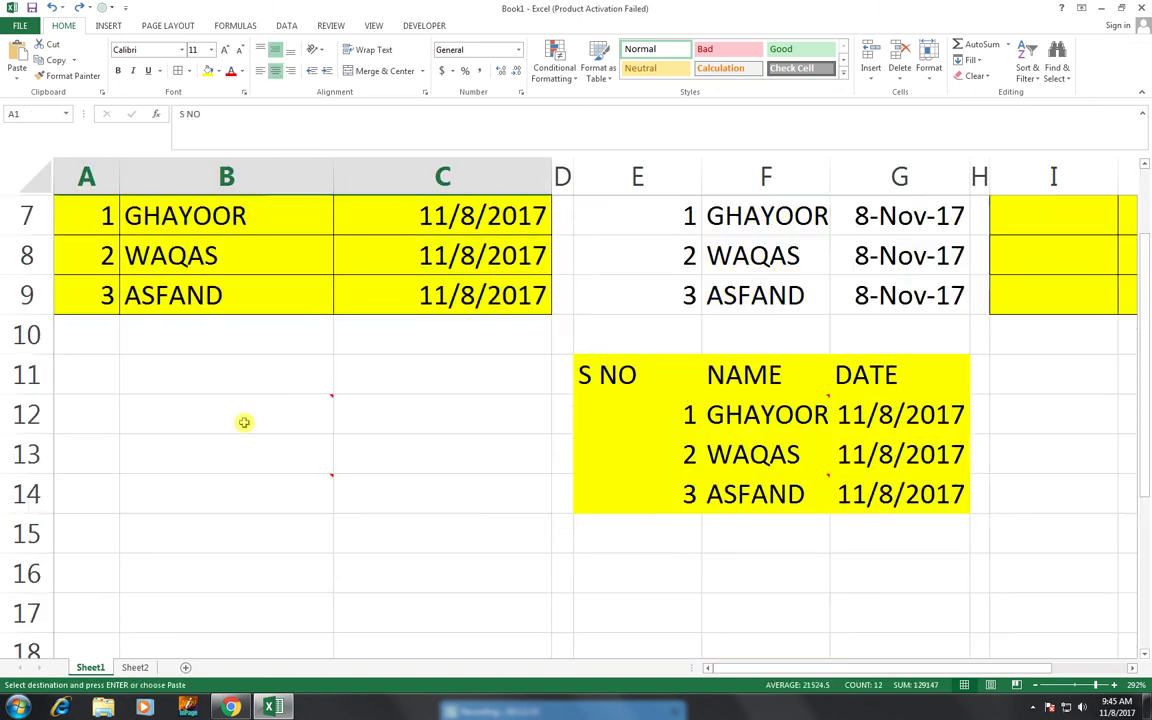
- Paste values only at A15, leaving C16's date as the plain number 43047
right_click(116, 408)
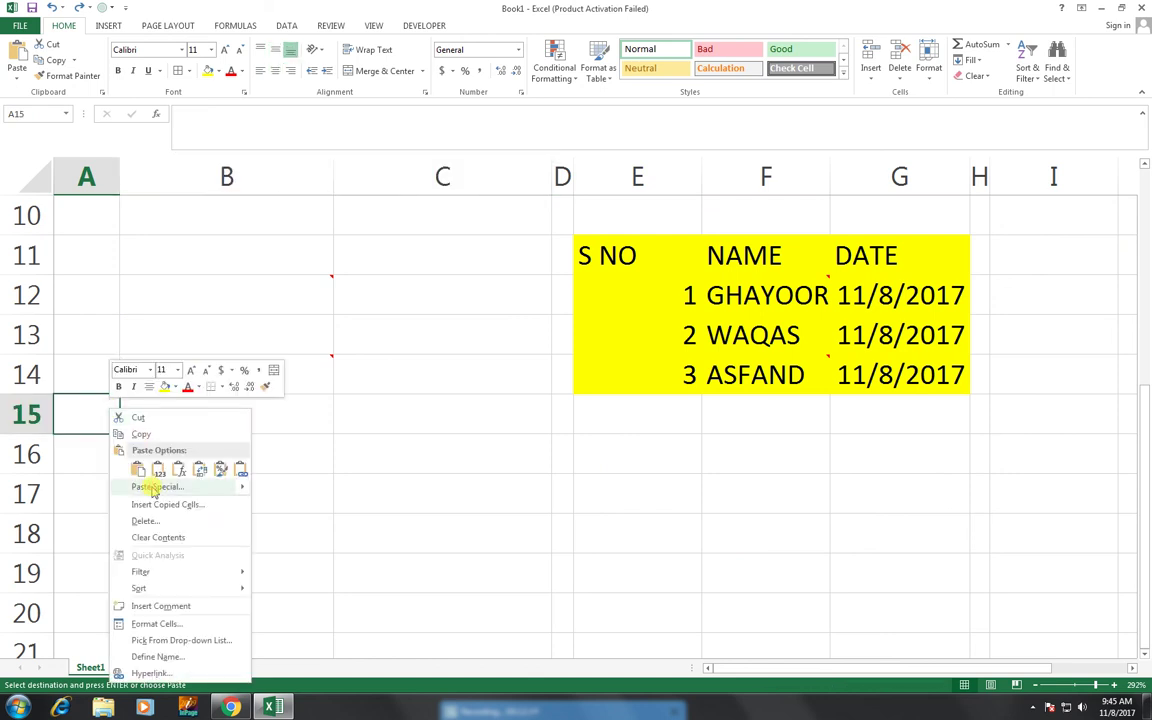
click(156, 486)
mouse_move(197, 371)
mouse_down()
mouse_move(296, 226)
mouse_move(300, 194)
mouse_up()
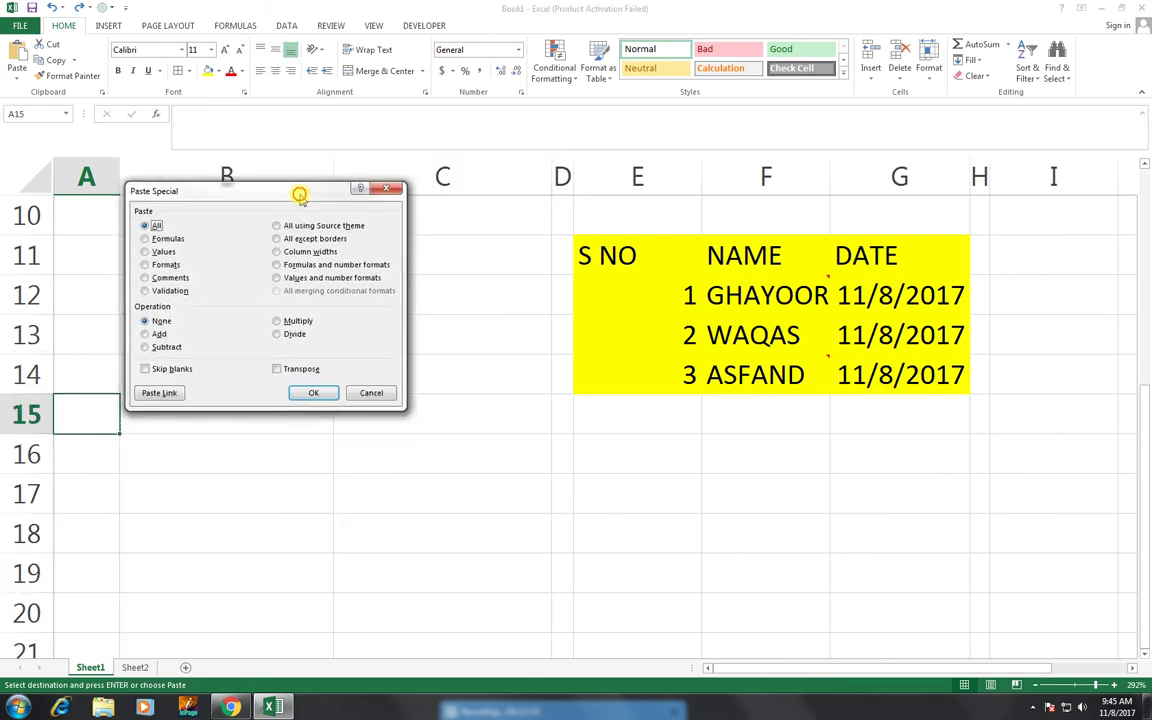
click(145, 247)
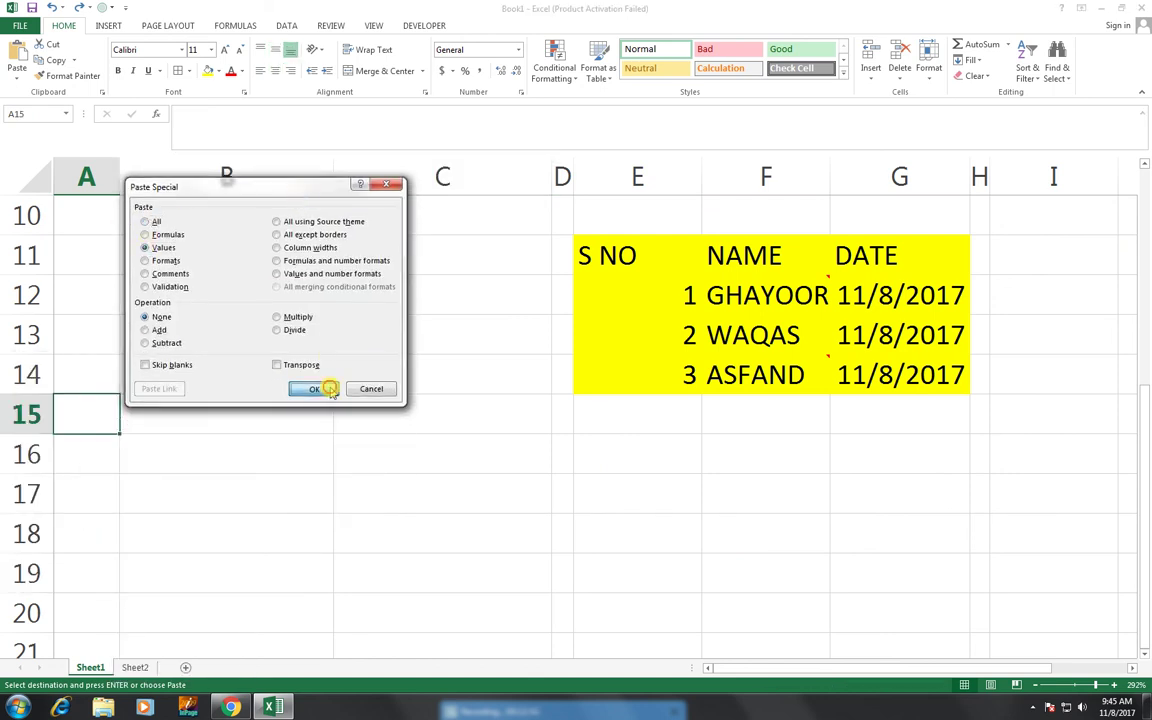
click(331, 390)
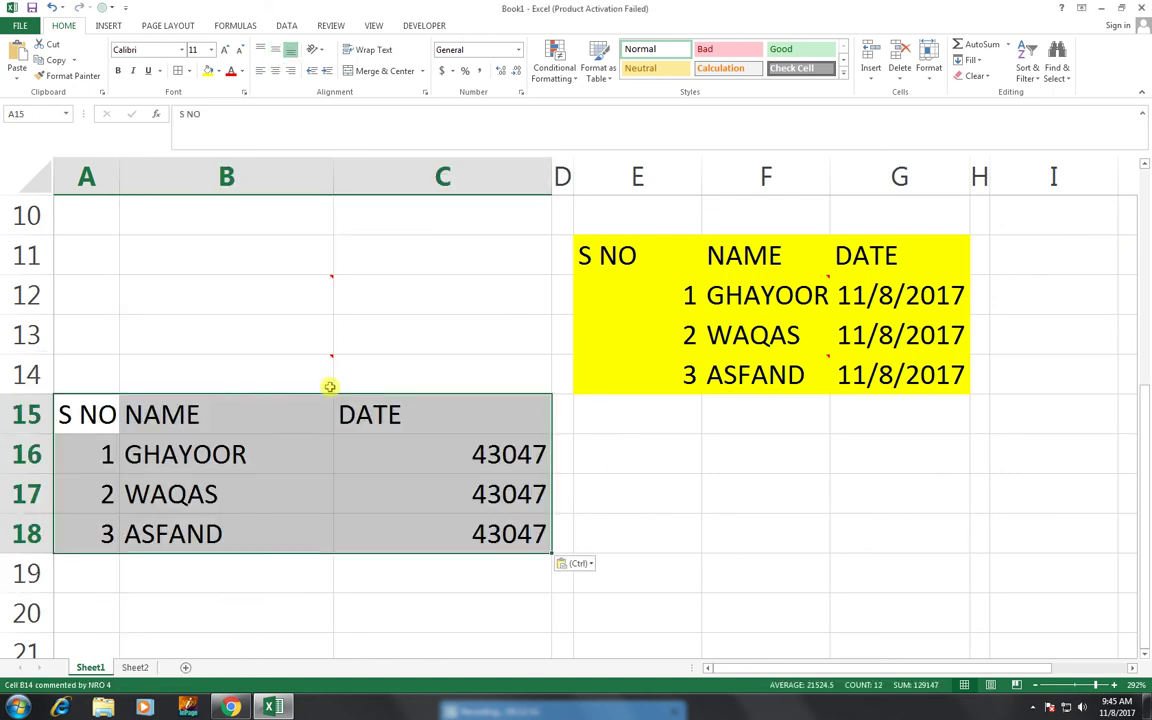
click(410, 455)
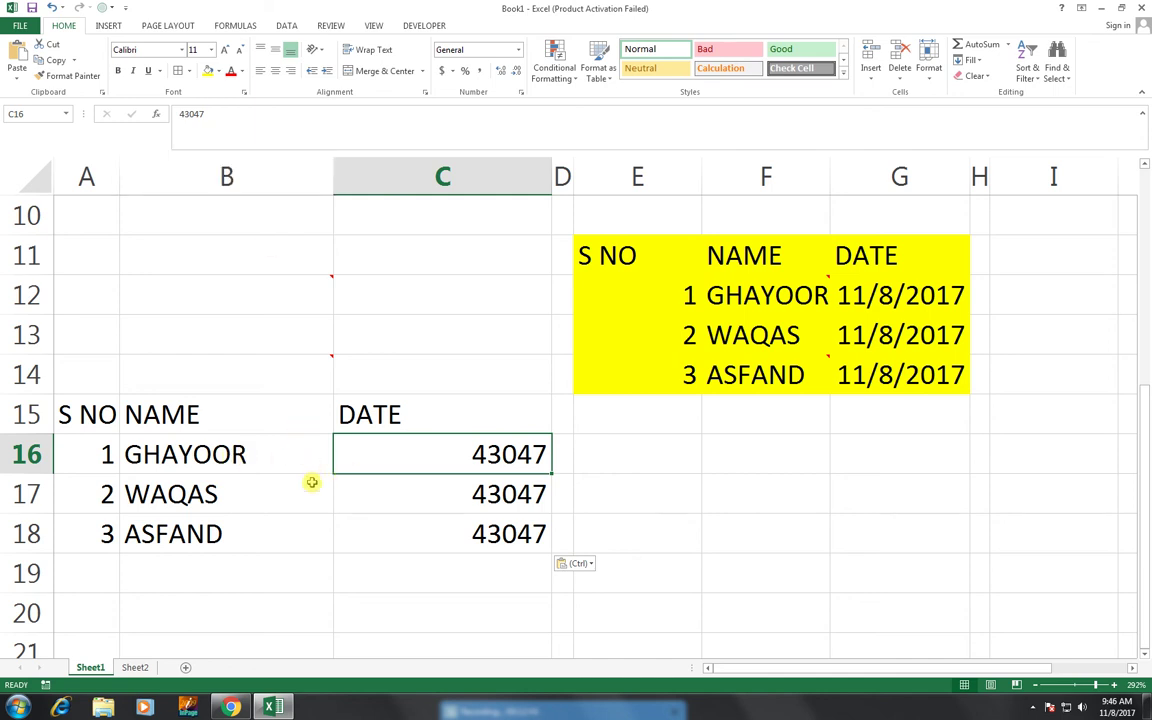
- Paste Special the table into F16:H19 as formulas and number formats, then check the =TODAY() formula in H17
click(723, 453)
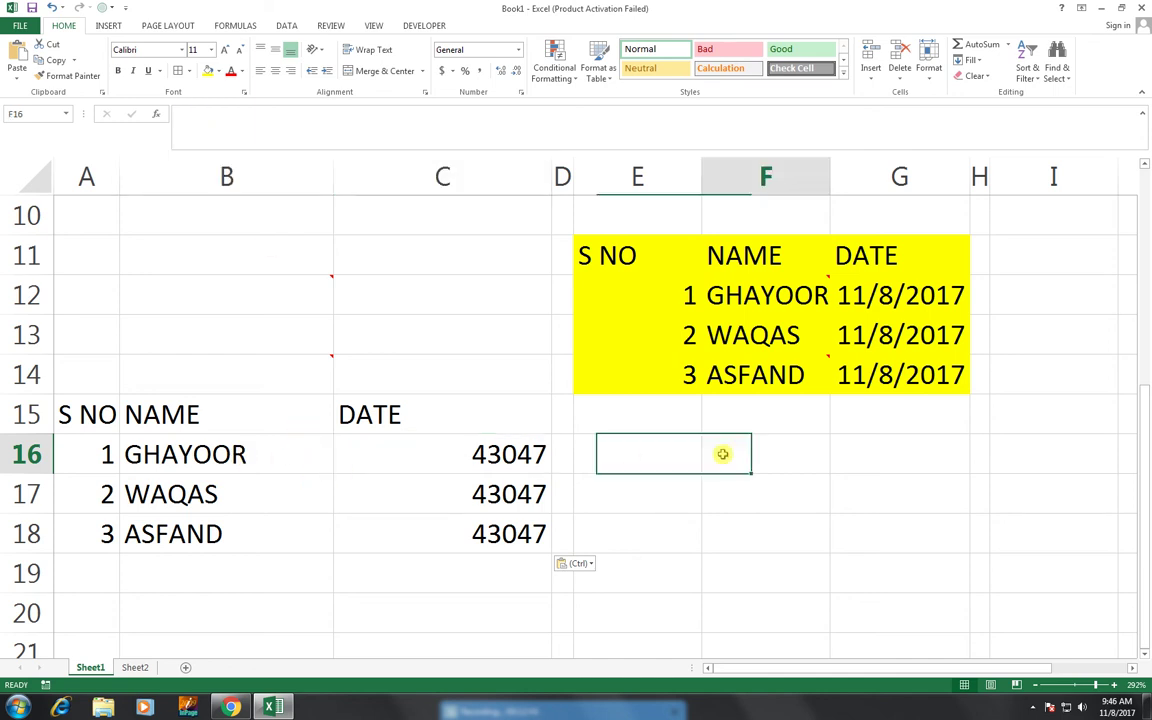
right_click(729, 448)
click(756, 258)
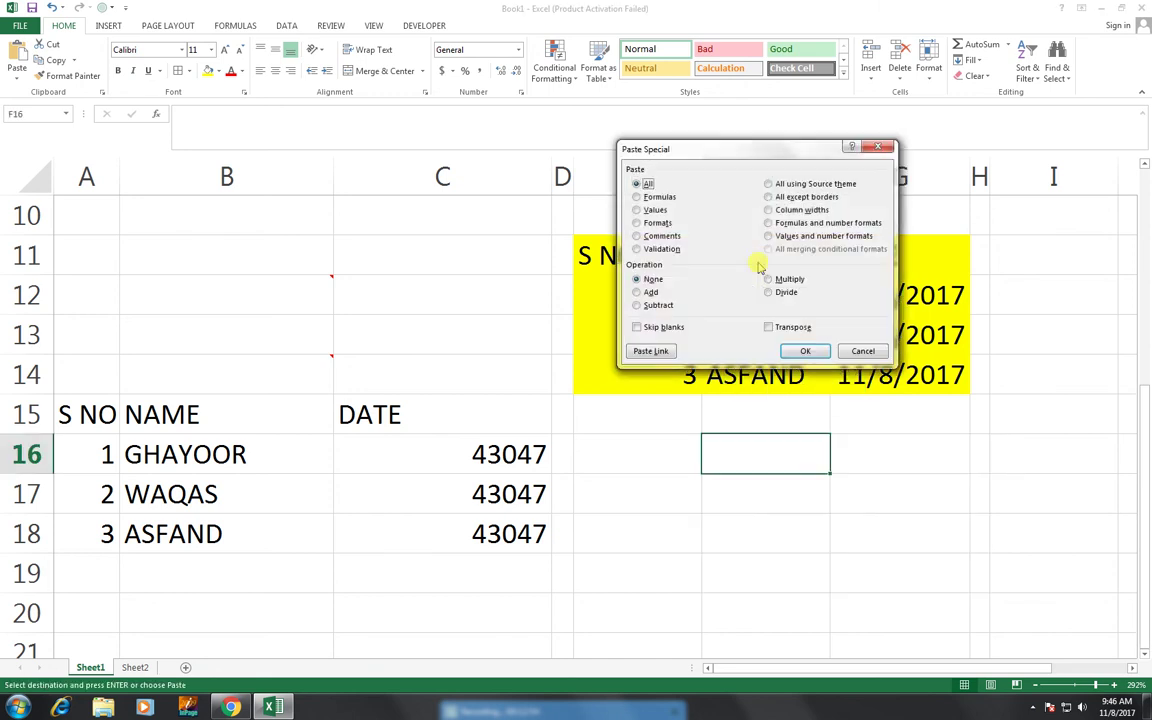
click(768, 223)
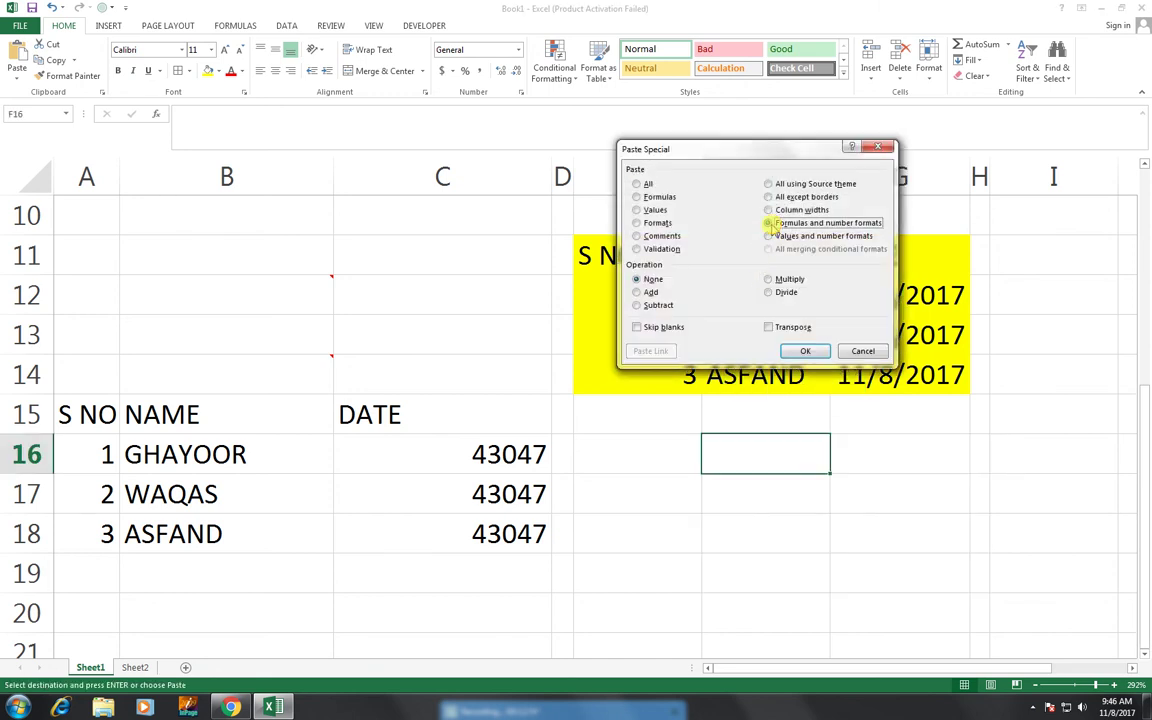
click(803, 351)
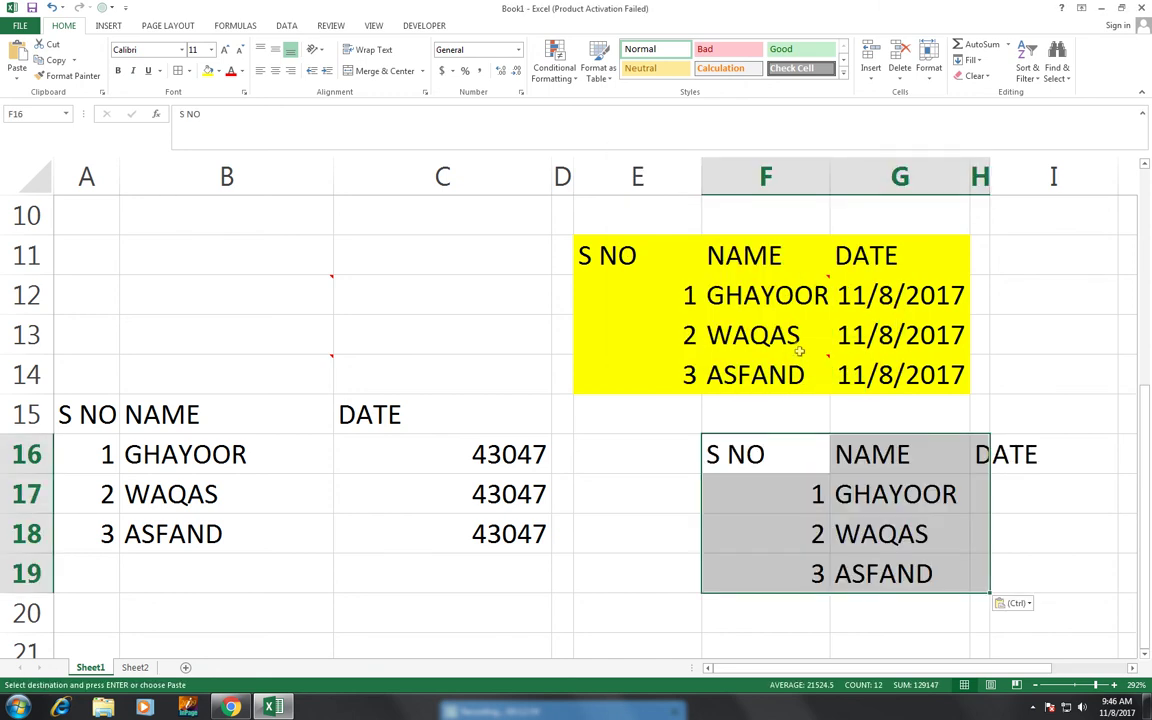
click(977, 493)
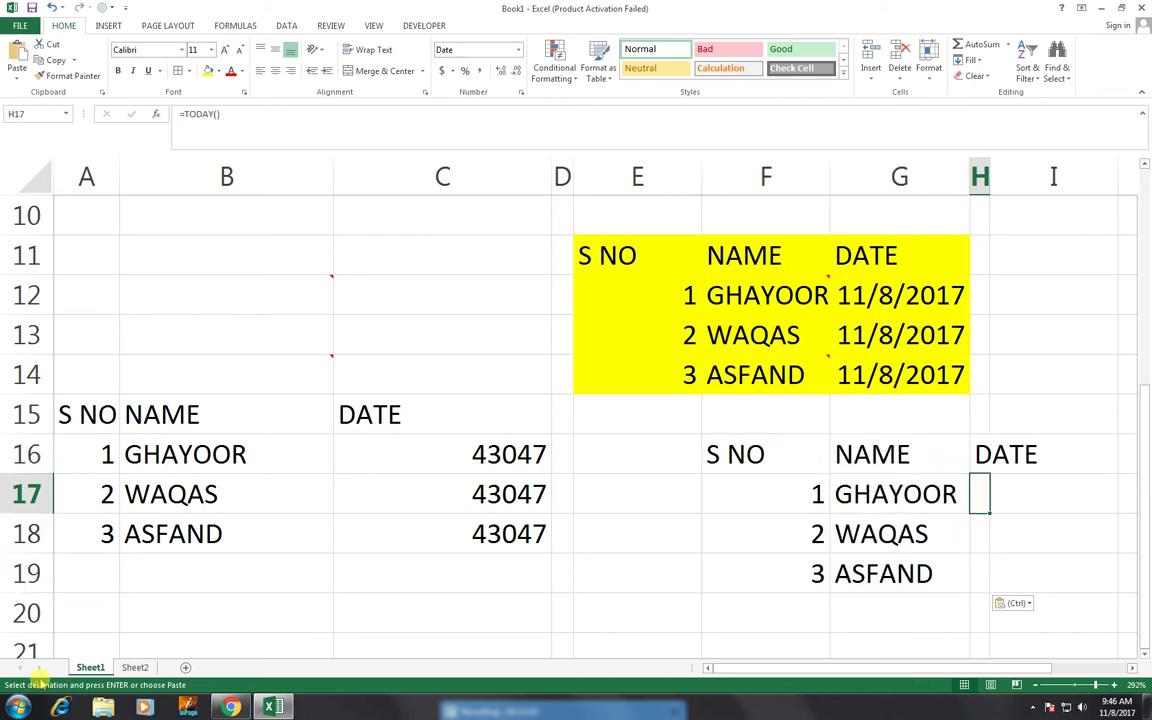
scroll(85, 579, down, 2)
- Paste Special the table into A20:C23 as formulas and number formats, then confirm C21 holds =TODAY()
click(90, 376)
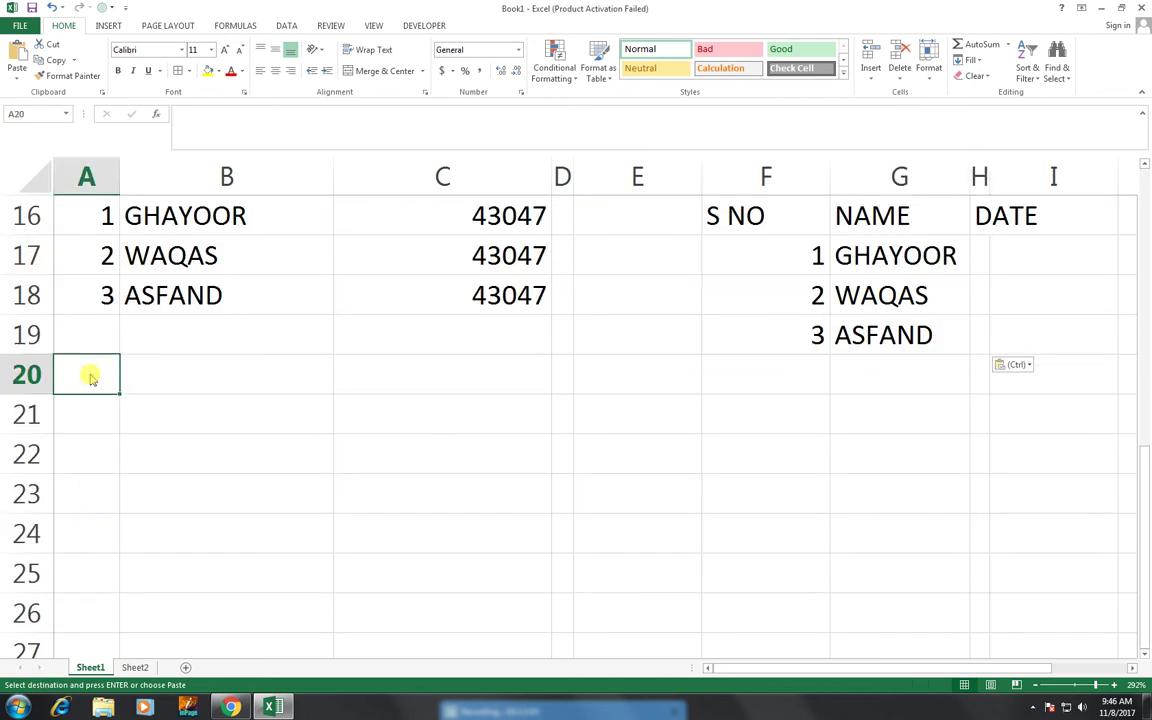
right_click(90, 376)
click(120, 452)
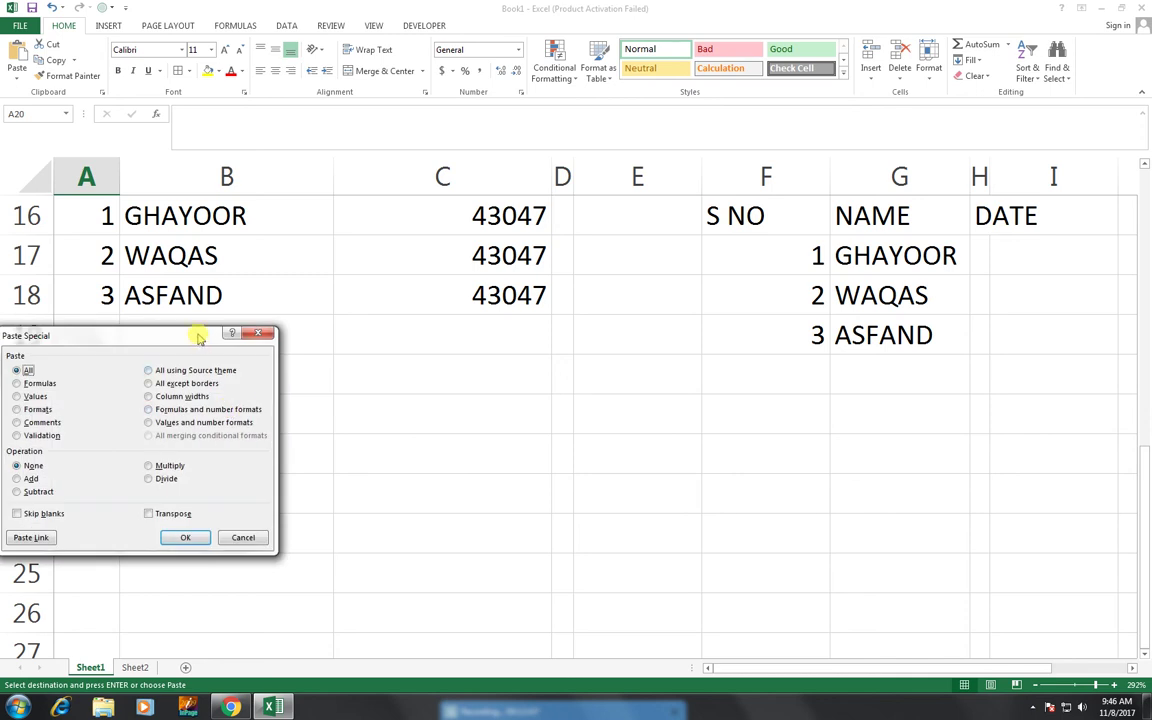
drag(199, 337, 374, 66)
click(330, 137)
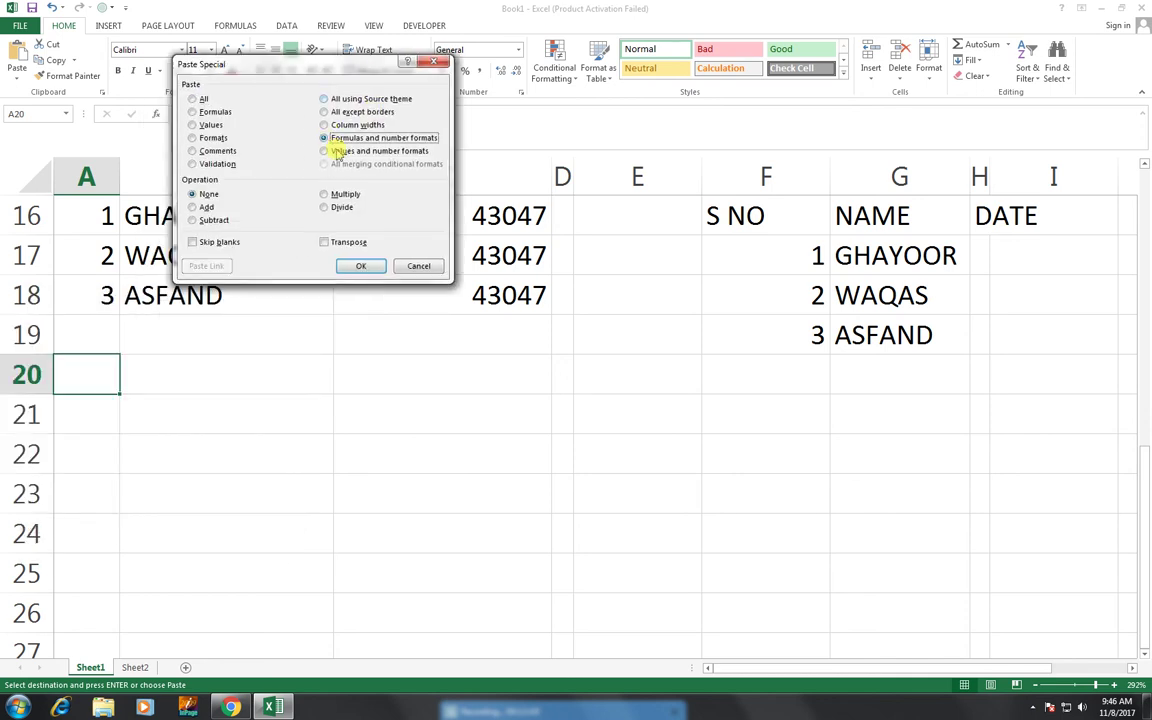
click(362, 264)
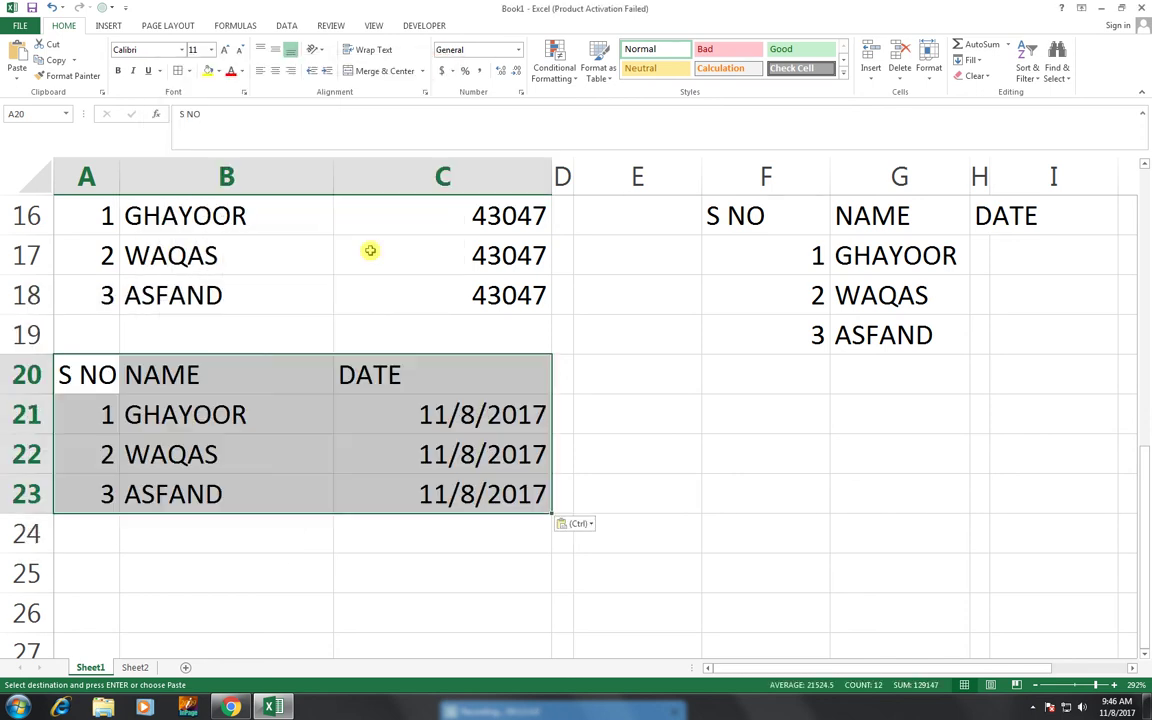
click(426, 401)
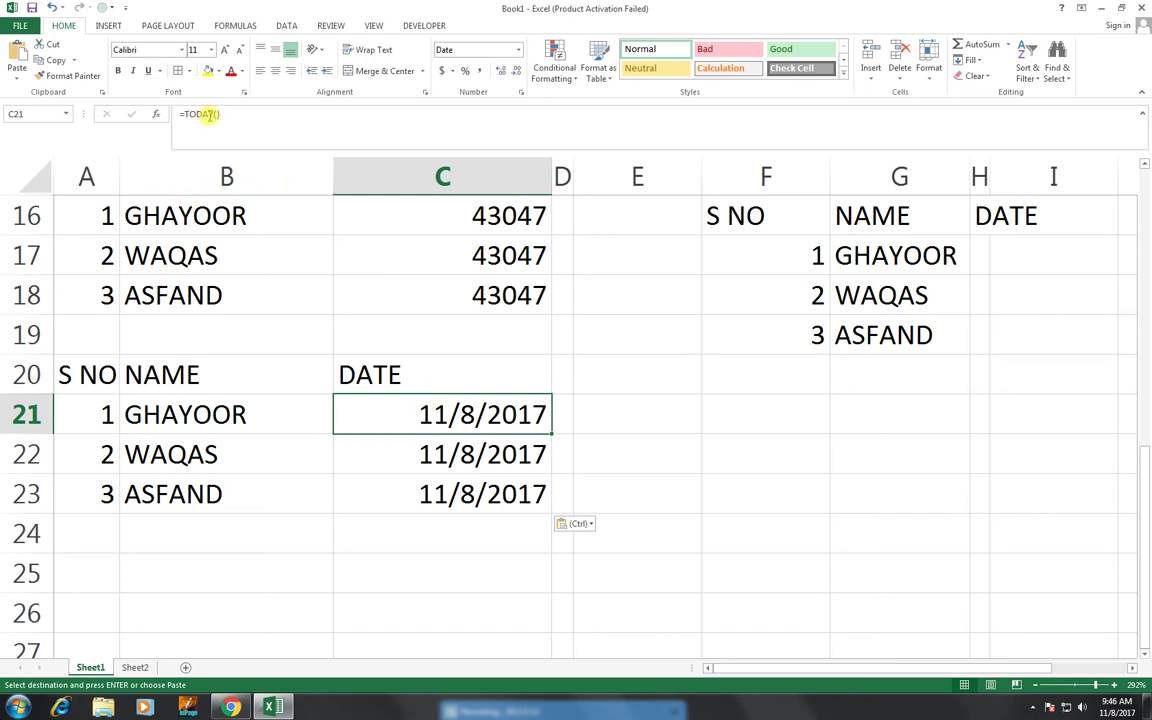
- Paste Special the table into E20:G23 as values and number formats, then check G21's fixed 11/8/2017 date
click(658, 375)
right_click(658, 376)
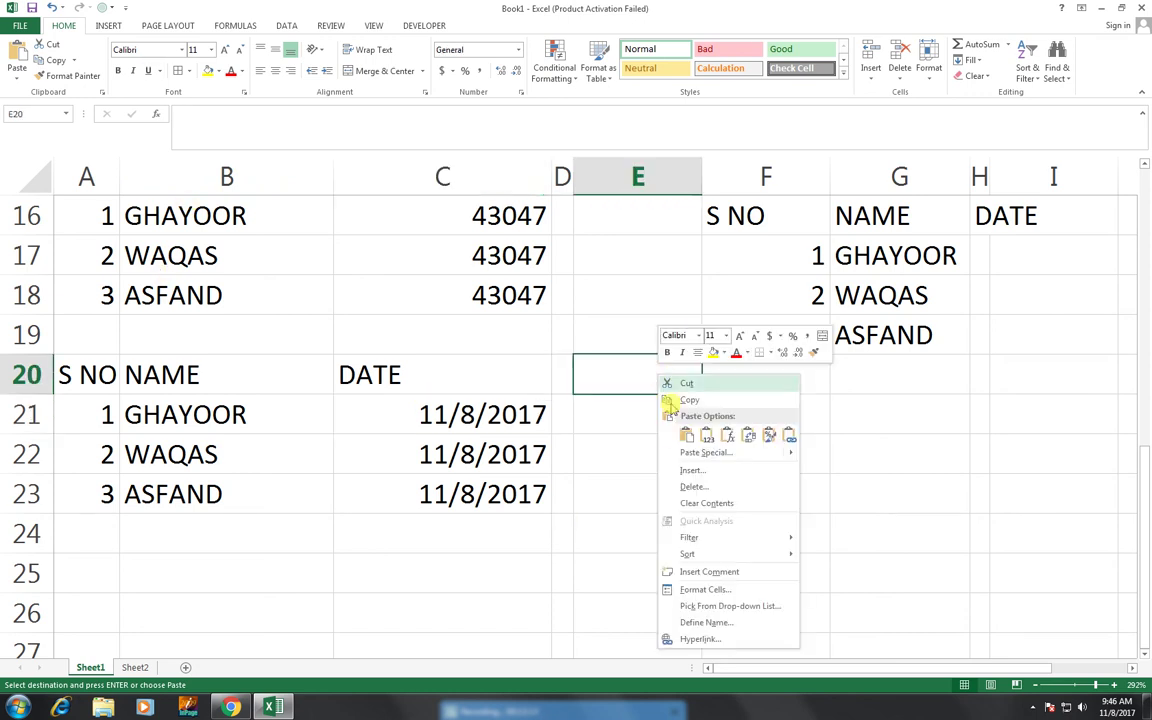
mouse_move(675, 452)
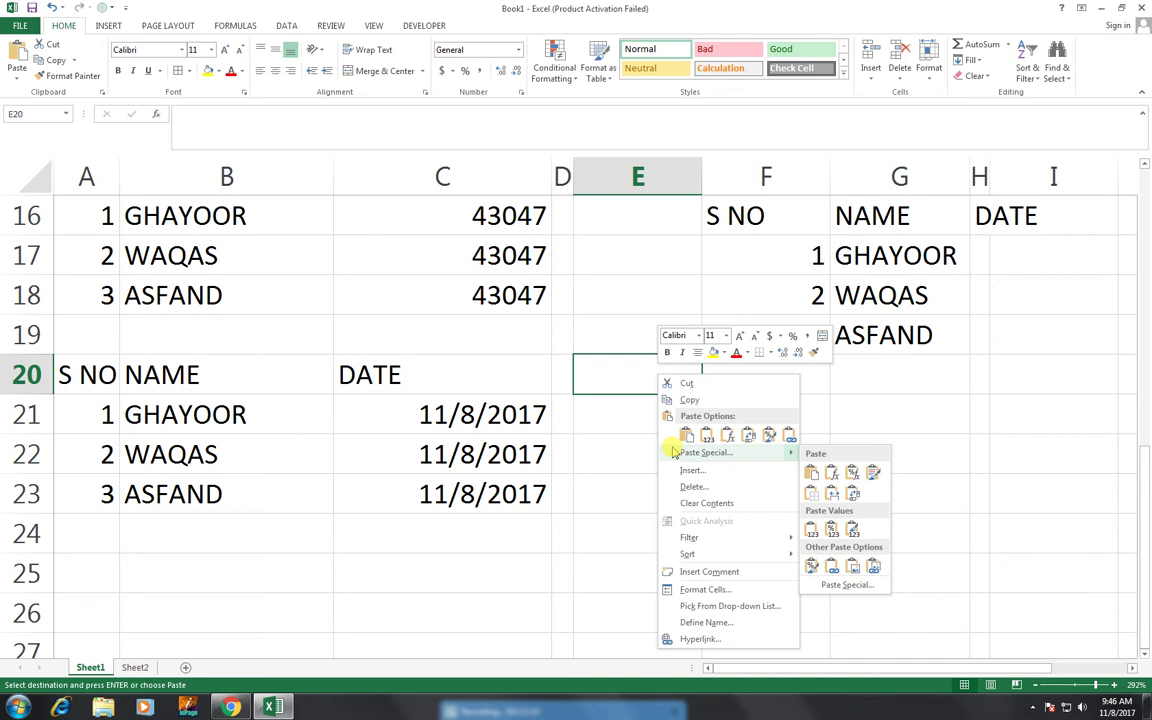
click(674, 452)
mouse_move(550, 258)
mouse_down()
mouse_move(461, 97)
mouse_move(390, 45)
mouse_up()
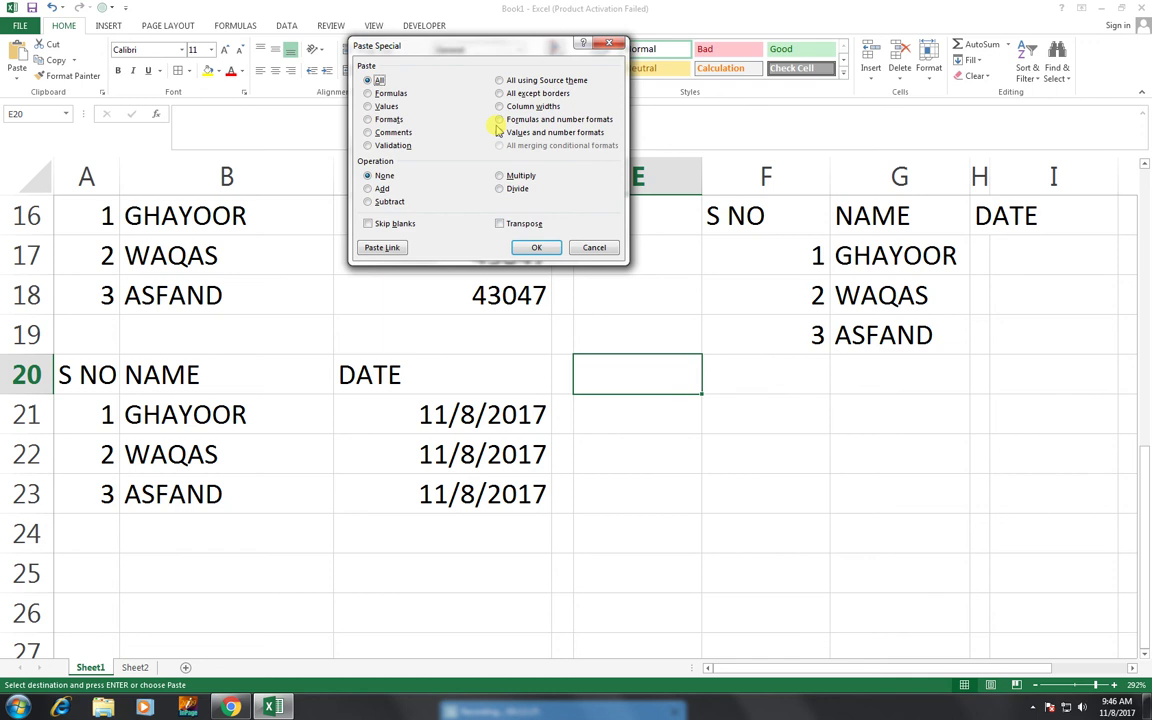
click(503, 134)
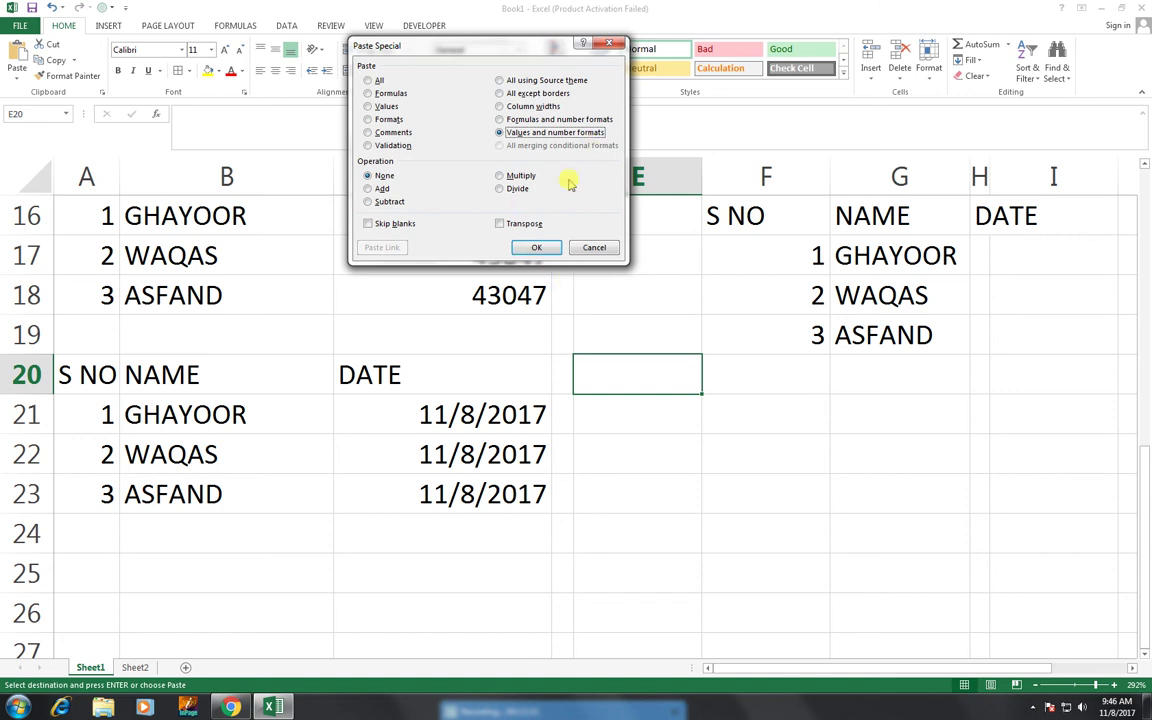
click(549, 253)
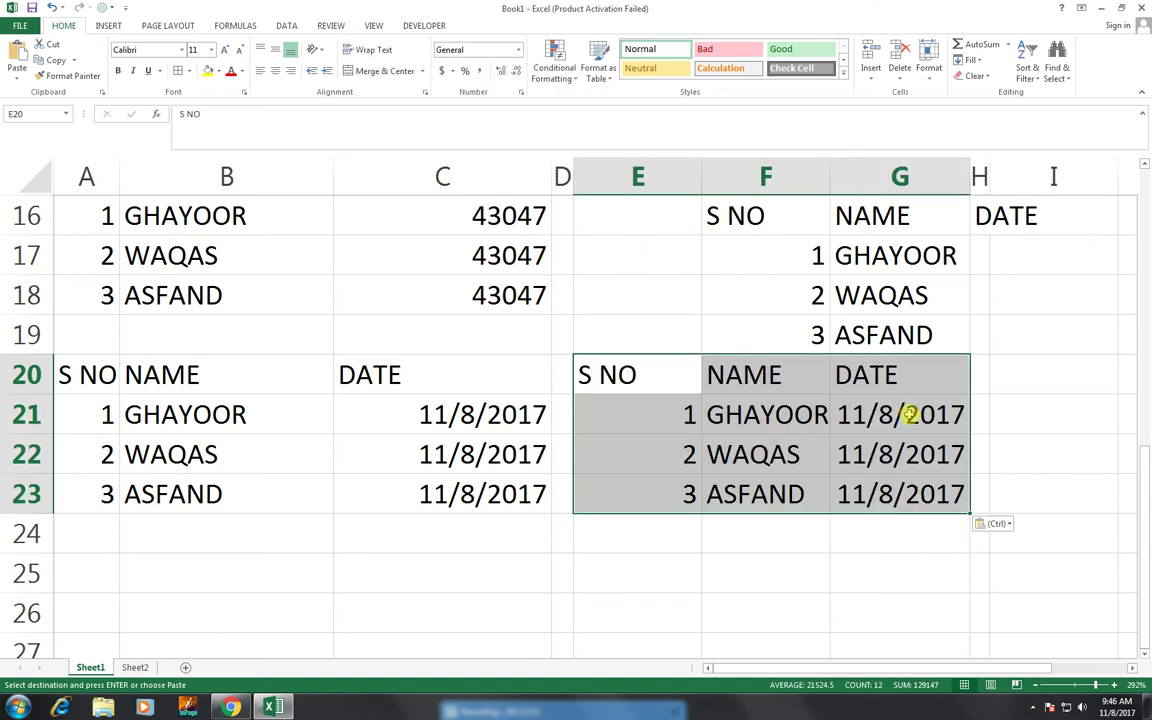
click(908, 414)
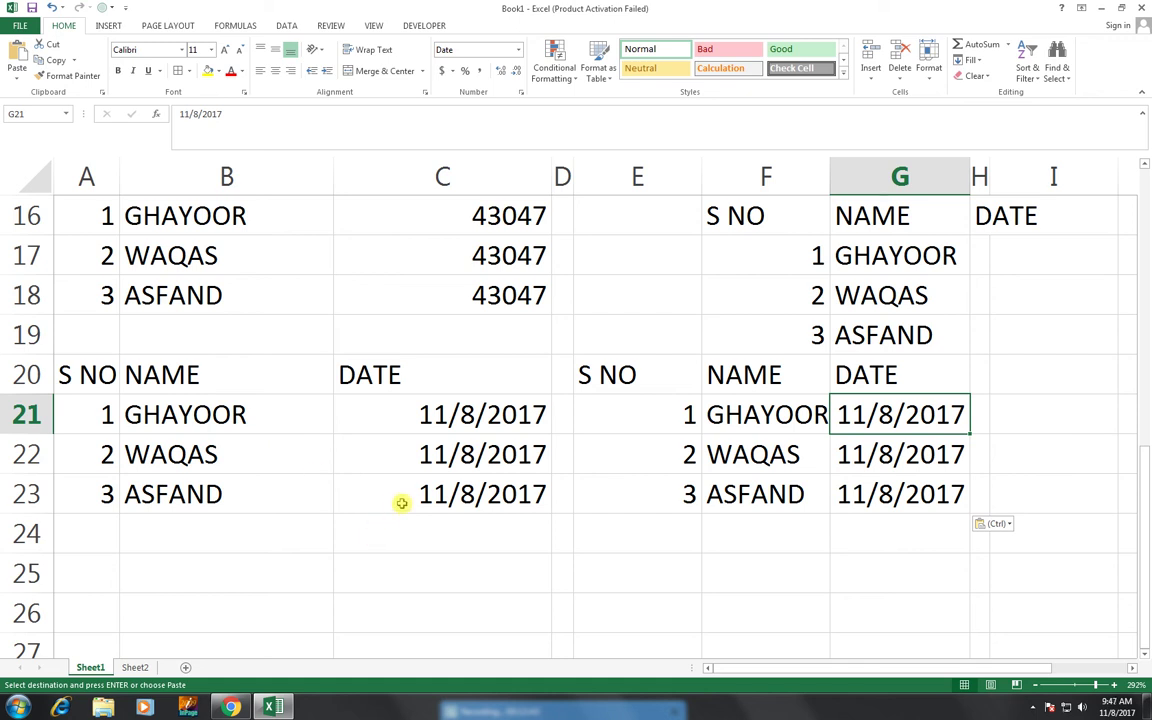
scroll(314, 481, up, 3)
scroll(313, 483, up, 2)
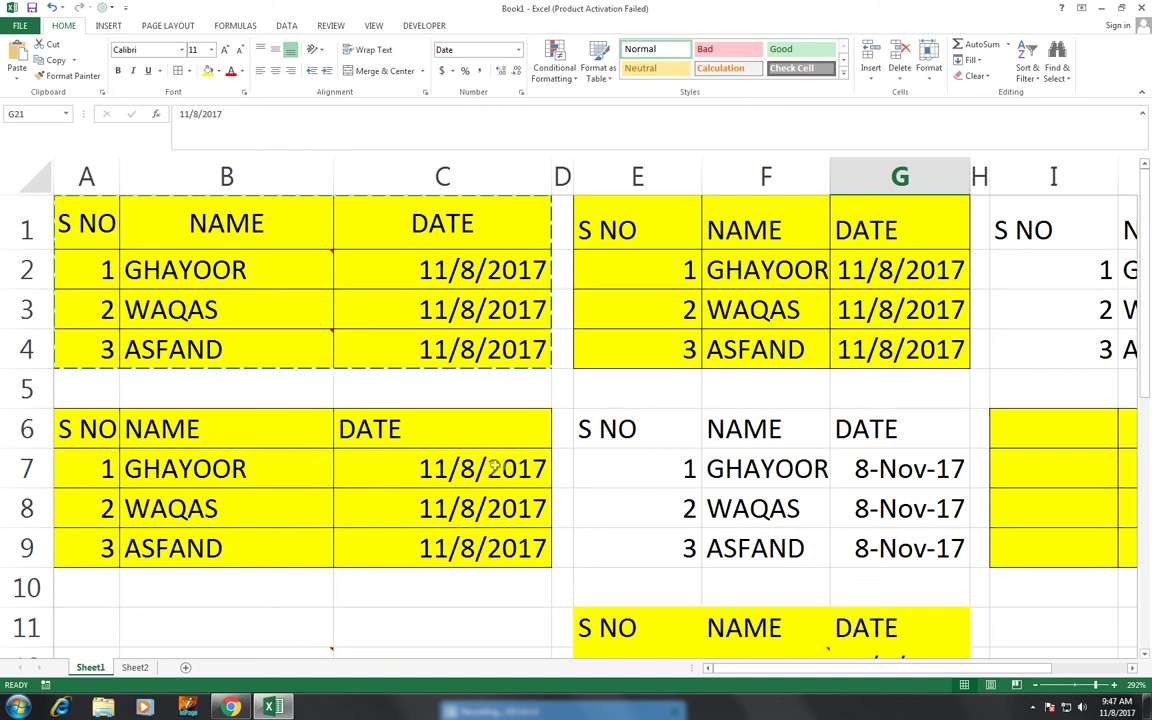
mouse_move(230, 706)
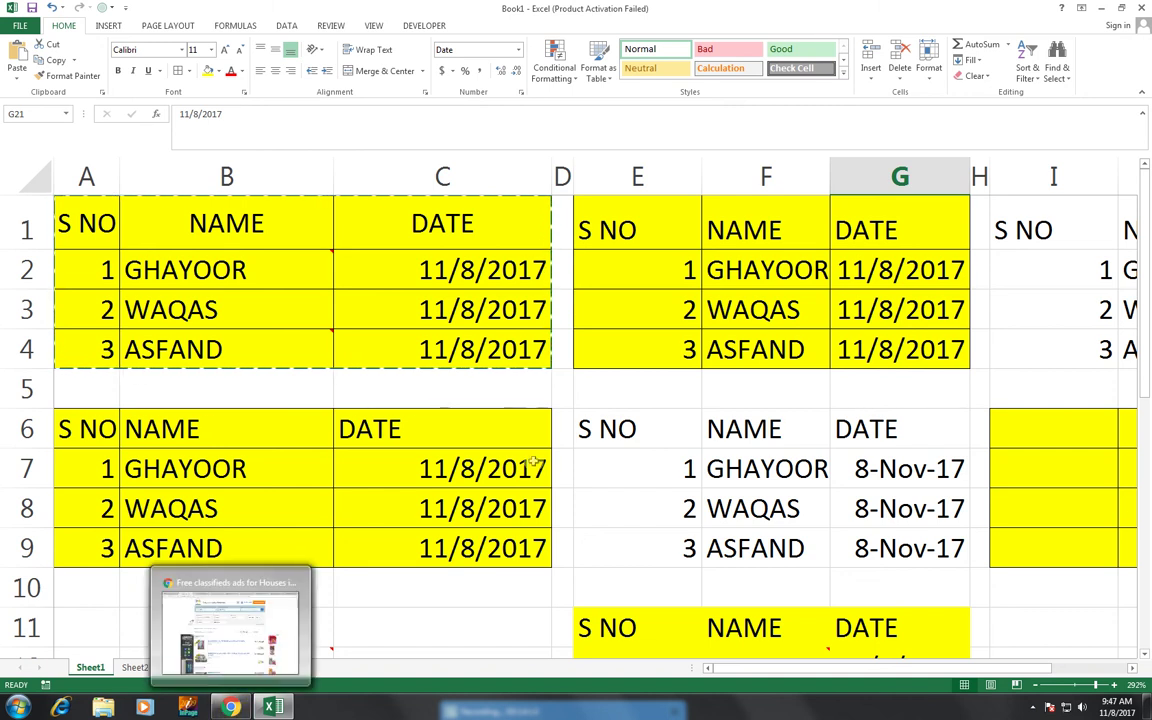